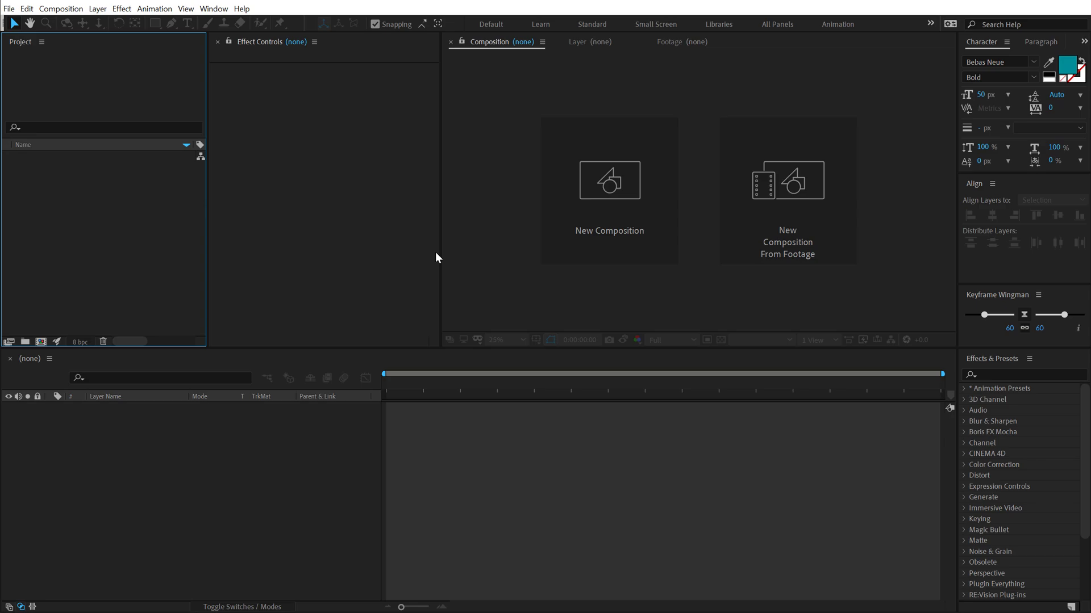
# Step: Create a 1920×1080 composition named Render with the aspect ratio locked at 16:9
pyautogui.click(547, 225)
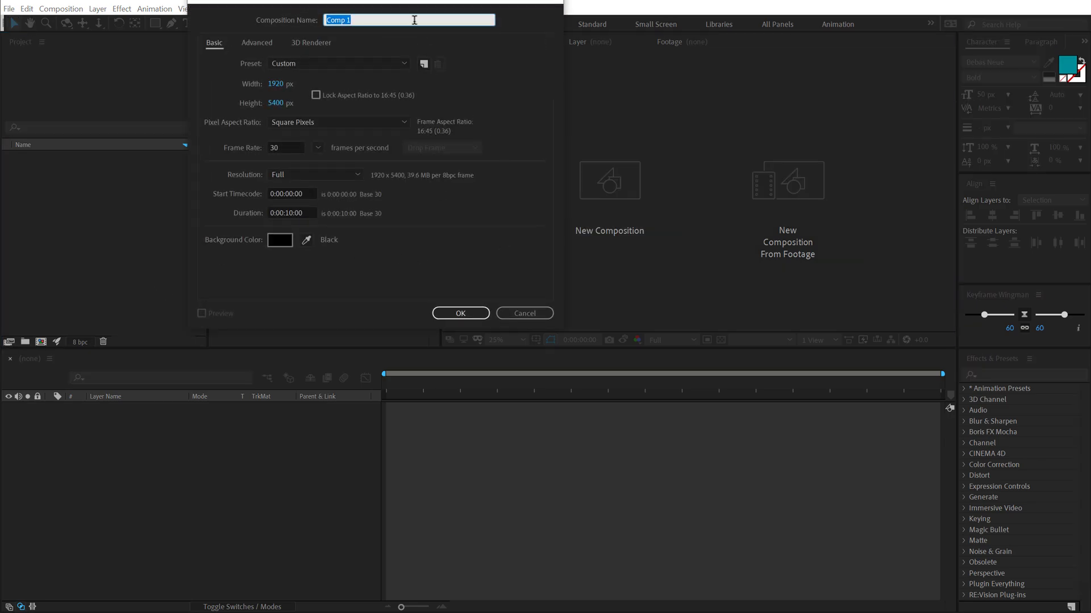
pyautogui.click(488, 268)
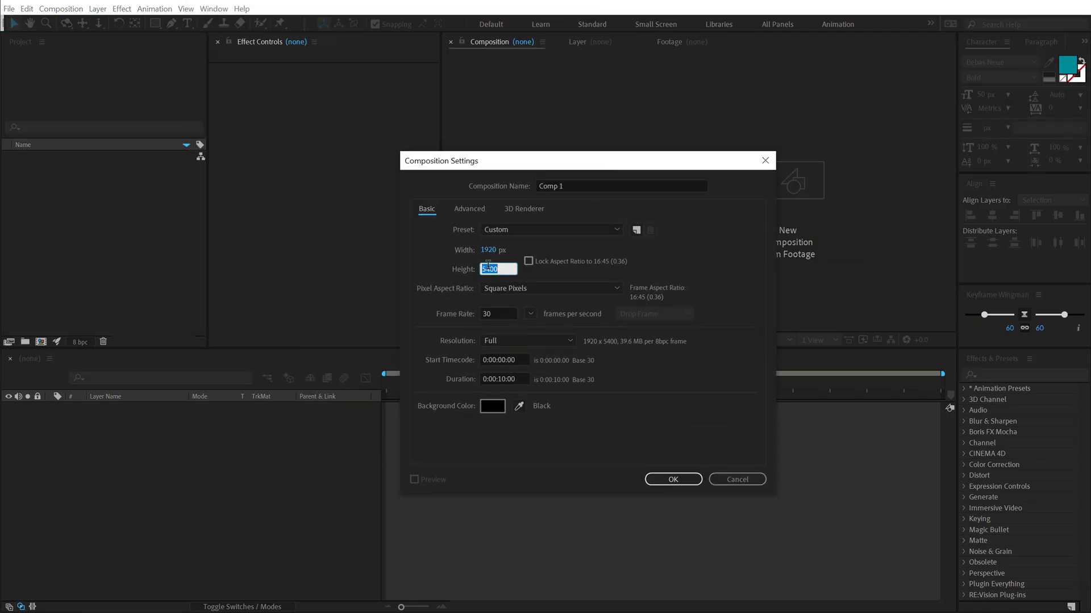
pyautogui.write('1080')
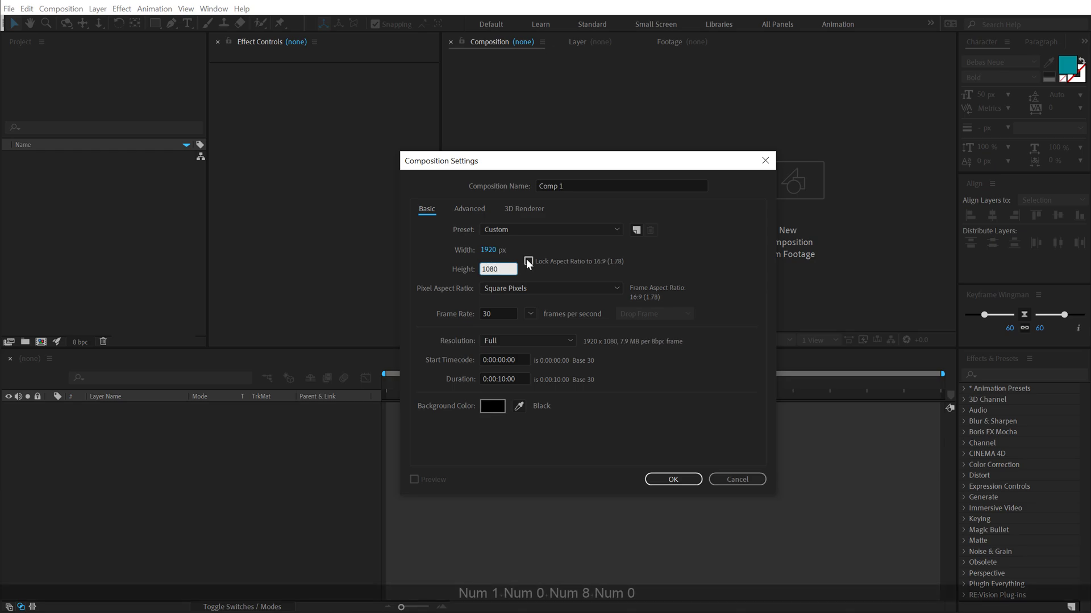
pyautogui.click(529, 261)
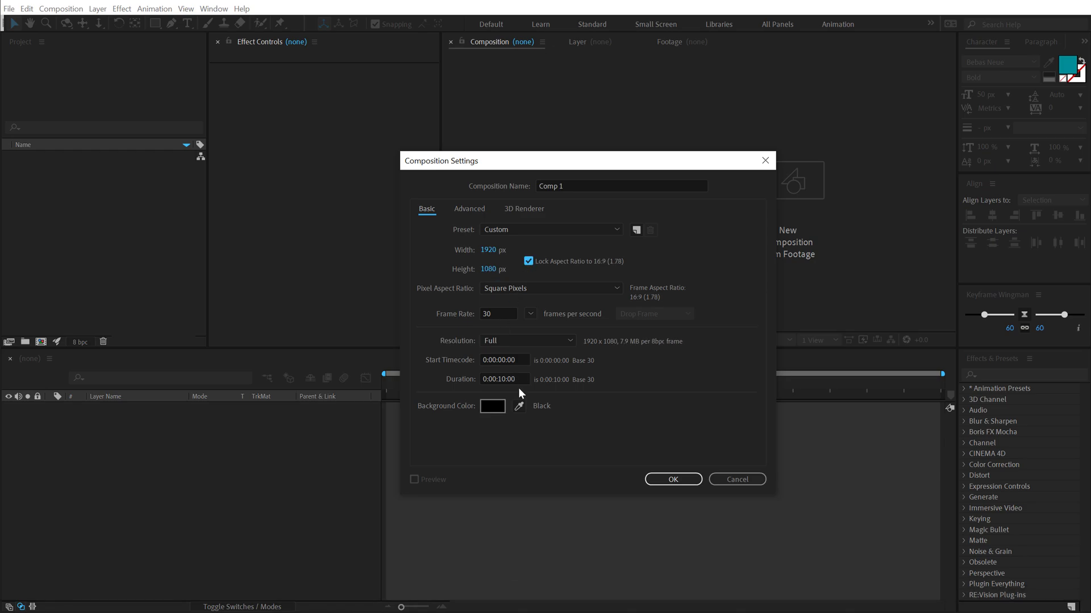
pyautogui.click(576, 184)
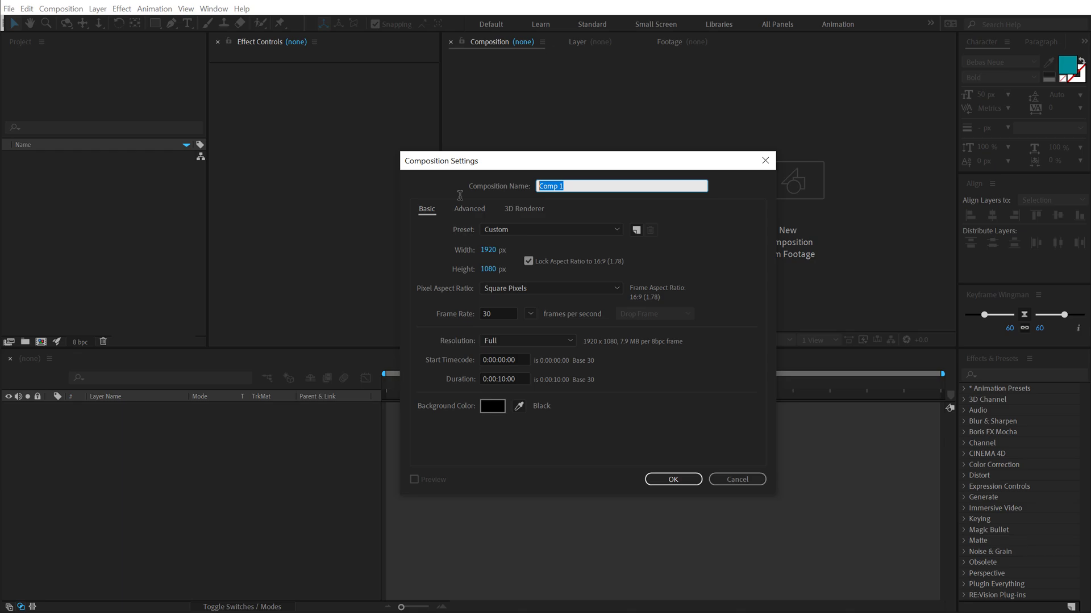
pyautogui.write('Render')
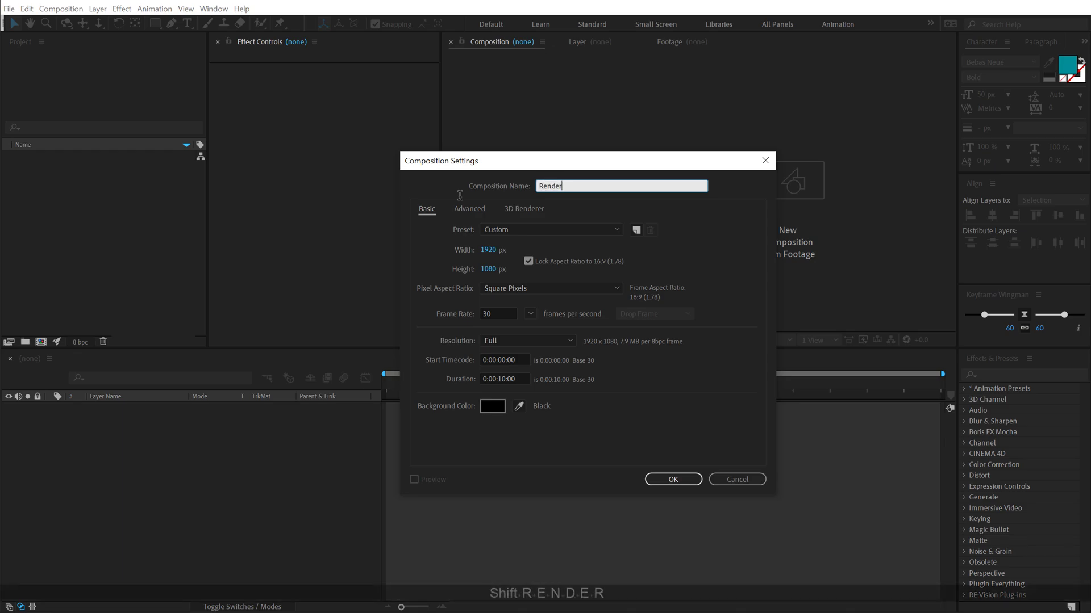
pyautogui.click(655, 484)
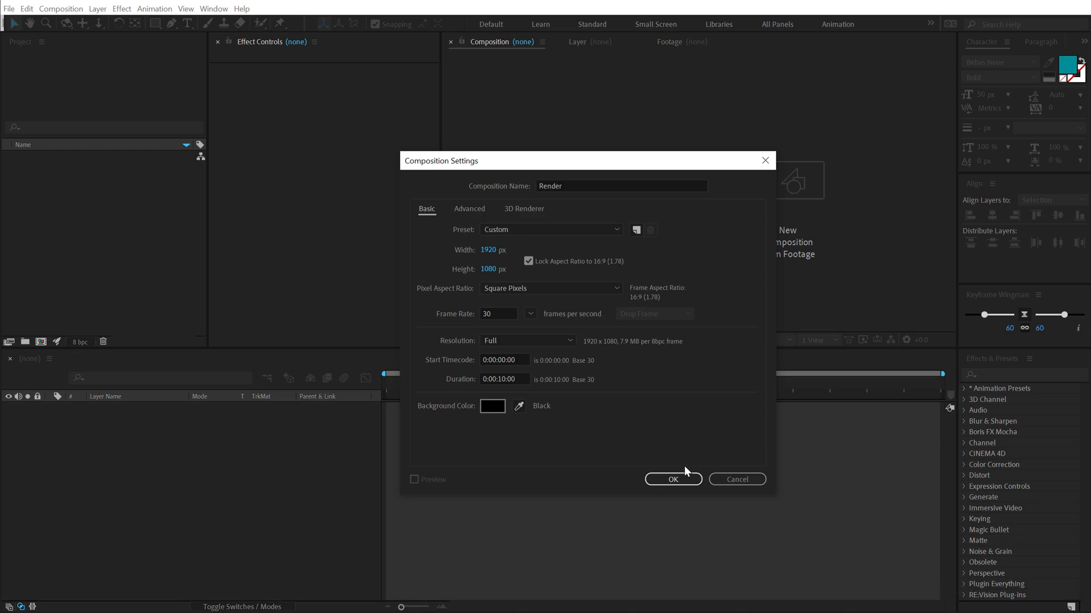
pyautogui.click(683, 484)
# Step: Create a second composition named M_01
pyautogui.click(41, 342)
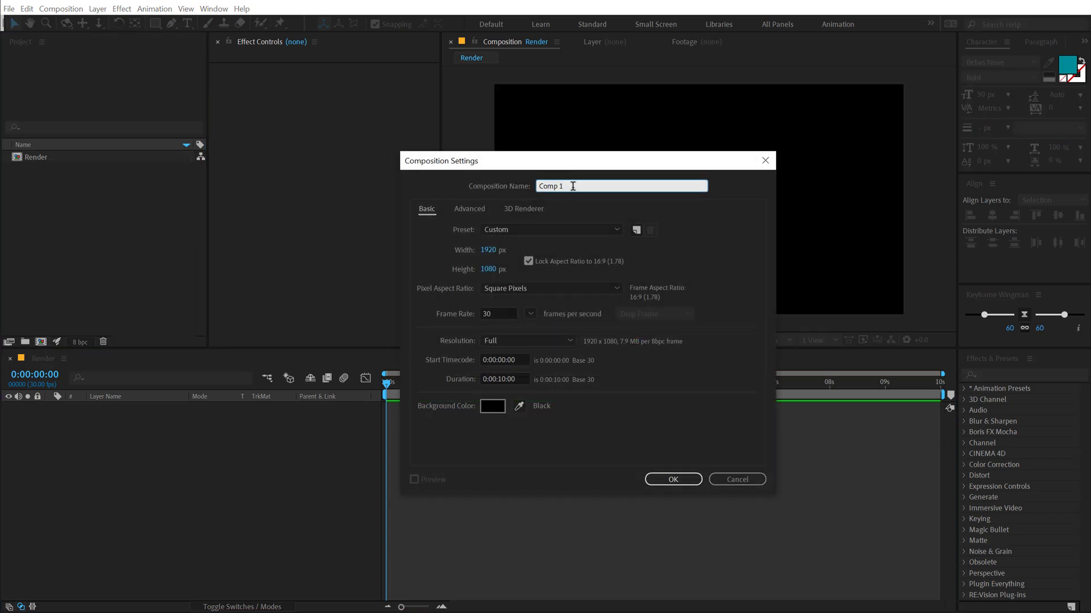
pyautogui.write('M')
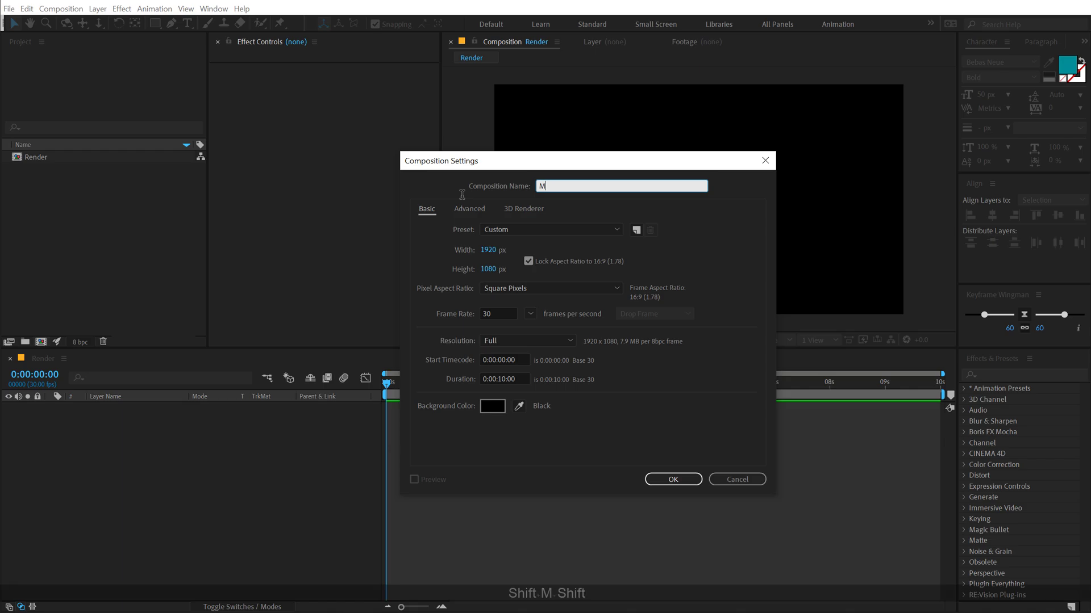
pyautogui.write('_01')
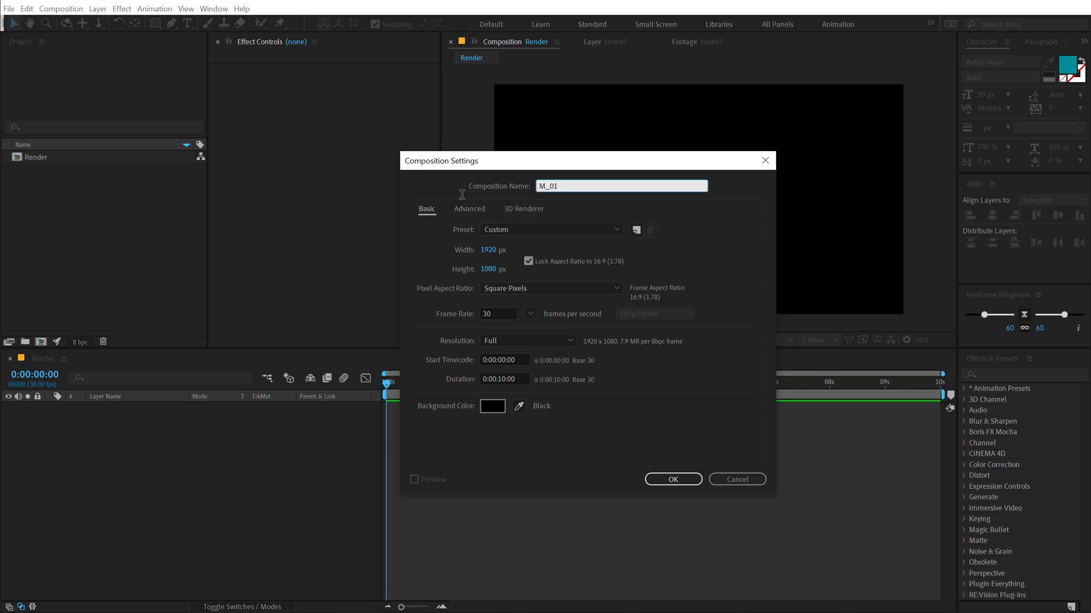
pyautogui.click(673, 479)
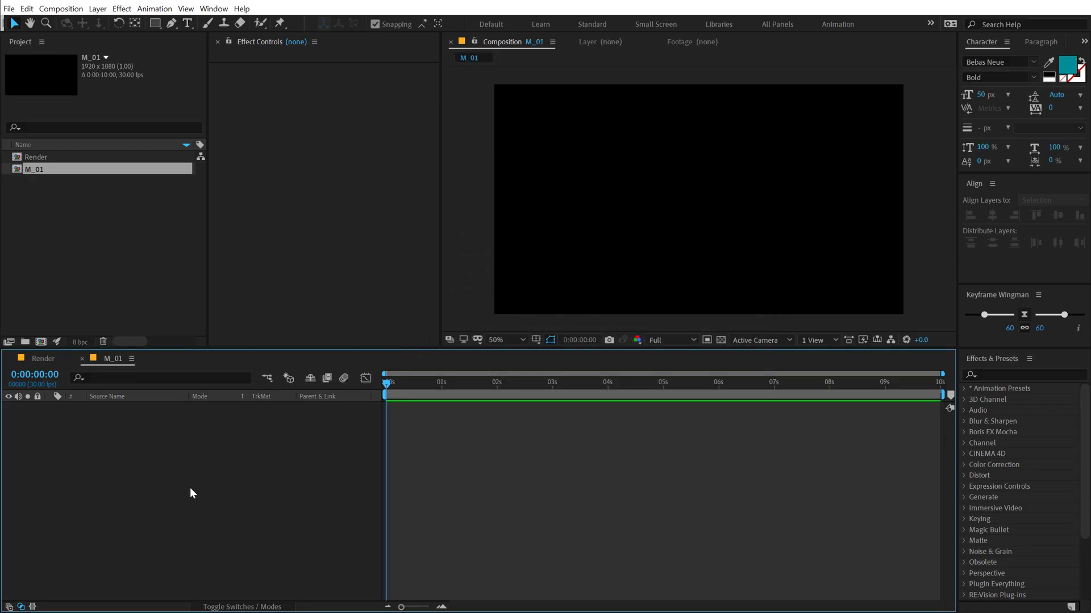
# Step: Add a full-frame solid to M_01 and apply the Fill effect to it
pyautogui.hotkey('ctrl', 'y')
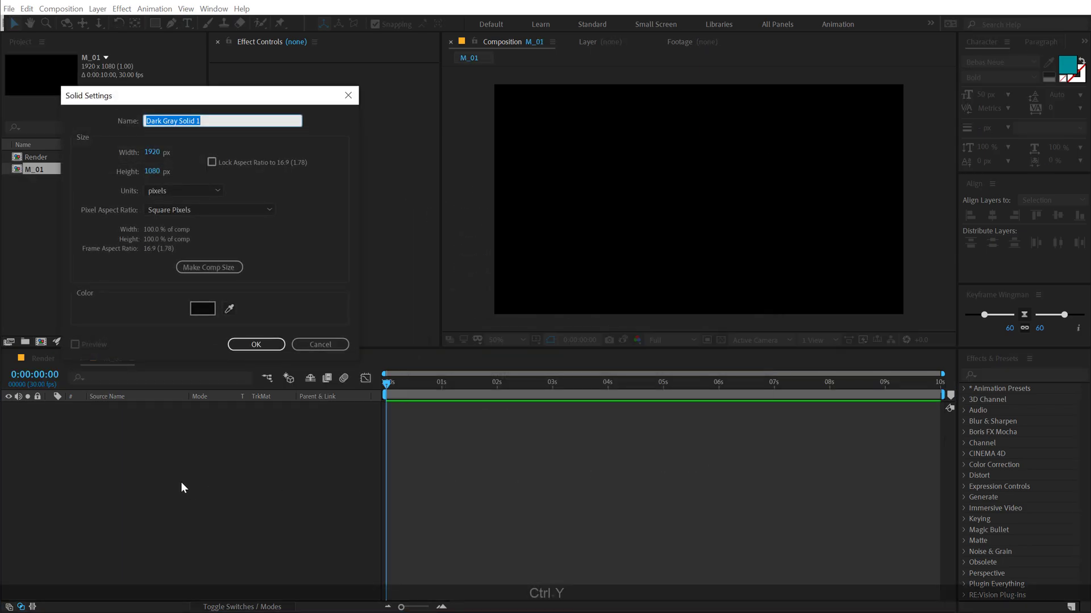
pyautogui.click(270, 340)
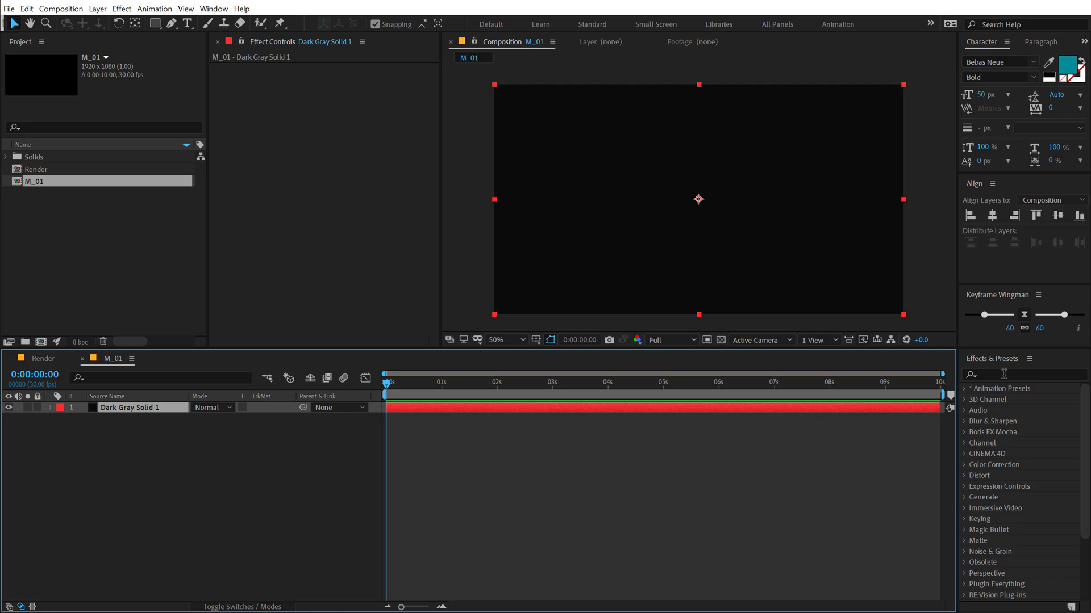
pyautogui.click(1003, 375)
pyautogui.write('fill')
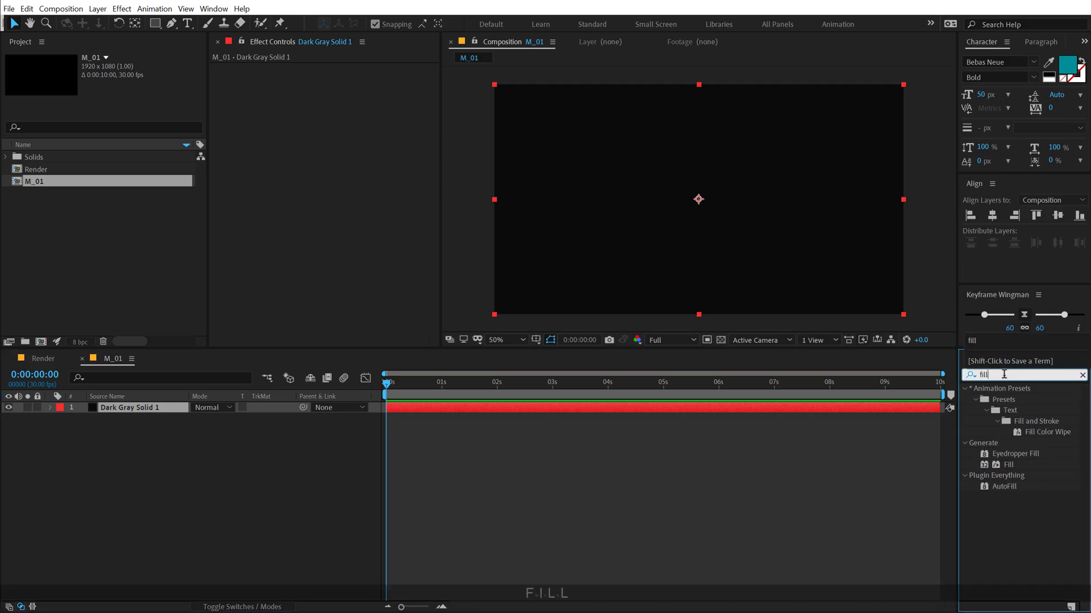
pyautogui.doubleClick(1014, 461)
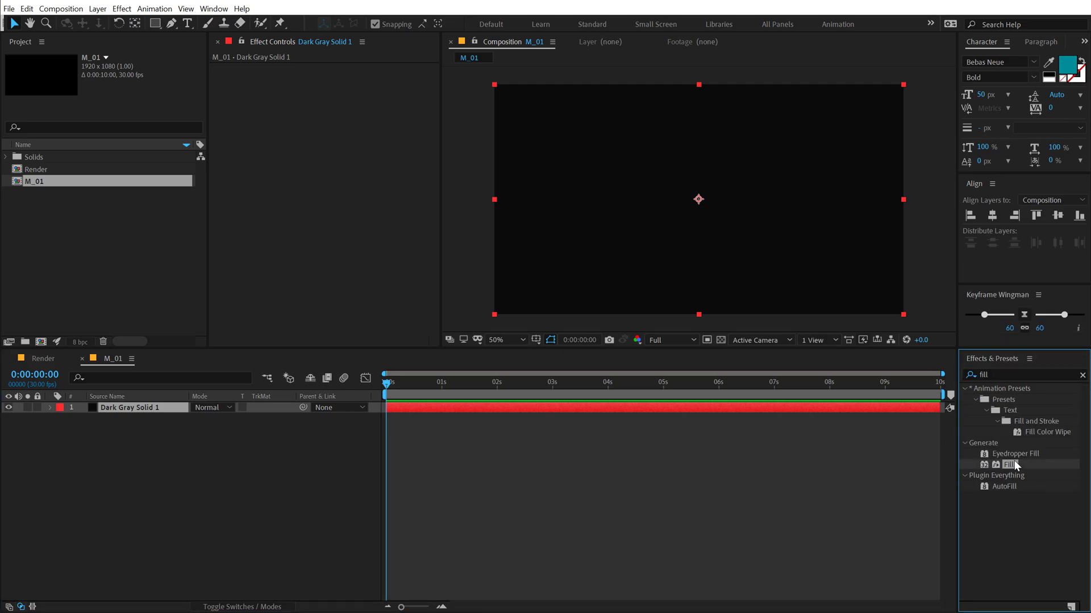
# Step: Set the Fill colour to pink and the preview resolution to Auto
pyautogui.click(341, 101)
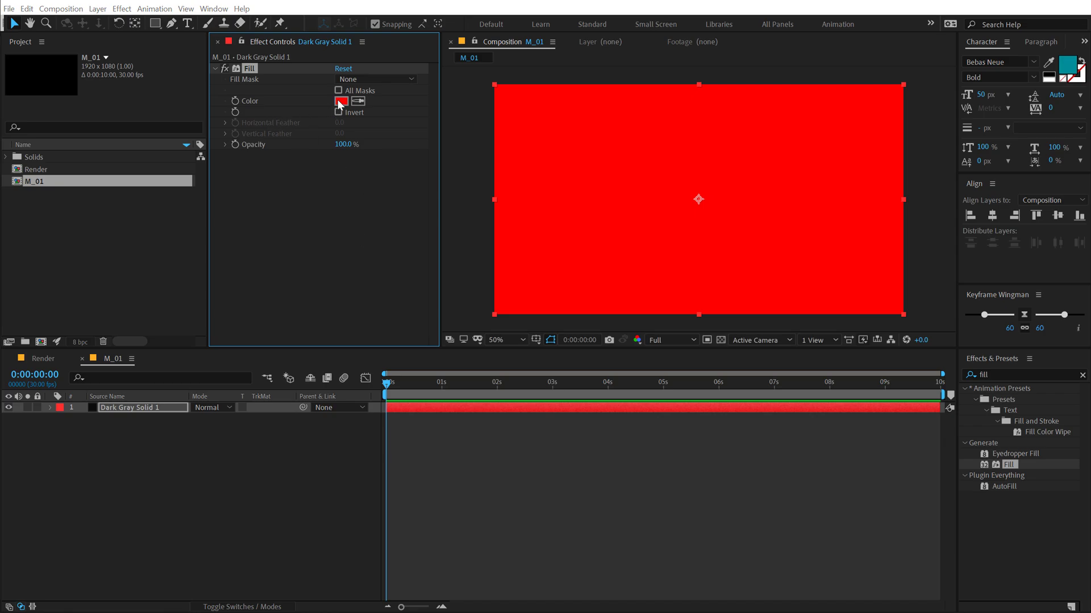
pyautogui.click(267, 134)
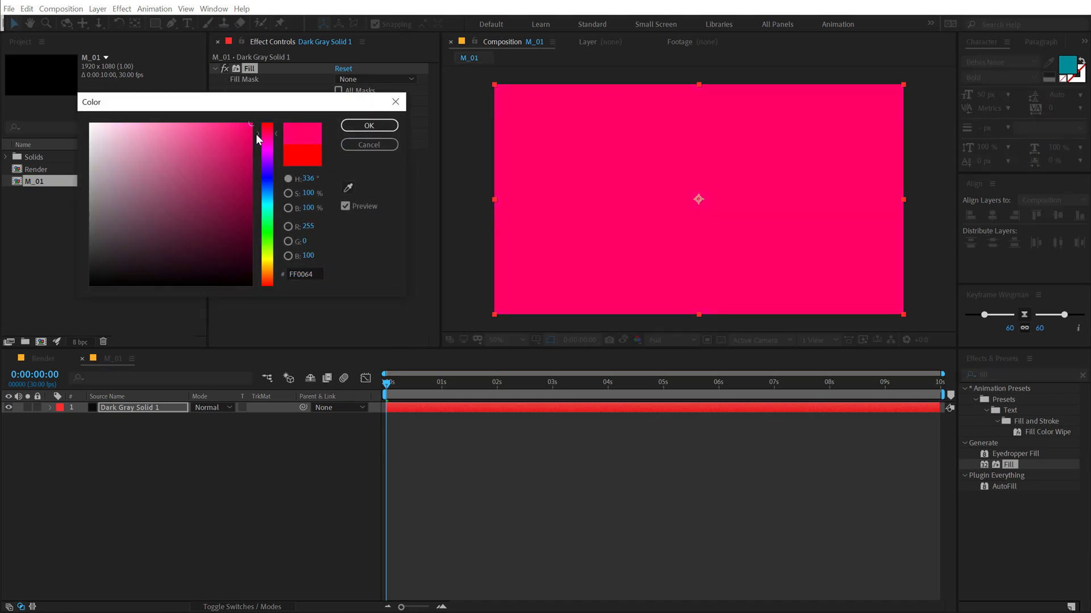
pyautogui.click(226, 121)
pyautogui.click(370, 126)
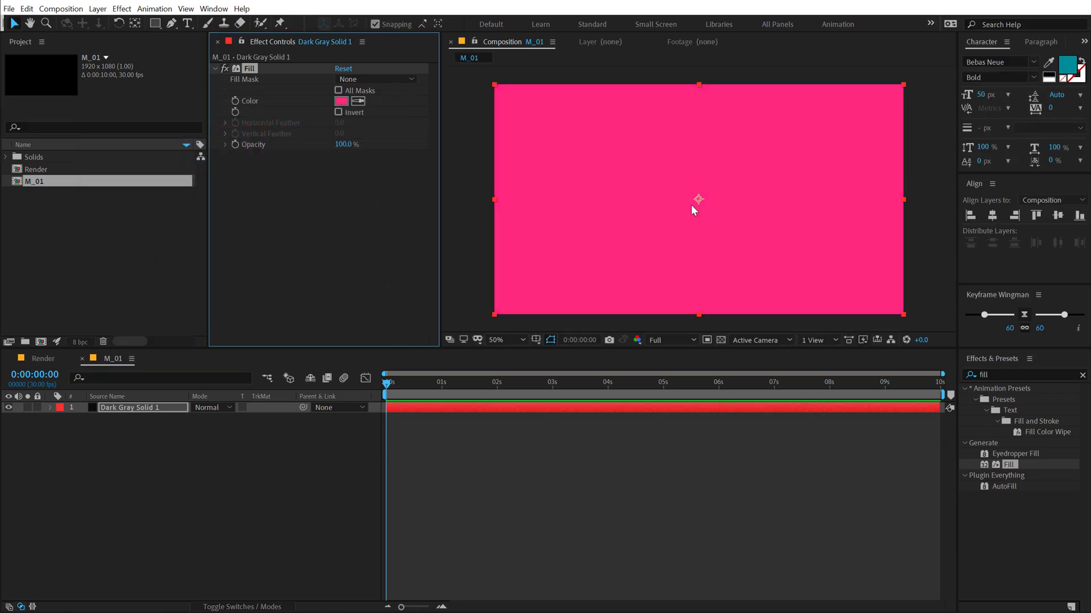
pyautogui.click(200, 488)
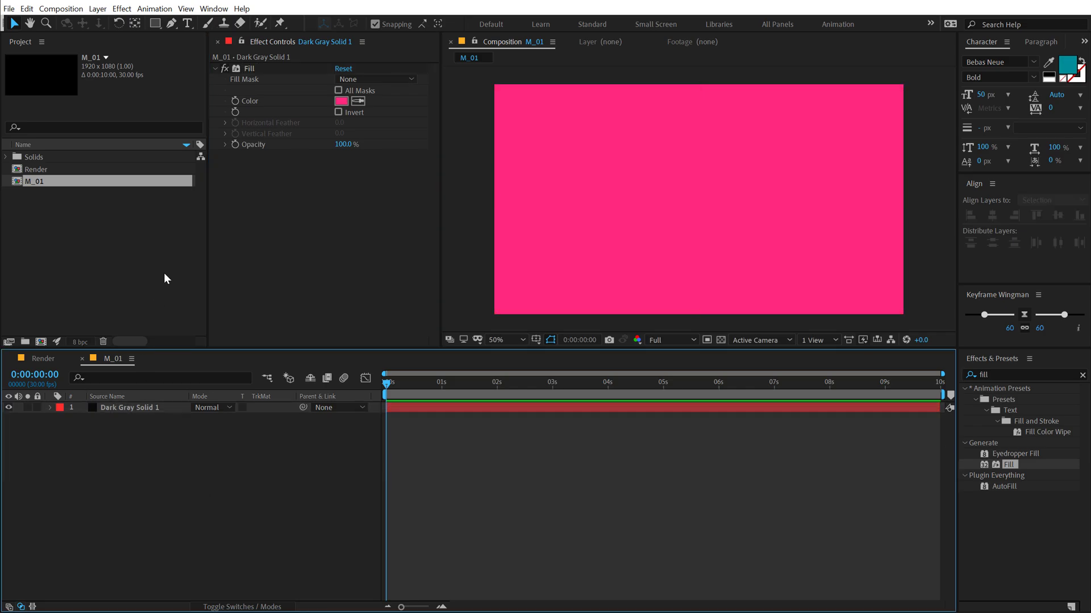
pyautogui.click(686, 338)
pyautogui.click(678, 351)
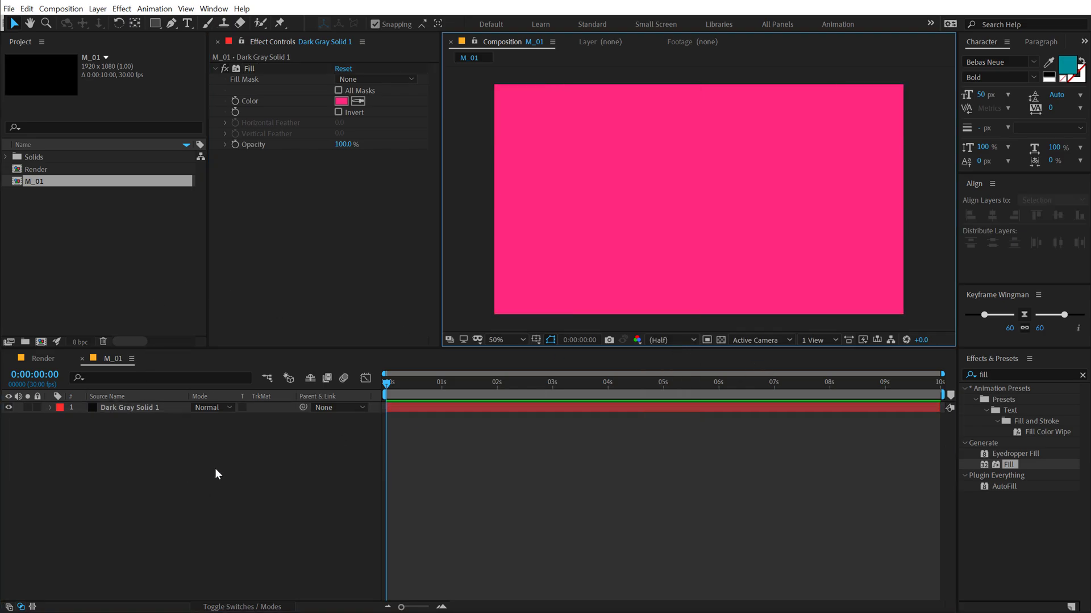
# Step: Open the Render comp and duplicate M_01 to make placeholders up to M_15
pyautogui.click(40, 360)
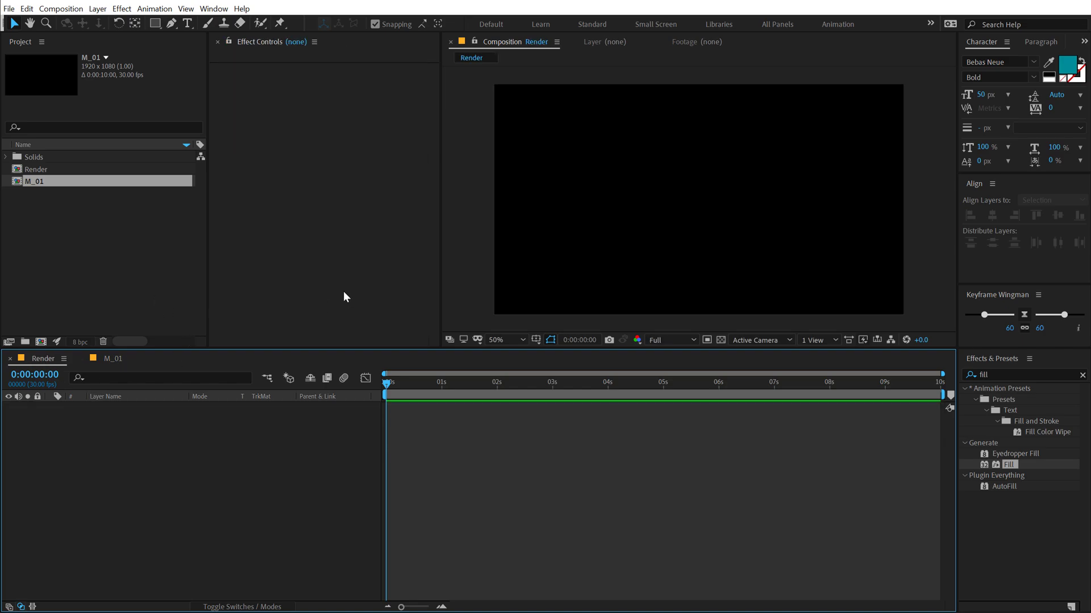
pyautogui.click(66, 185)
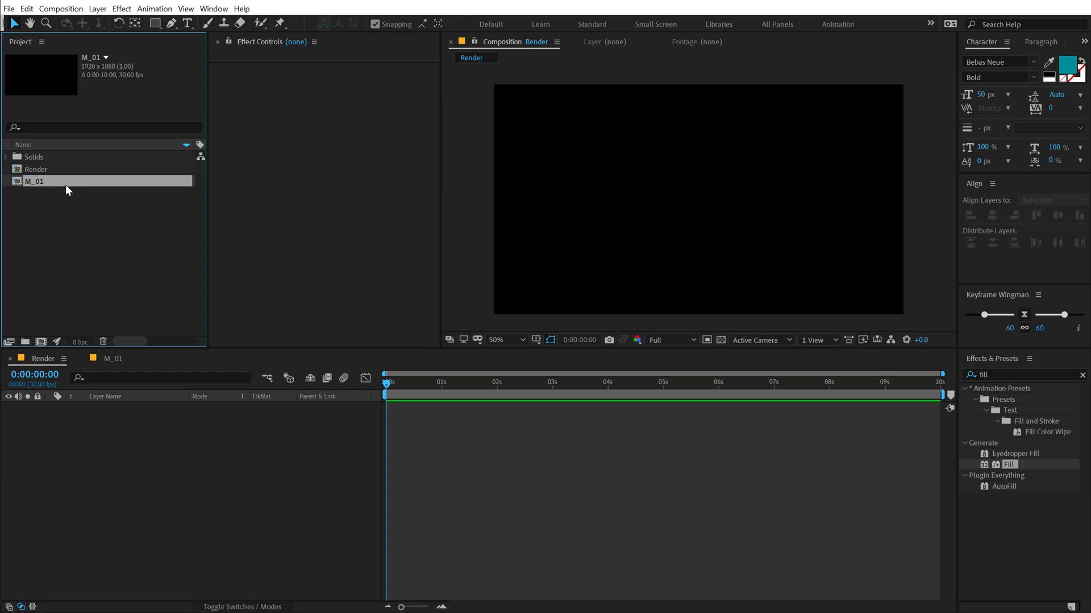
pyautogui.hotkey('ctrl', 'd')
pyautogui.hotkey('ctrl', 'd')
pyautogui.hotkey('ctrl', 'd')
pyautogui.hotkey('ctrl', 'd')
pyautogui.hotkey('ctrl', 'd')
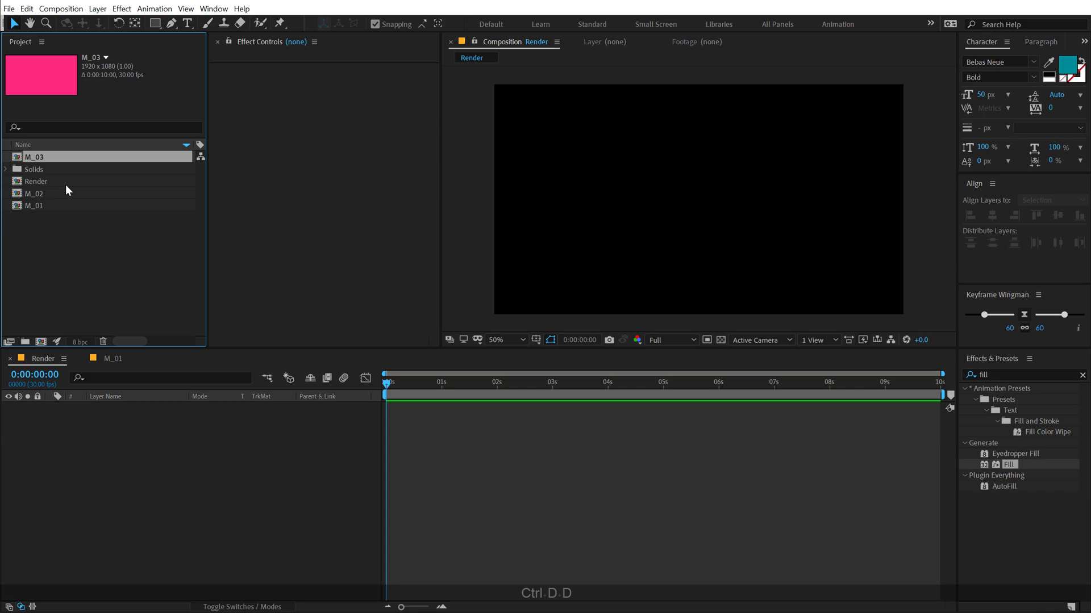
pyautogui.hotkey('ctrl', 'd')
pyautogui.hotkey('ctrl', 'd')
pyautogui.hotkey('ctrl', 'd')
pyautogui.hotkey('ctrl', 'd')
pyautogui.hotkey('ctrl', 'd')
pyautogui.hotkey('ctrl', 'd')
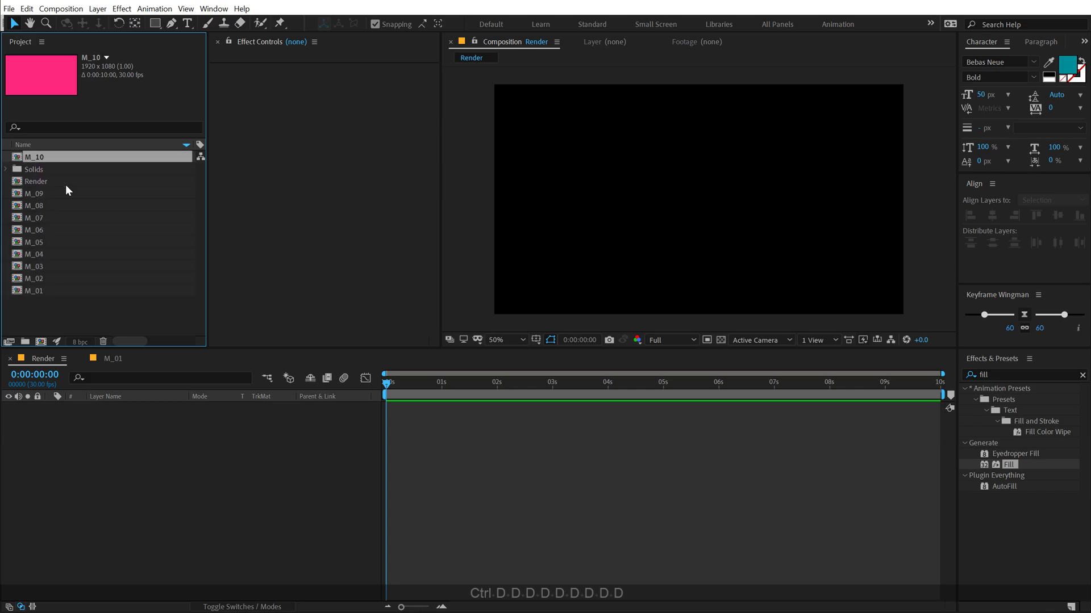
pyautogui.hotkey('ctrl', 'd')
pyautogui.hotkey('ctrl', 'd')
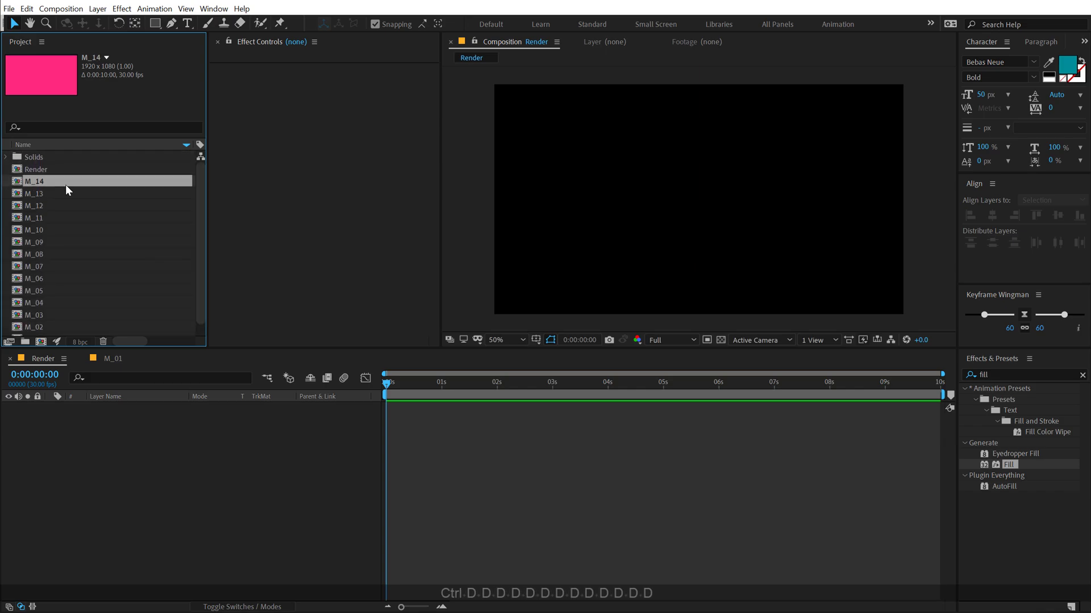
pyautogui.hotkey('ctrl', 'd')
# Step: Group placeholder comps M_01–M_15 into a new folder named Placeholders
pyautogui.scroll(-2, 63, 204)
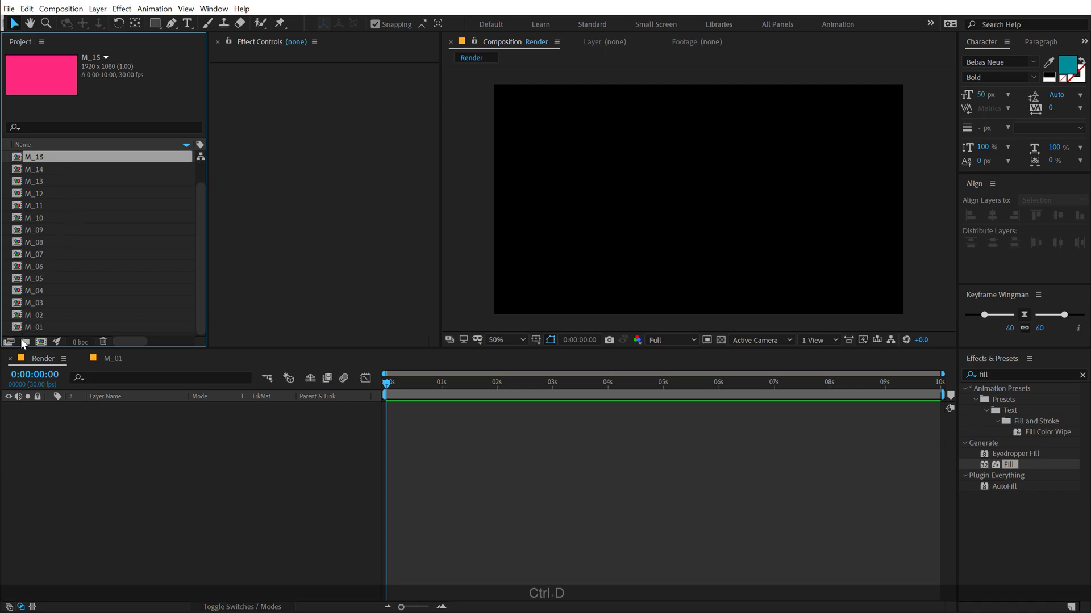
pyautogui.keyDown('shift'); pyautogui.click(41, 328); pyautogui.keyUp('shift')
pyautogui.moveTo(41, 332); pyautogui.dragTo(25, 341)
pyautogui.write('Placeholders')
pyautogui.press('Return')
pyautogui.hscroll(5, 57, 281)
pyautogui.click(74, 314)
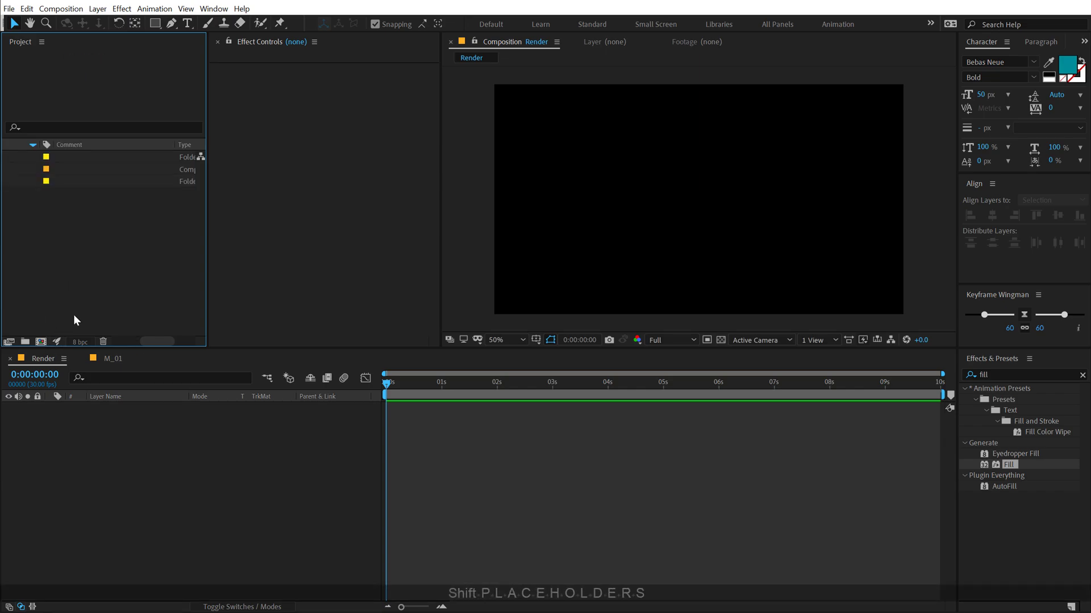
pyautogui.hscroll(-5, 65, 319)
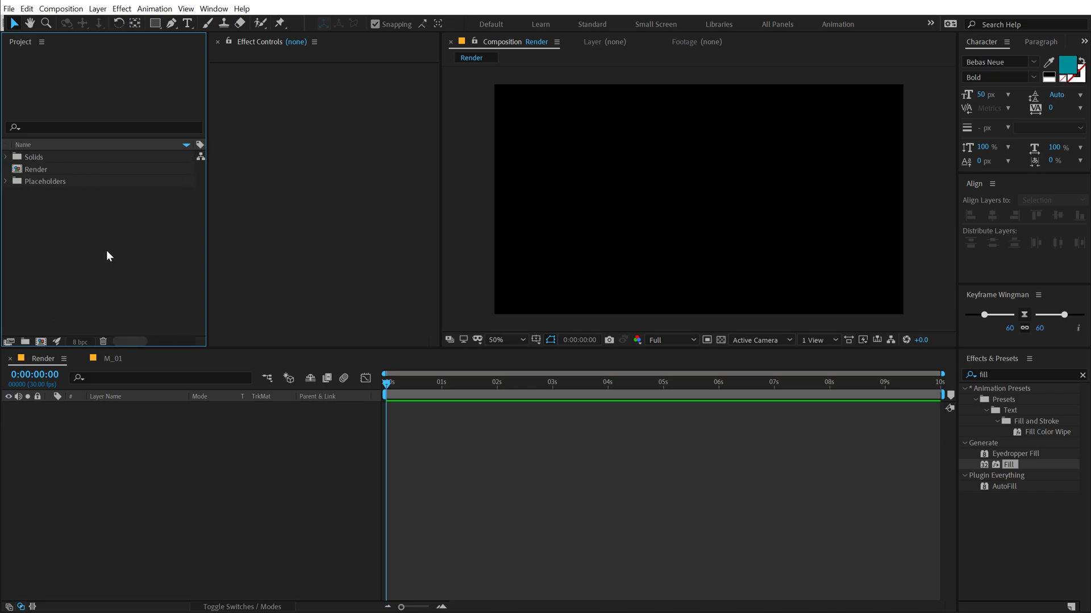
pyautogui.click(40, 341)
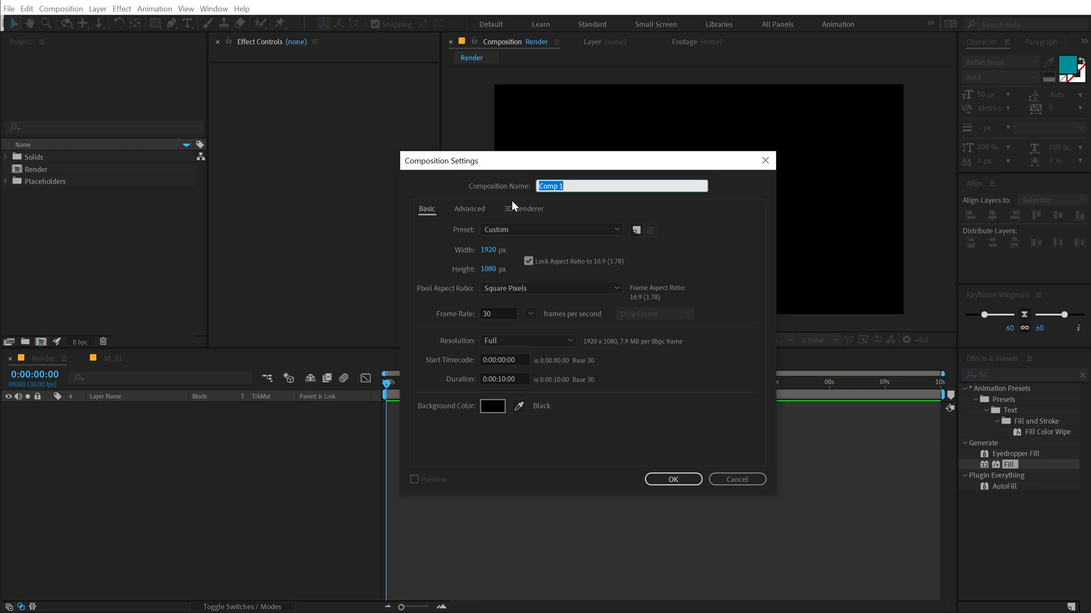
# Step: Create comp Roll_01 with aspect lock off and height 1080*5, giving 1920×5400
pyautogui.write('R')
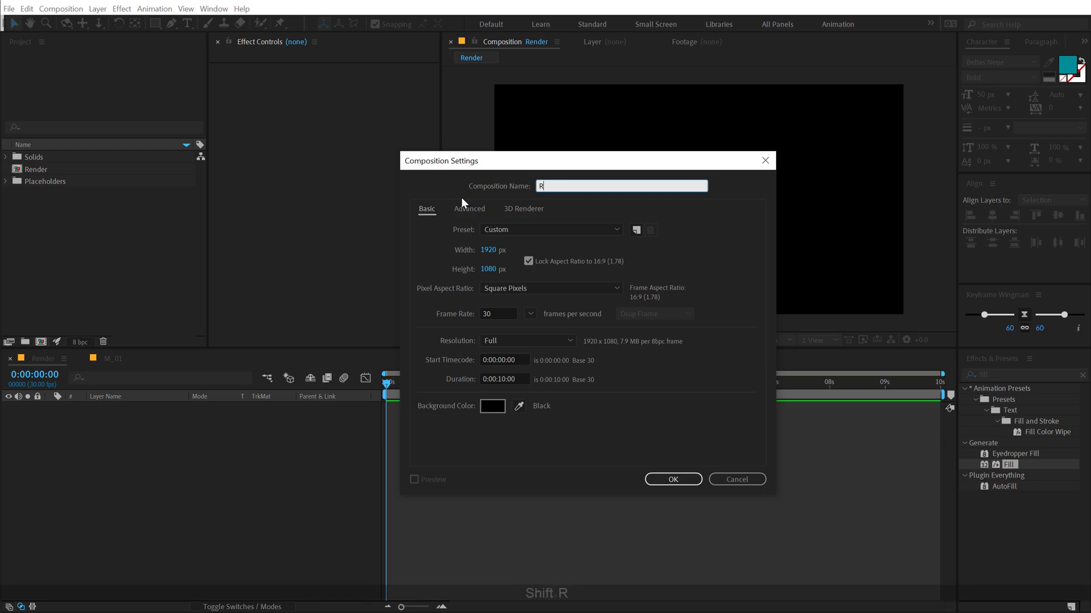
pyautogui.write('oll_01')
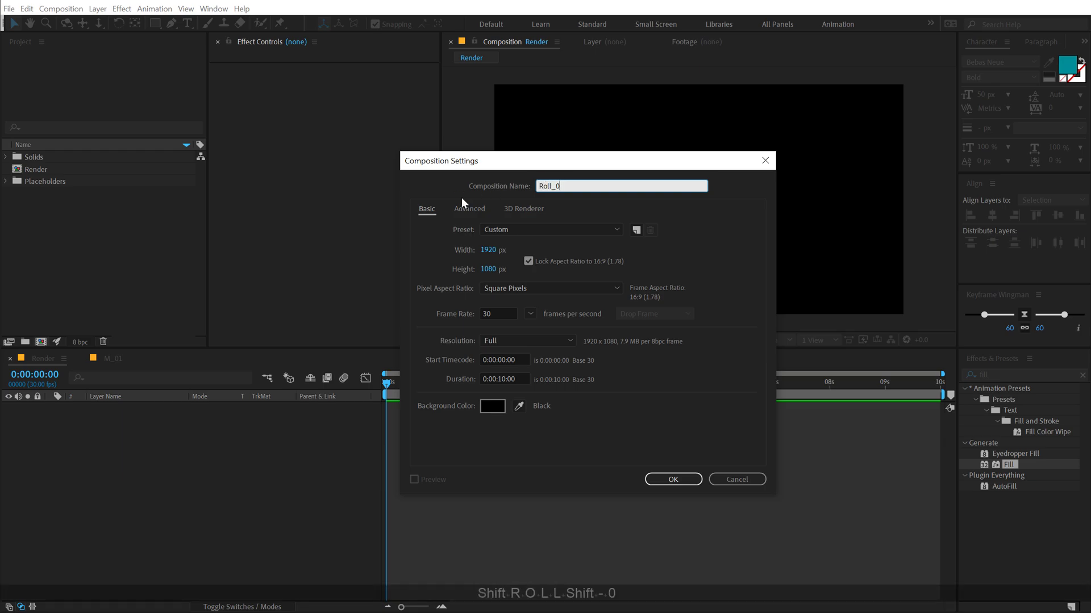
pyautogui.click(528, 261)
pyautogui.click(487, 271)
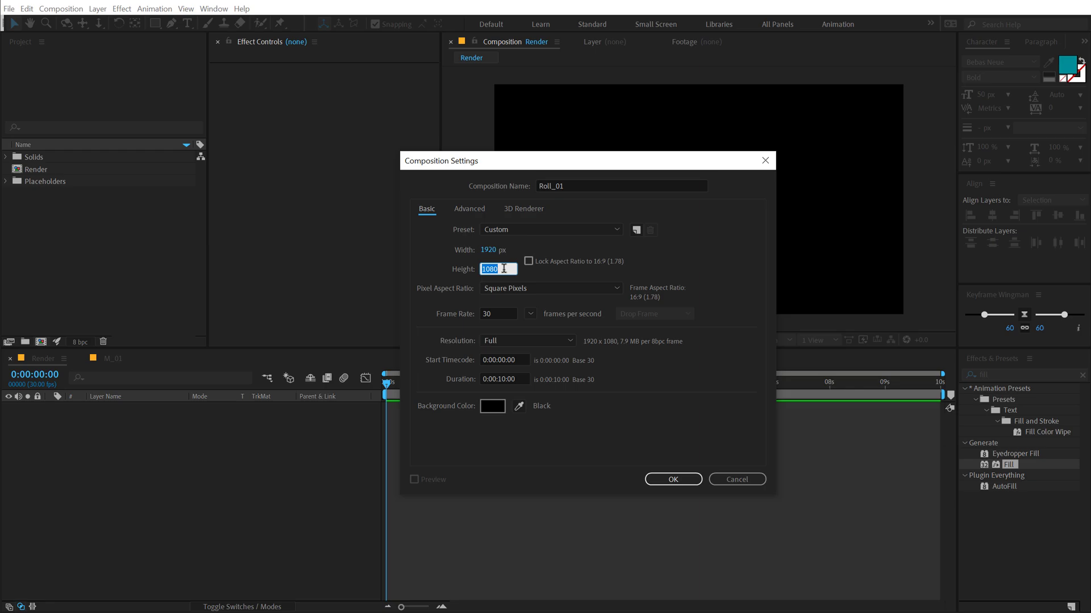
pyautogui.click(504, 269)
pyautogui.write('*5')
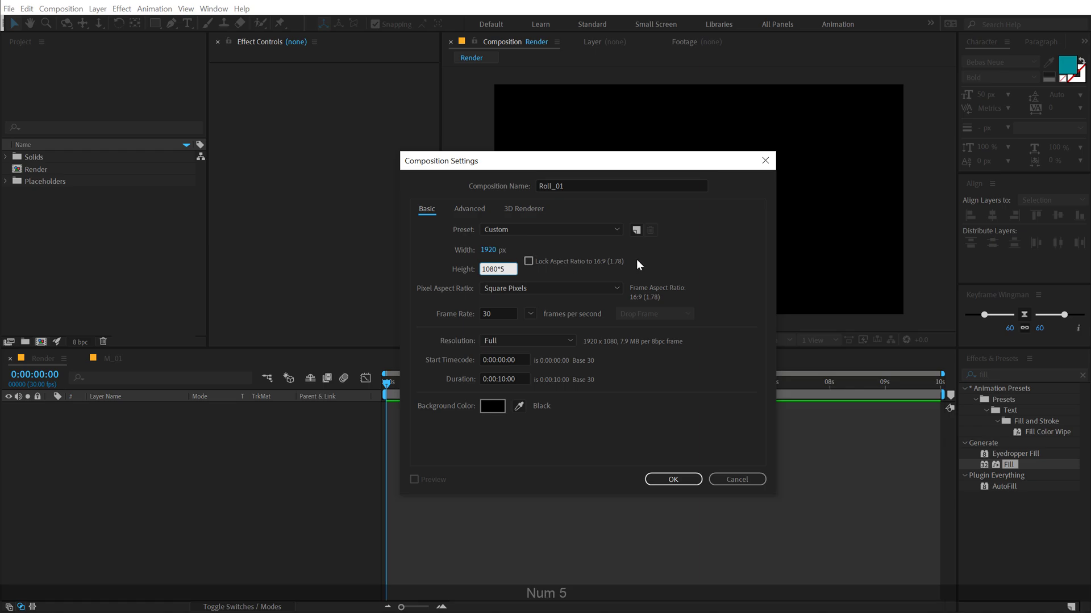
pyautogui.press('Return')
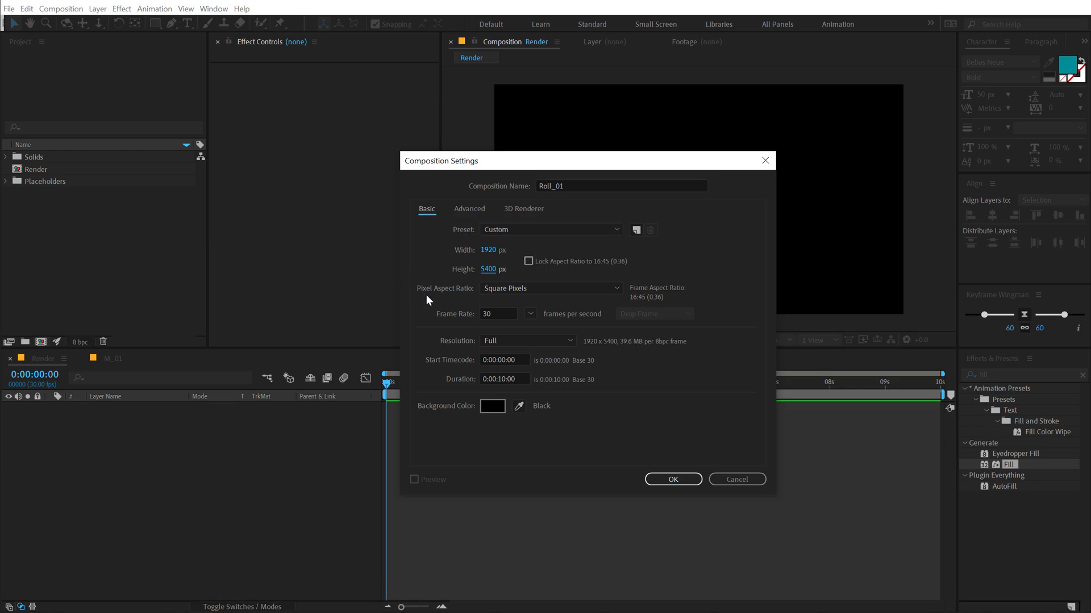
pyautogui.click(692, 479)
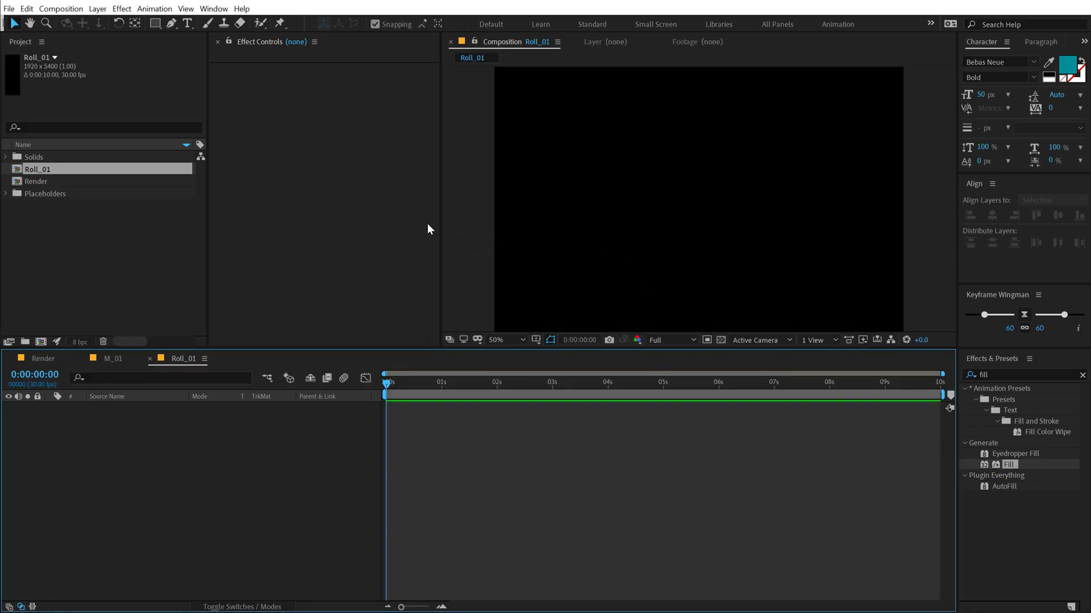
# Step: Add placeholders M_01 through M_05 to Roll_01 as layers
pyautogui.press(',')
pyautogui.press(',')
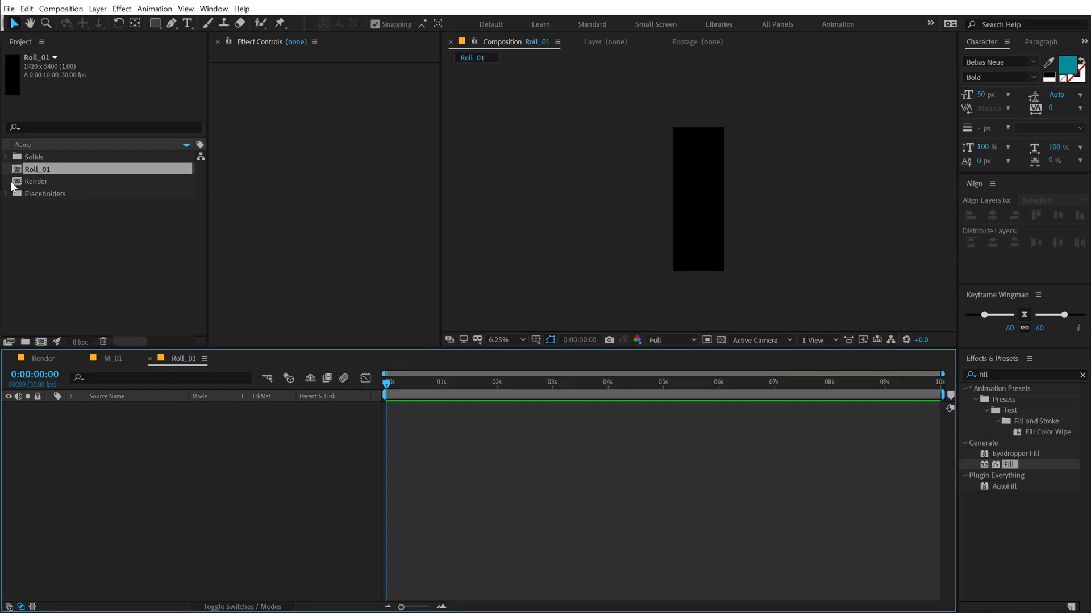
pyautogui.click(6, 194)
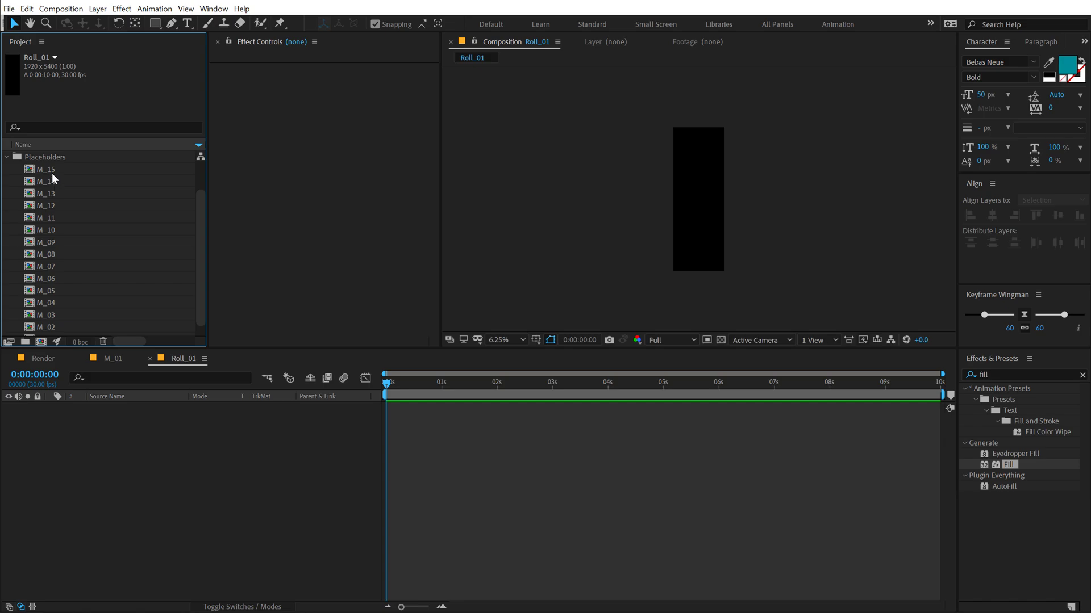
pyautogui.scroll(-1, 66, 250)
pyautogui.click(62, 328)
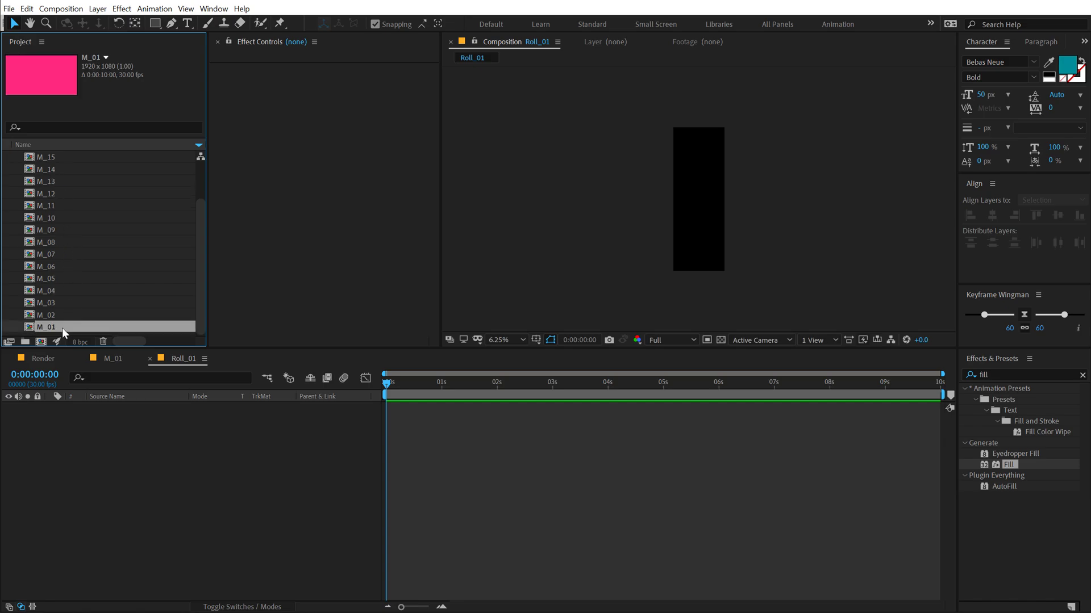
pyautogui.keyDown('shift'); pyautogui.click(57, 278); pyautogui.keyUp('shift')
pyautogui.moveTo(57, 279); pyautogui.dragTo(91, 471)
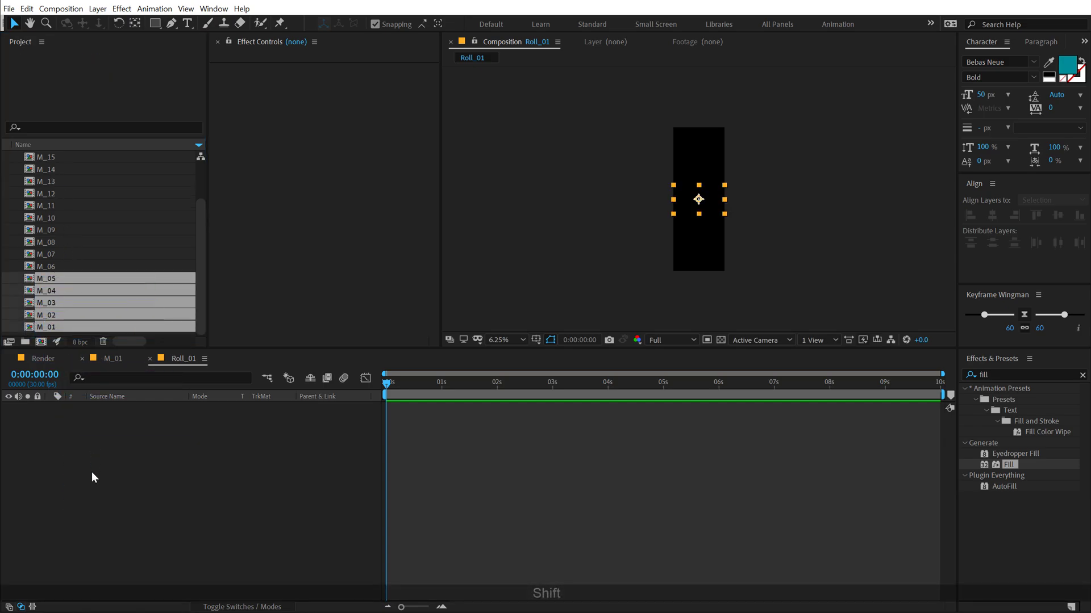
# Step: Align M_01 to the top and M_05 to the bottom, with M_02 directly below M_01
pyautogui.click(117, 407)
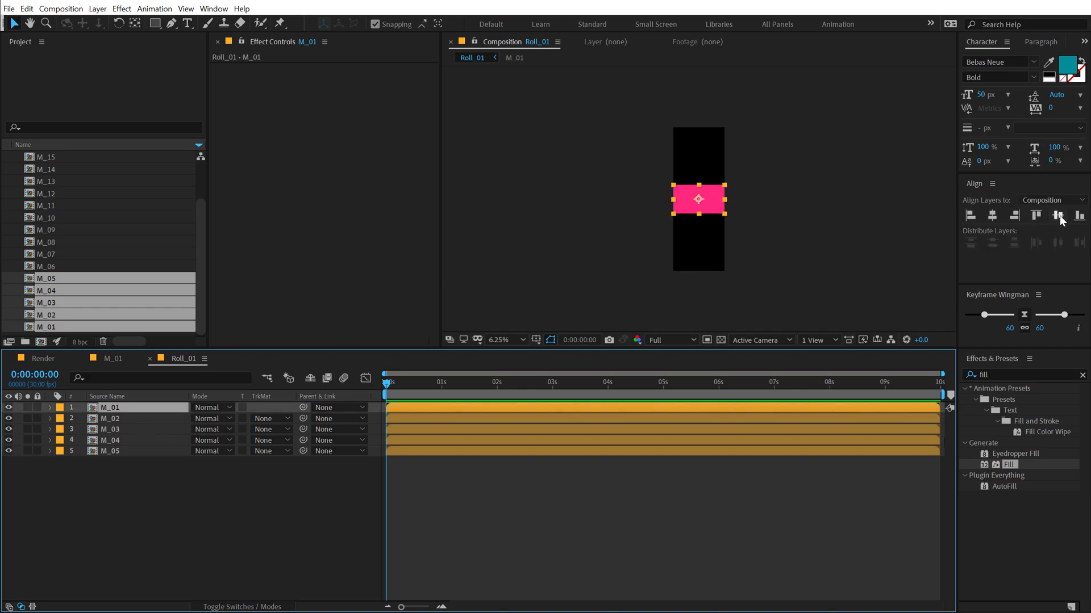
pyautogui.click(1036, 215)
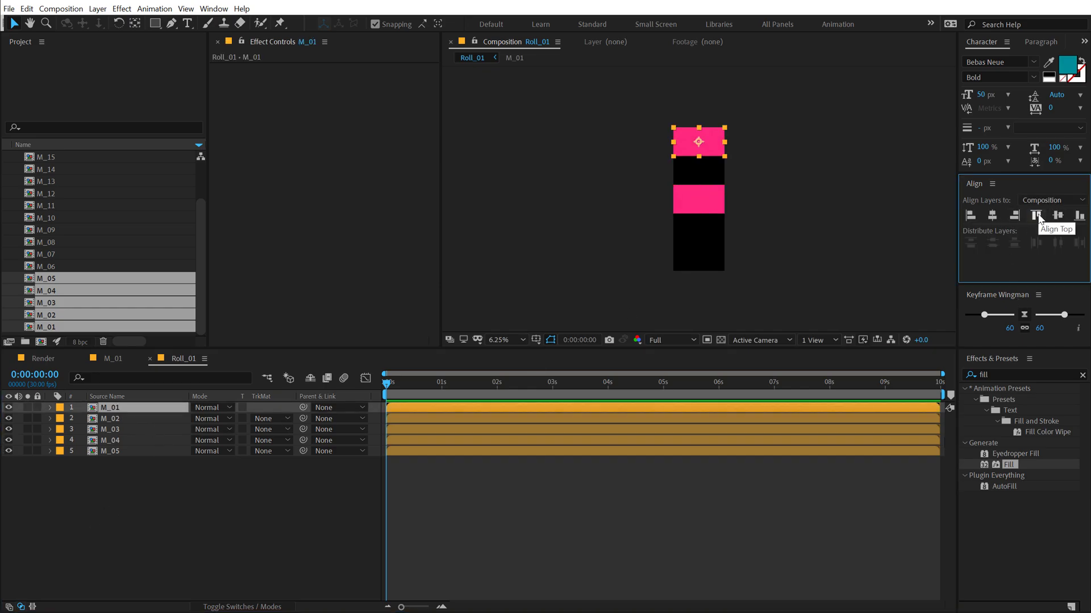
pyautogui.click(114, 420)
pyautogui.scroll(1, 686, 182)
pyautogui.moveTo(697, 180); pyautogui.dragTo(697, 123)
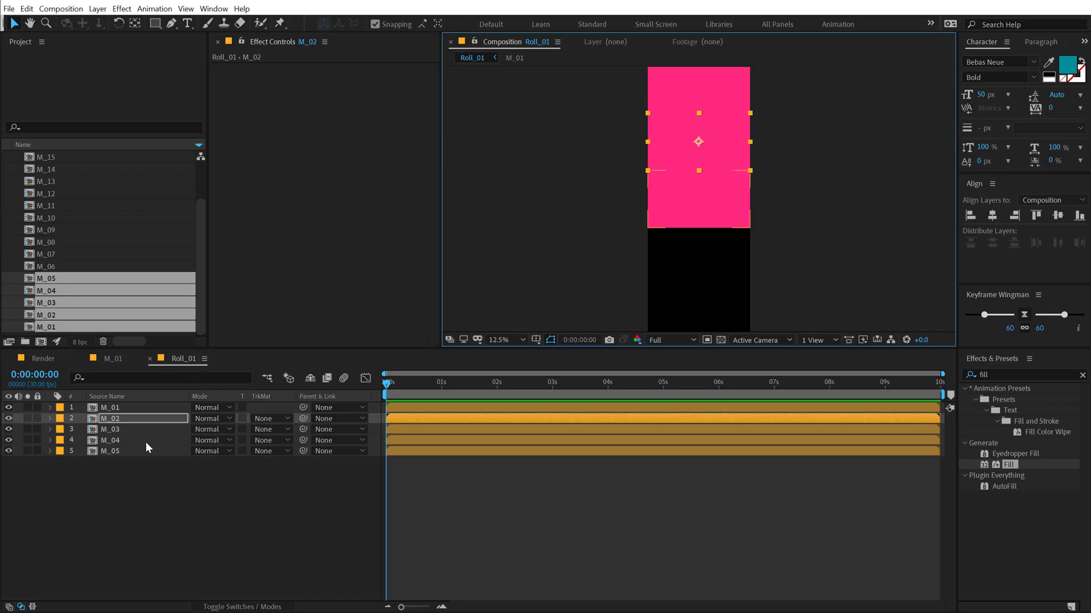
pyautogui.click(121, 441)
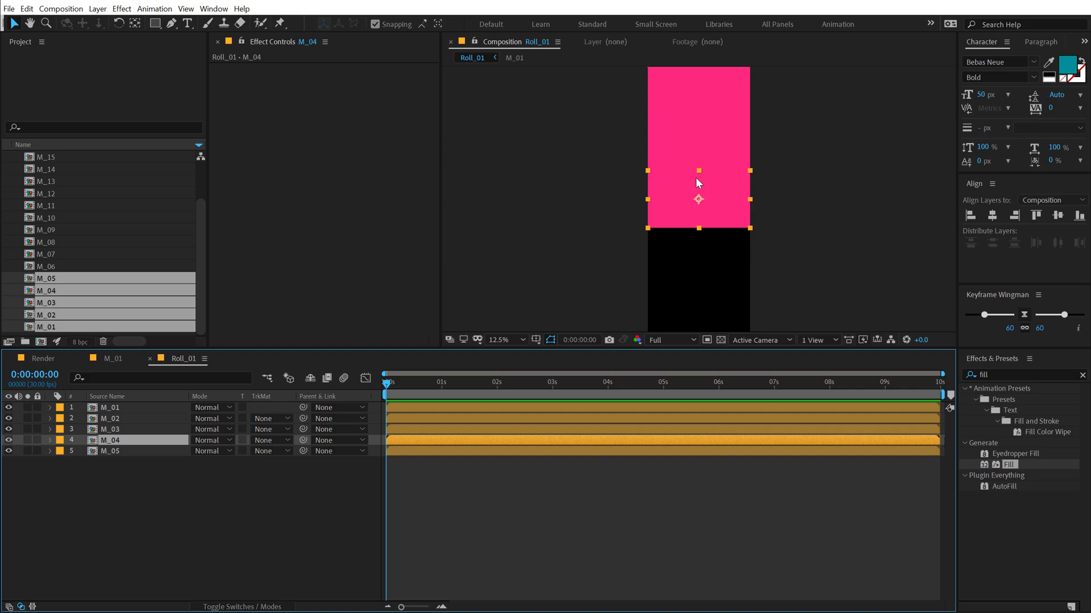
pyautogui.click(117, 450)
pyautogui.click(1080, 215)
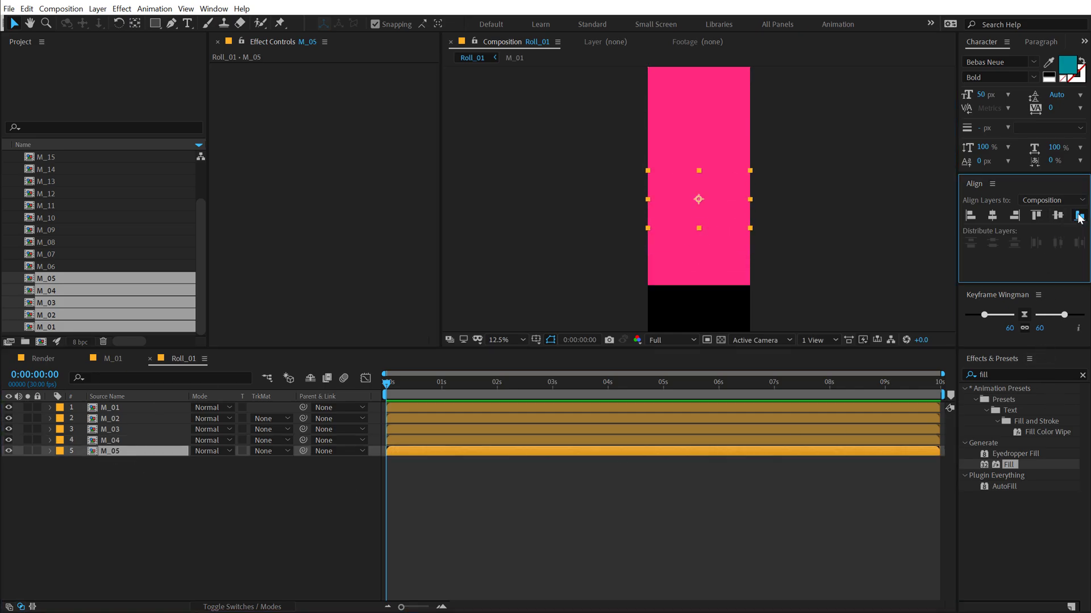
pyautogui.press(',')
# Step: Change the M_02 placeholder's fill colour to purple
pyautogui.click(131, 475)
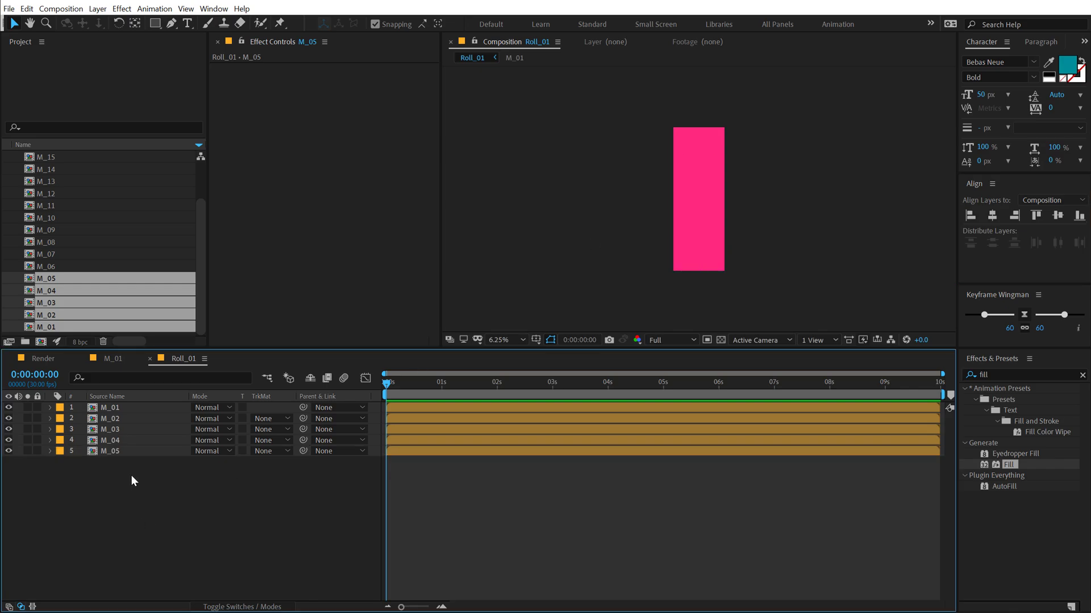
pyautogui.doubleClick(121, 418)
pyautogui.click(525, 234)
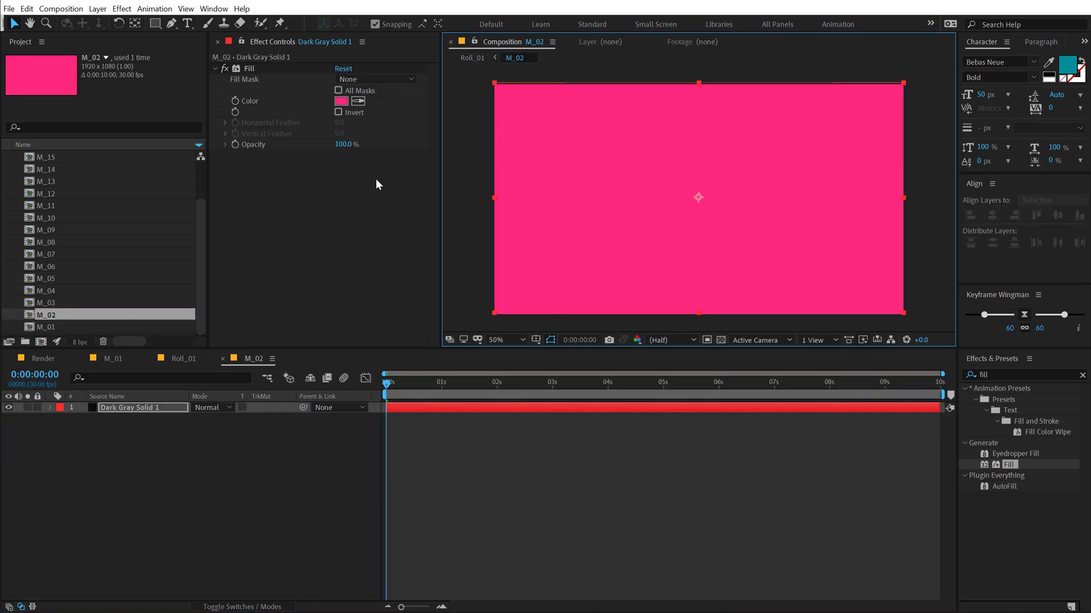
pyautogui.click(341, 101)
pyautogui.click(266, 159)
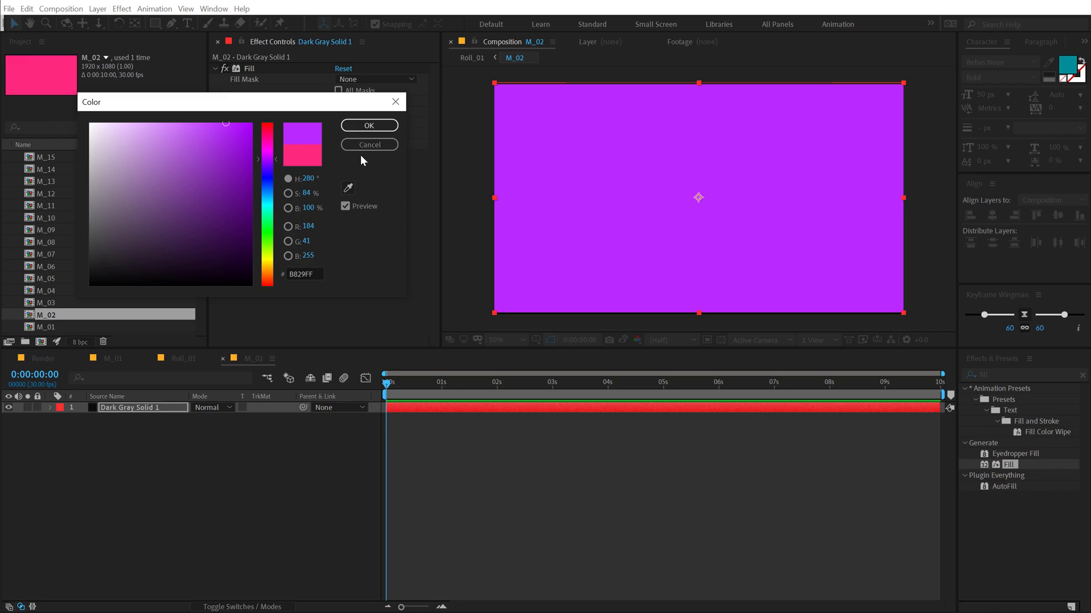
pyautogui.click(369, 126)
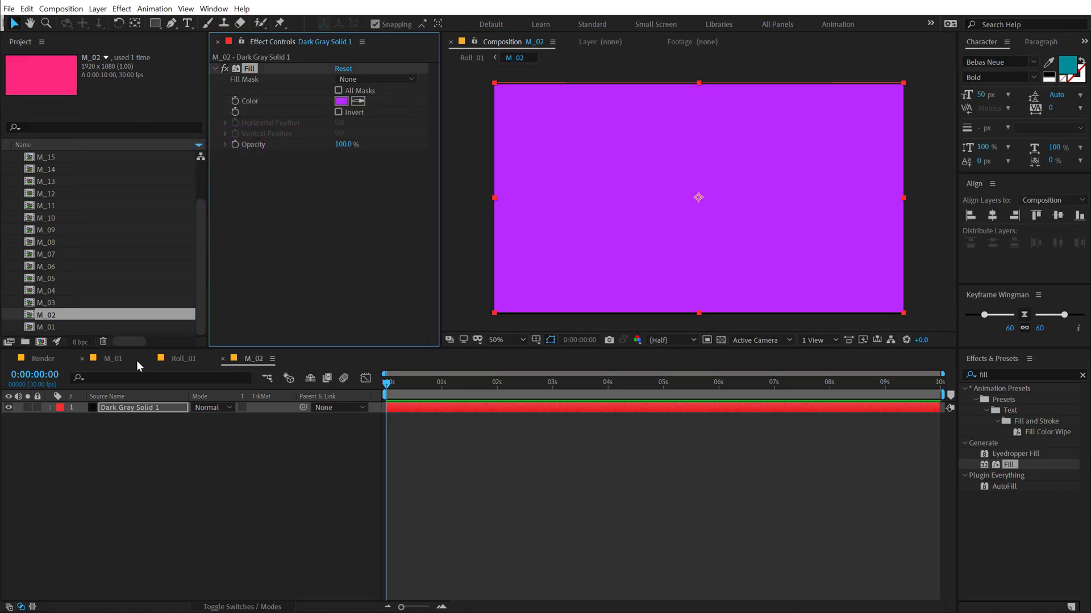
pyautogui.click(179, 364)
# Step: Change the M_03 placeholder's fill colour to blue
pyautogui.doubleClick(112, 430)
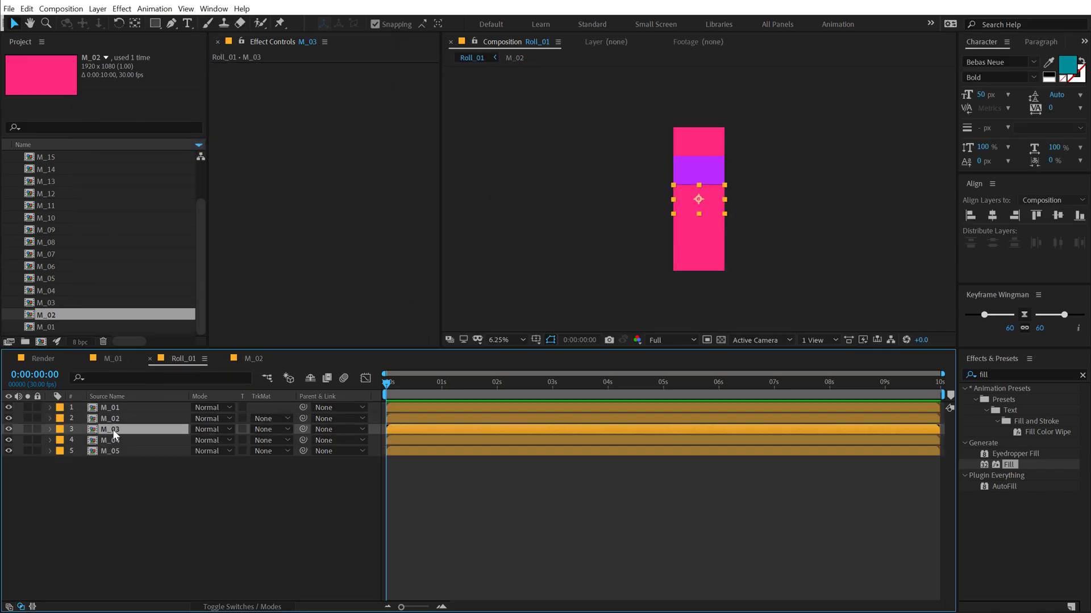
pyautogui.click(150, 404)
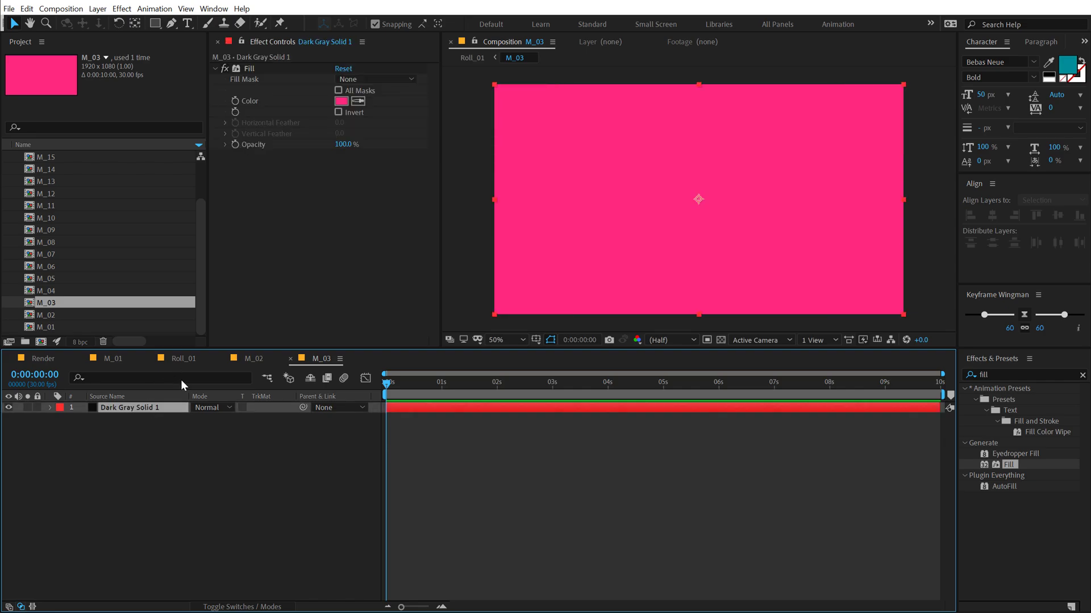
pyautogui.click(340, 101)
pyautogui.moveTo(270, 213); pyautogui.dragTo(270, 186)
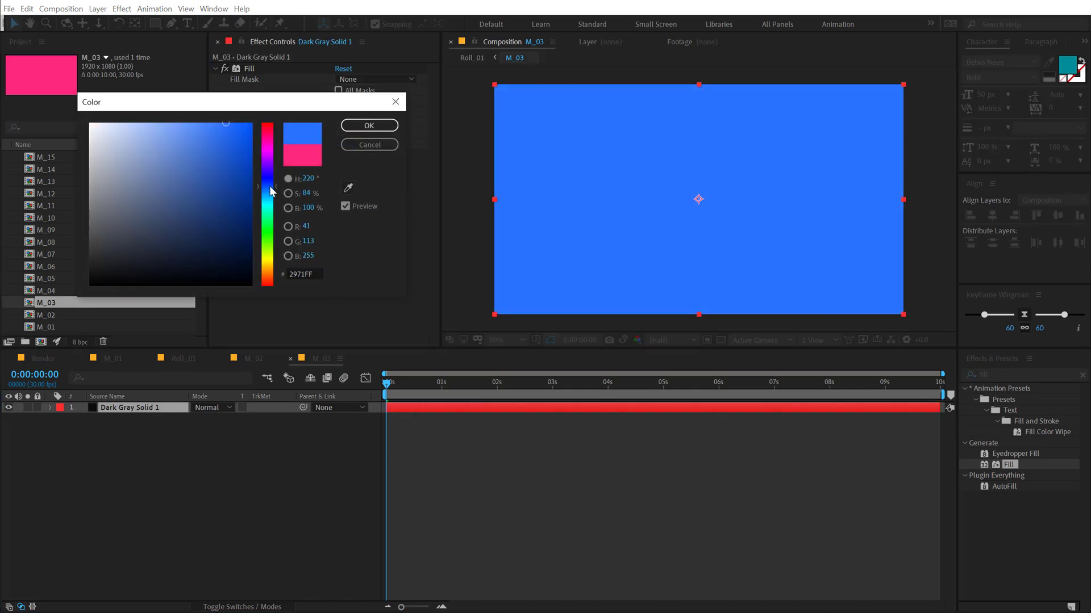
pyautogui.click(369, 124)
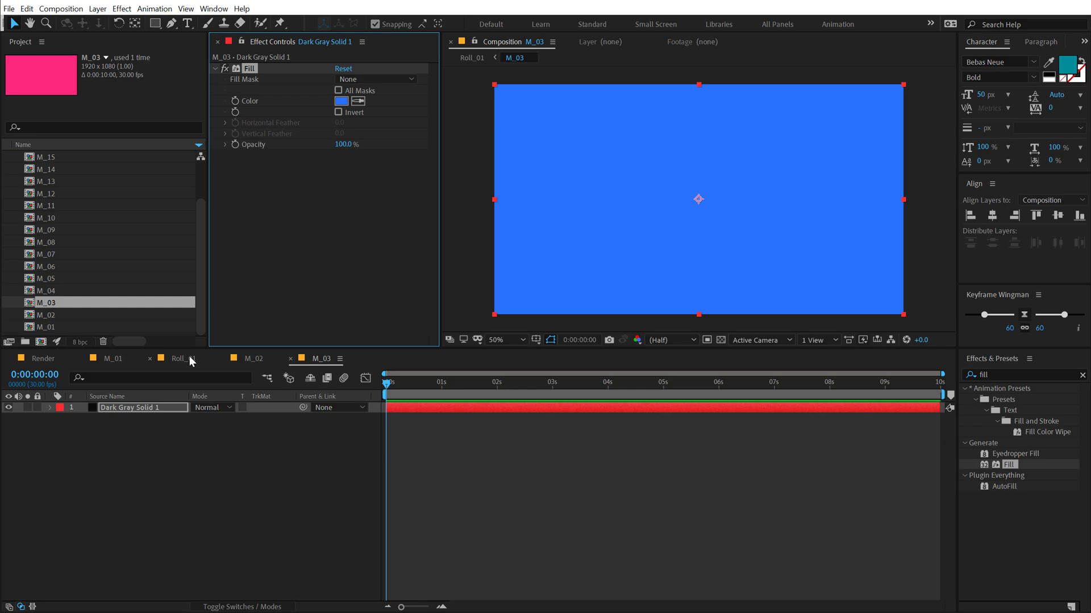
pyautogui.click(183, 358)
# Step: Paste a green fill colour into the M_04 placeholder
pyautogui.doubleClick(118, 441)
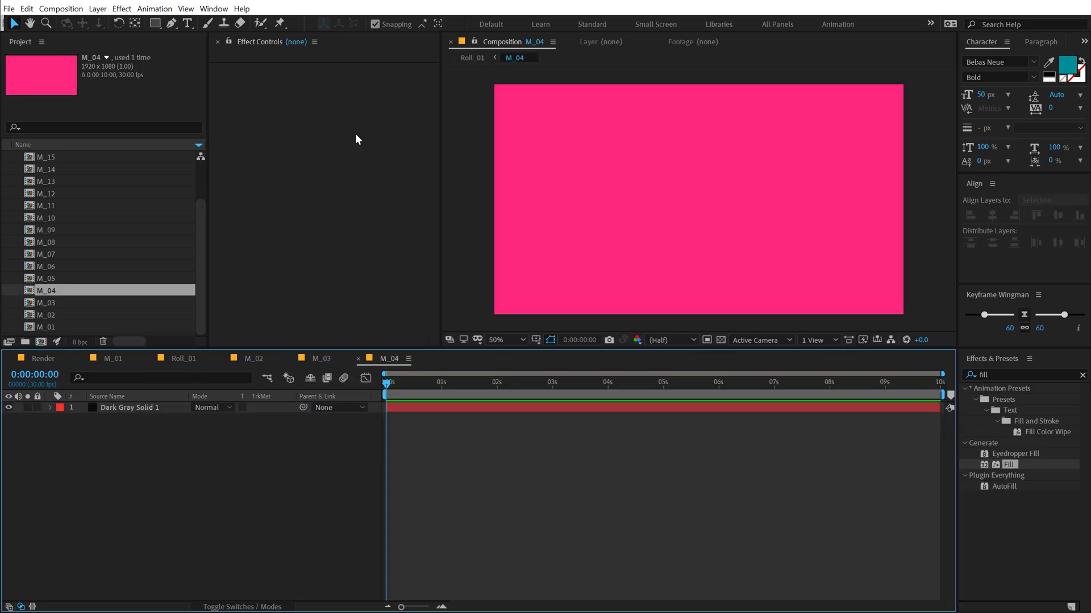
pyautogui.click(125, 407)
pyautogui.click(336, 107)
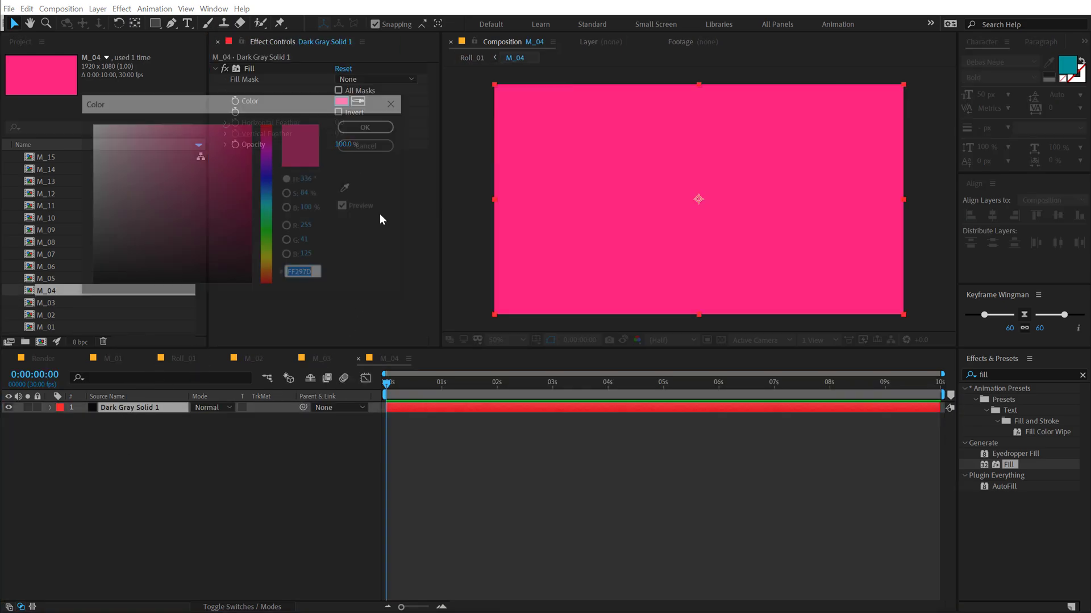
pyautogui.hotkey('ctrl', 'v')
pyautogui.click(375, 125)
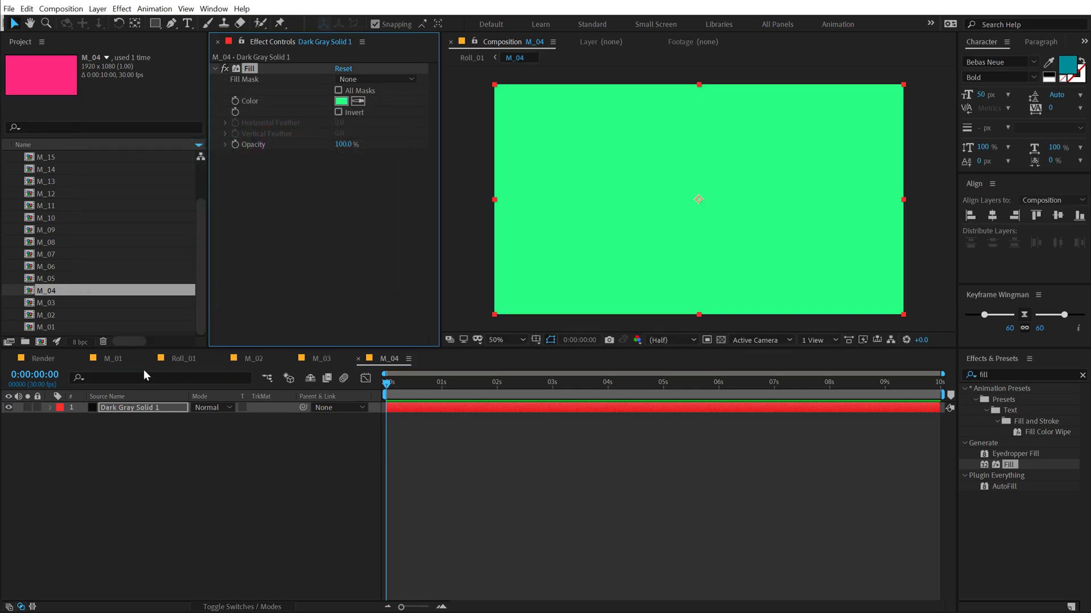
pyautogui.click(115, 356)
pyautogui.click(183, 358)
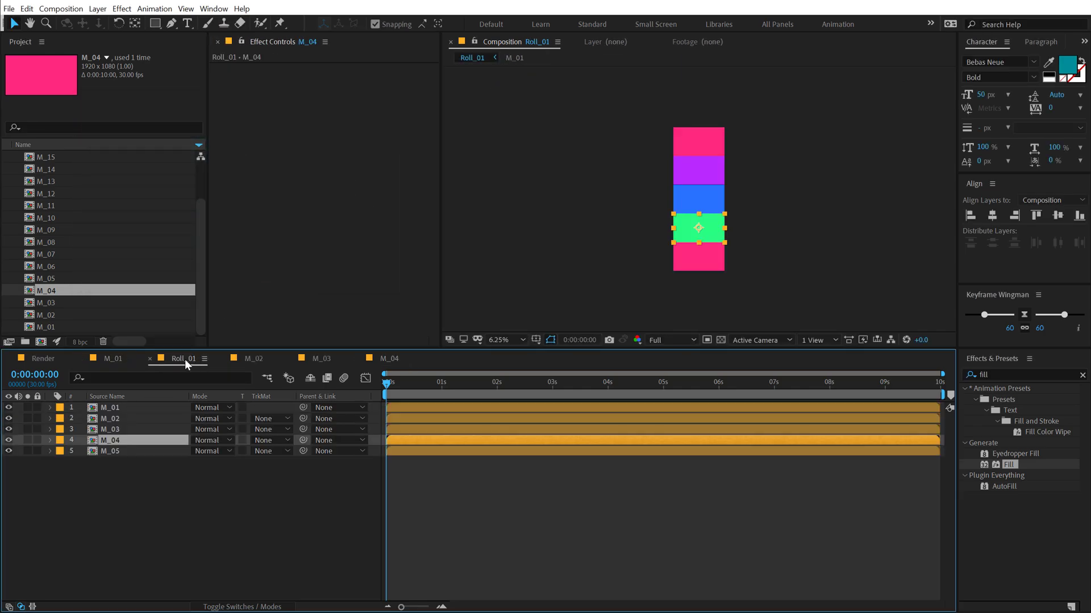
# Step: Change the M_05 placeholder's fill colour to orange and return to Roll_01
pyautogui.doubleClick(116, 455)
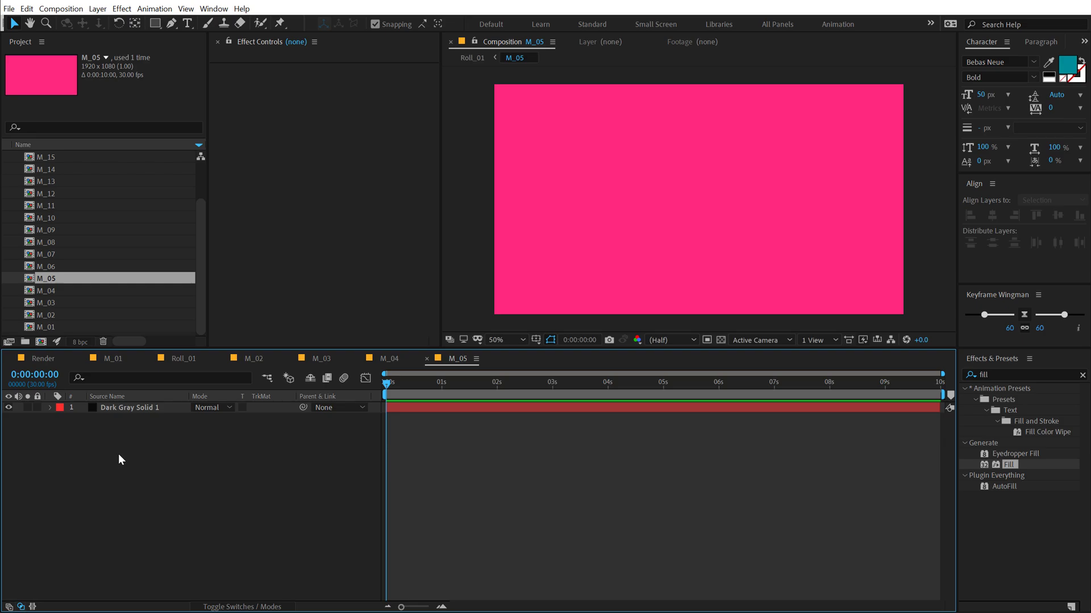
pyautogui.click(121, 408)
pyautogui.click(341, 101)
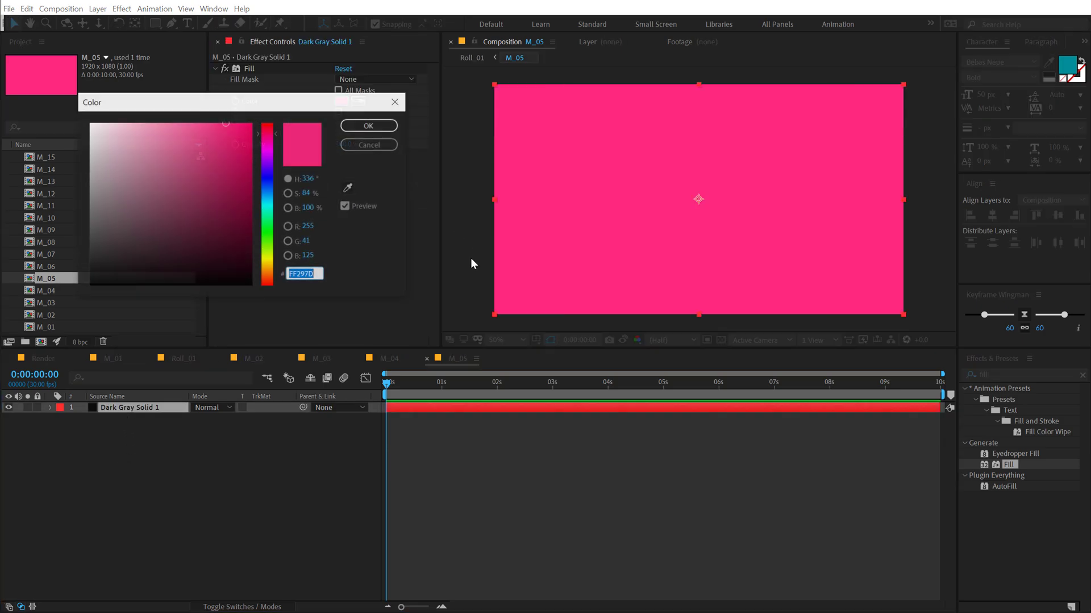
pyautogui.click(270, 270)
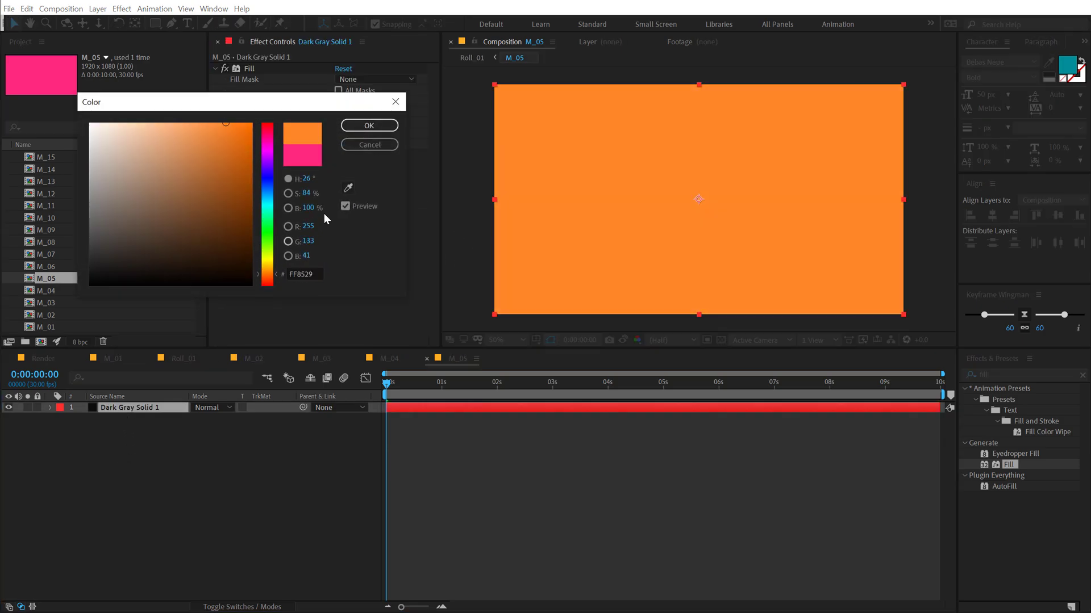
pyautogui.click(369, 125)
pyautogui.click(199, 482)
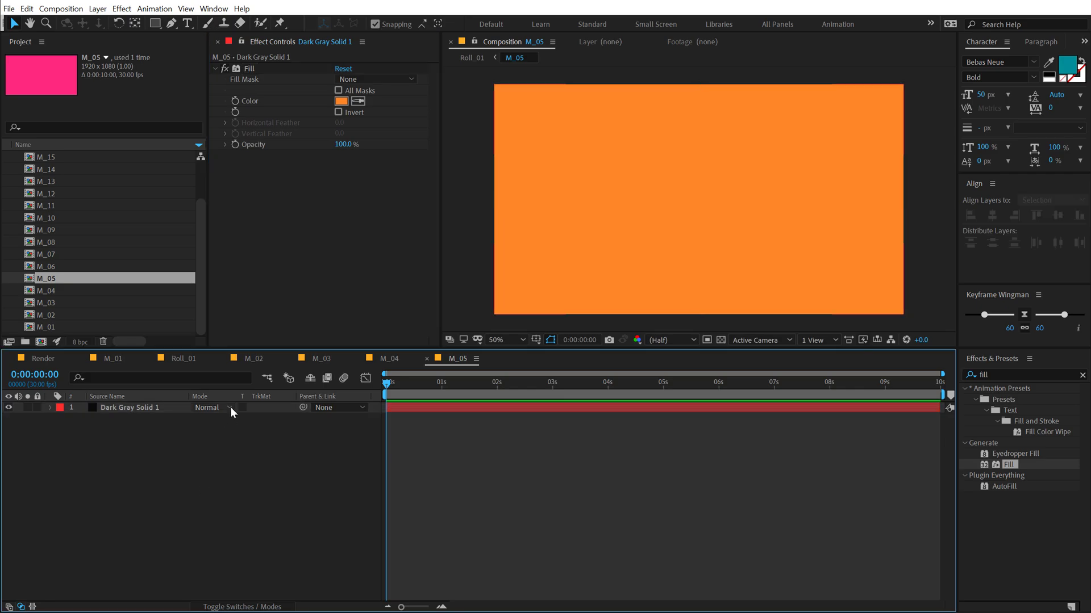
pyautogui.click(190, 361)
pyautogui.click(222, 520)
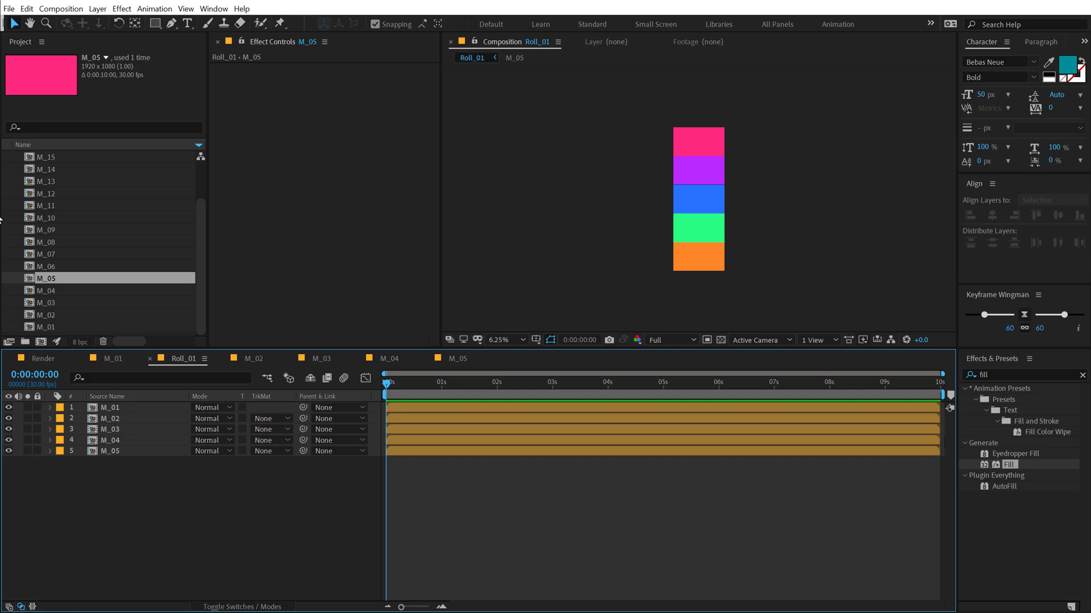
# Step: Duplicate Roll_01 twice, making Roll_02 and Roll_03, and open Roll_02
pyautogui.scroll(2, 3, 220)
pyautogui.click(6, 194)
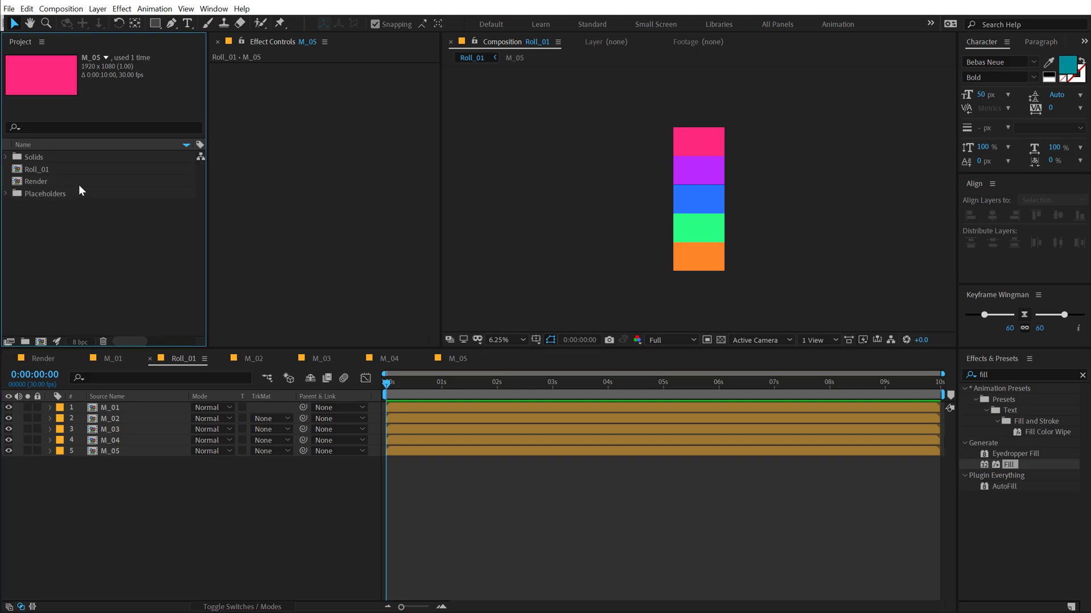
pyautogui.click(50, 174)
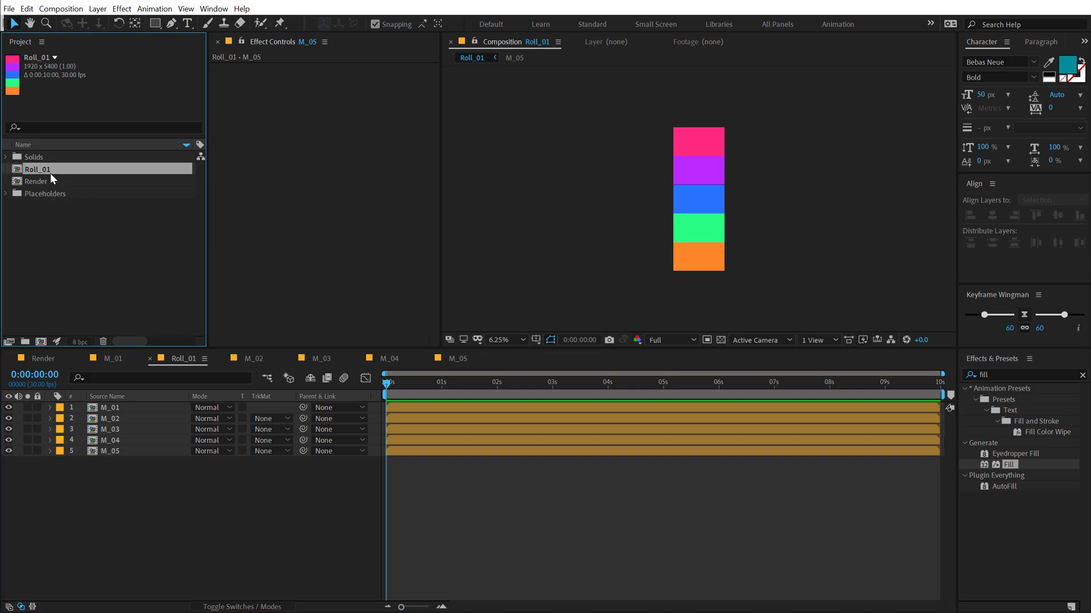
pyautogui.hotkey('ctrl', 'd')
pyautogui.hotkey('ctrl', 'd')
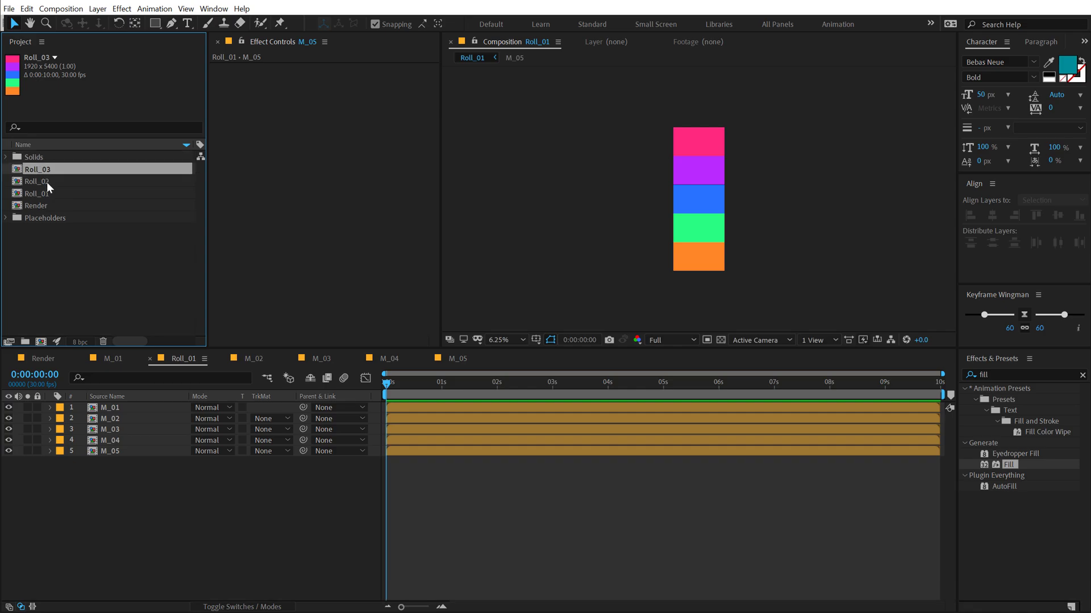
pyautogui.doubleClick(47, 182)
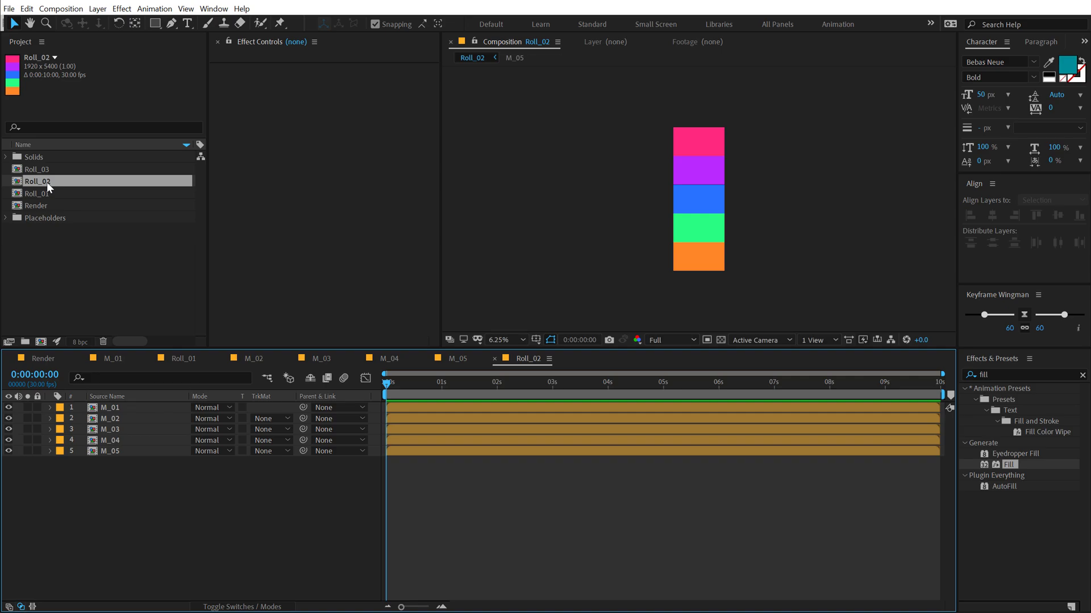
# Step: In Roll_02, replace layers M_01, M_02 and M_03 with placeholders M_06, M_07 and M_08
pyautogui.doubleClick(13, 218)
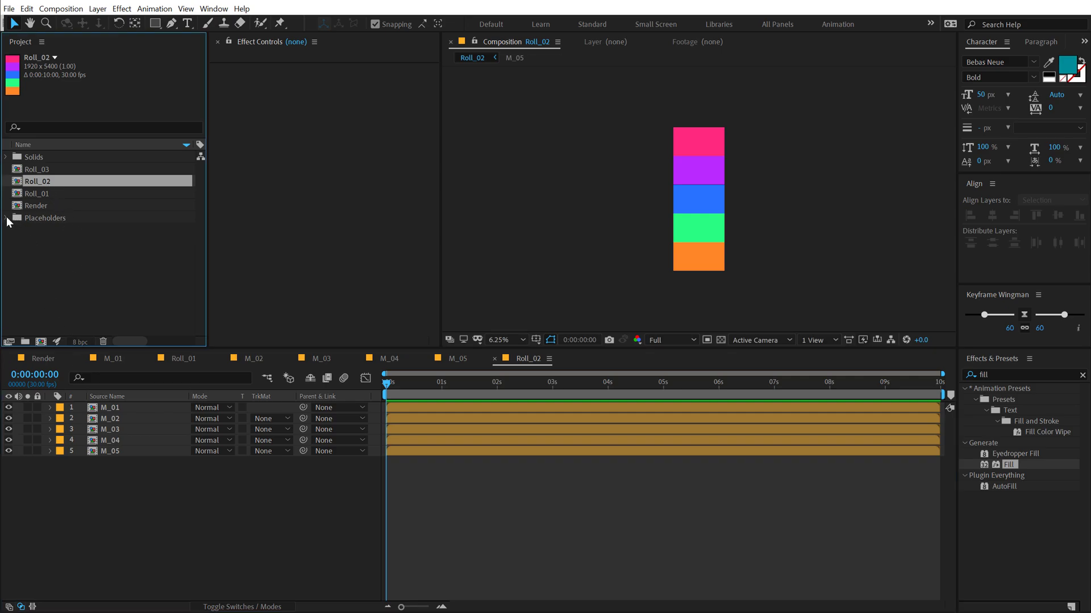
pyautogui.click(121, 407)
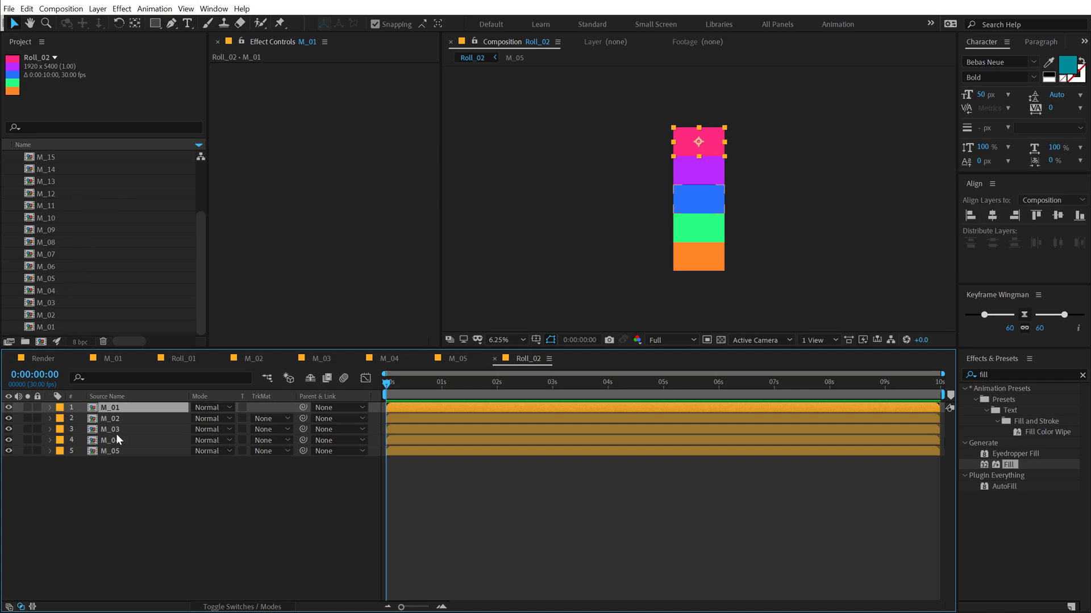
pyautogui.click(61, 267)
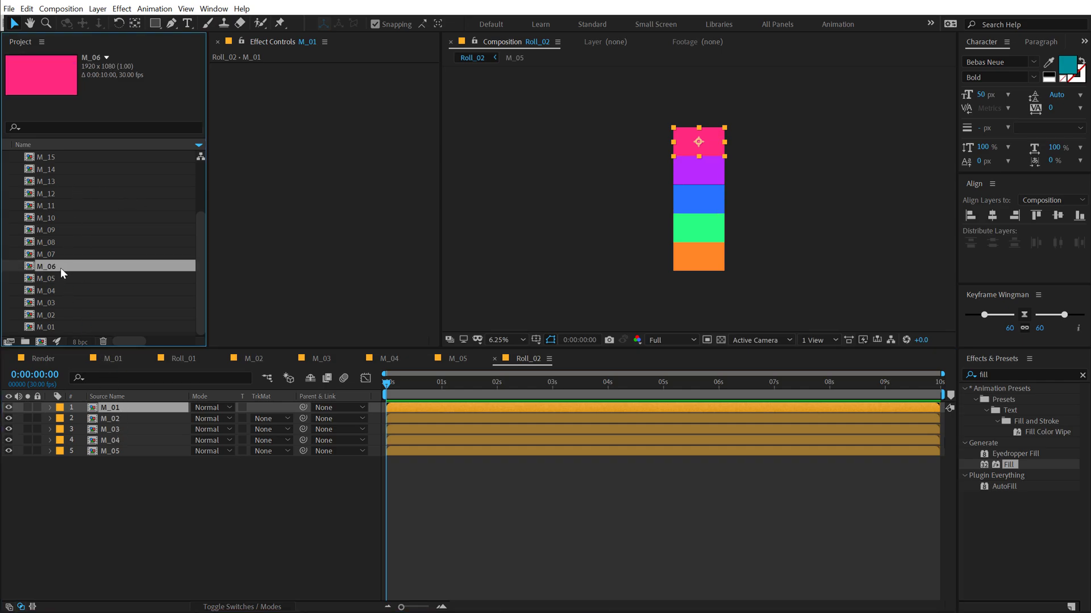
pyautogui.moveTo(57, 264); pyautogui.dragTo(120, 409)
pyautogui.click(110, 419)
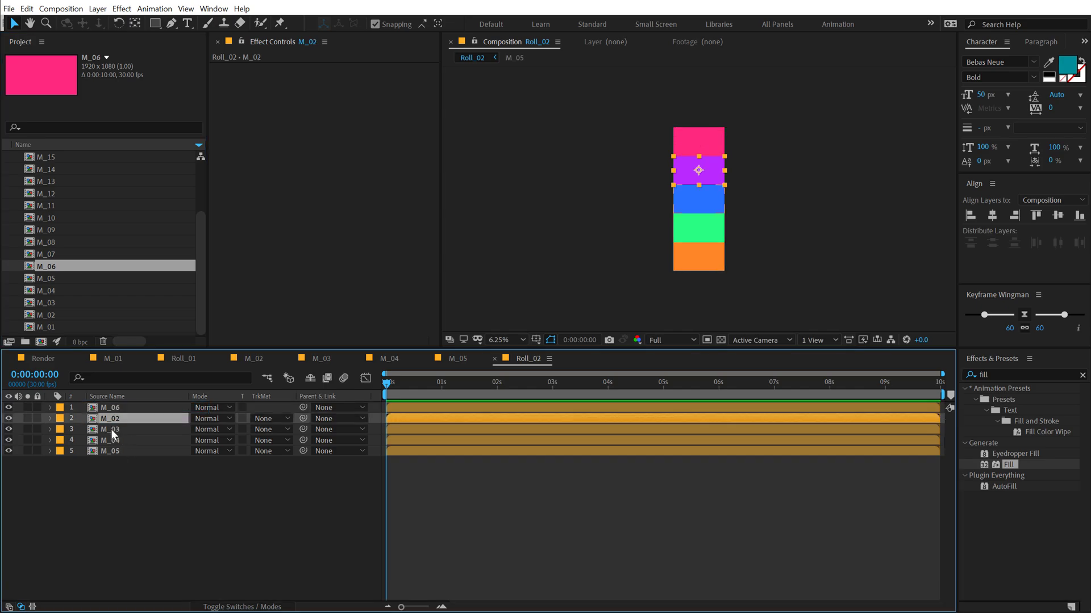
pyautogui.click(56, 251)
pyautogui.moveTo(56, 251); pyautogui.dragTo(111, 419)
pyautogui.click(122, 432)
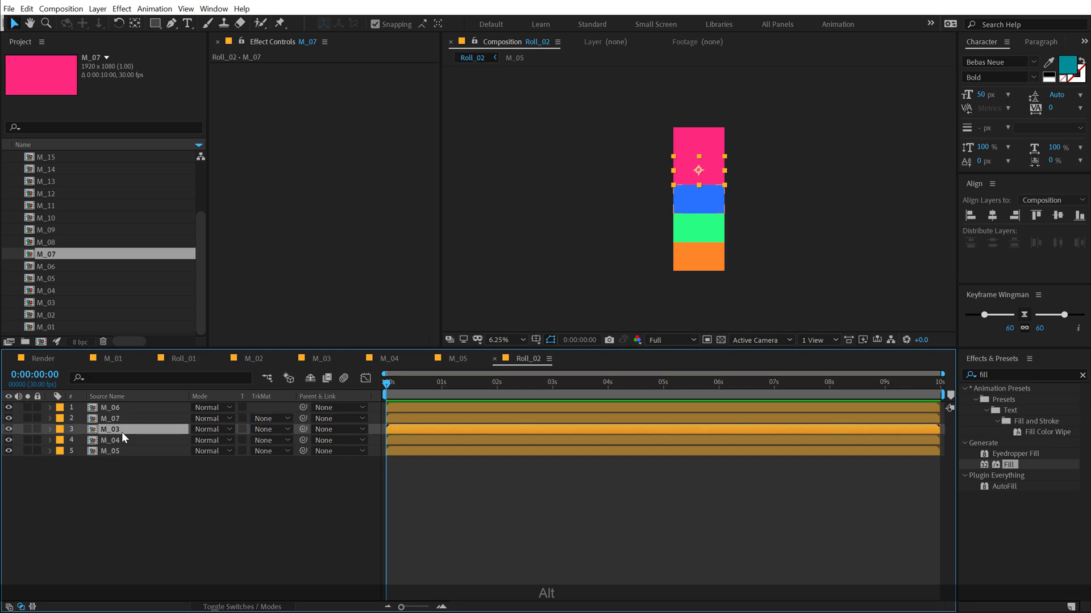
pyautogui.click(49, 244)
pyautogui.keyDown('ctrl'); pyautogui.click(47, 290); pyautogui.keyUp('ctrl')
pyautogui.keyDown('ctrl'); pyautogui.click(46, 303); pyautogui.keyUp('ctrl')
pyautogui.moveTo(46, 303); pyautogui.dragTo(94, 361)
pyautogui.moveTo(117, 430); pyautogui.dragTo(117, 431)
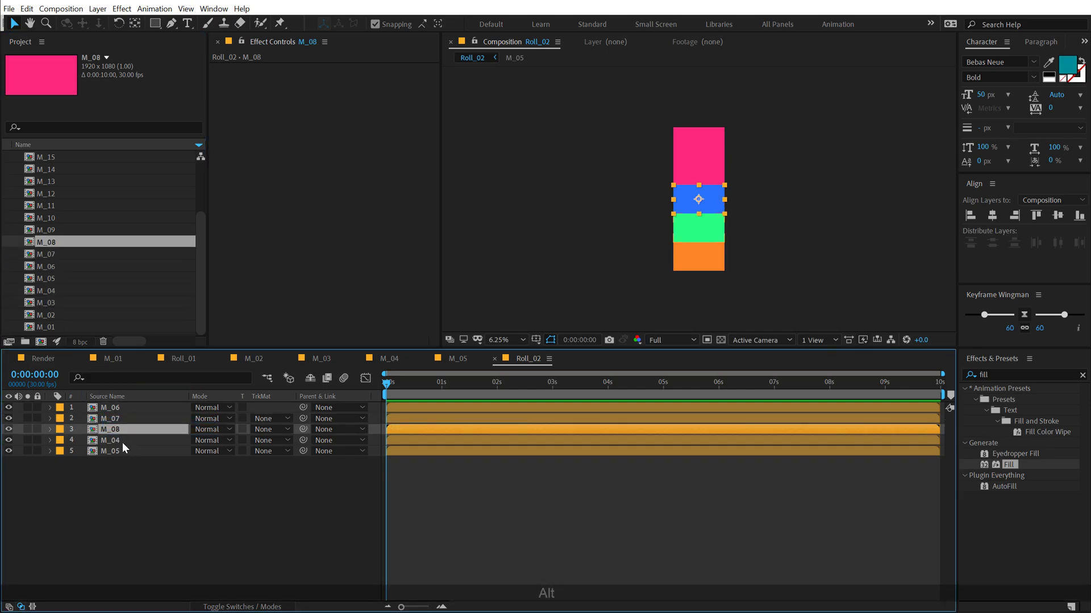
# Step: Replace layers M_04 and M_05 with placeholders M_09 and M_10
pyautogui.click(122, 442)
pyautogui.click(45, 229)
pyautogui.moveTo(45, 230); pyautogui.dragTo(122, 442)
pyautogui.click(120, 452)
pyautogui.click(46, 217)
pyautogui.moveTo(46, 217); pyautogui.dragTo(122, 452)
pyautogui.click(122, 478)
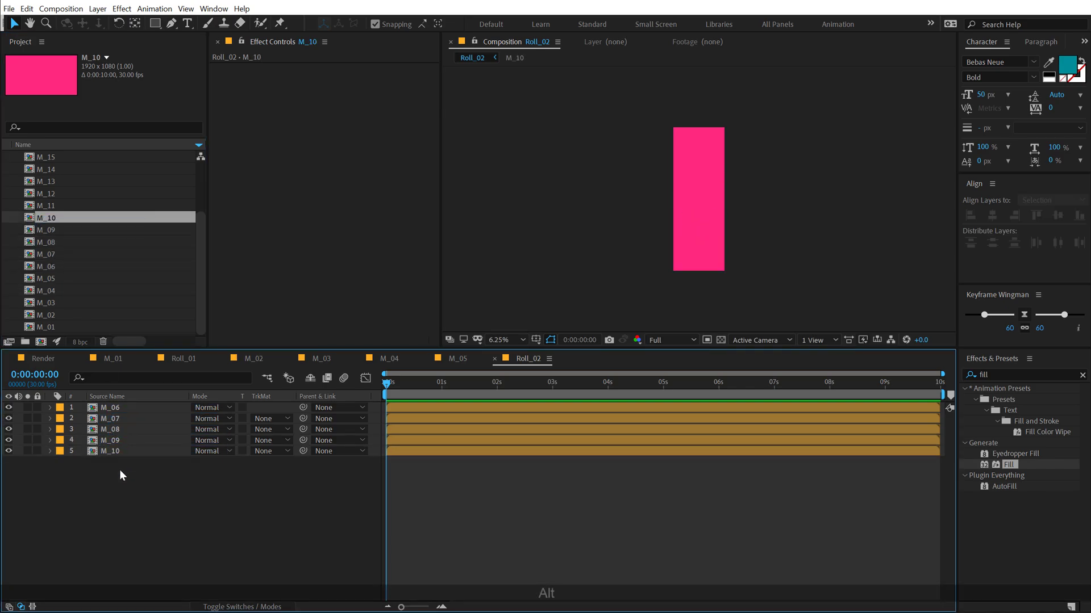
pyautogui.scroll(3, 74, 209)
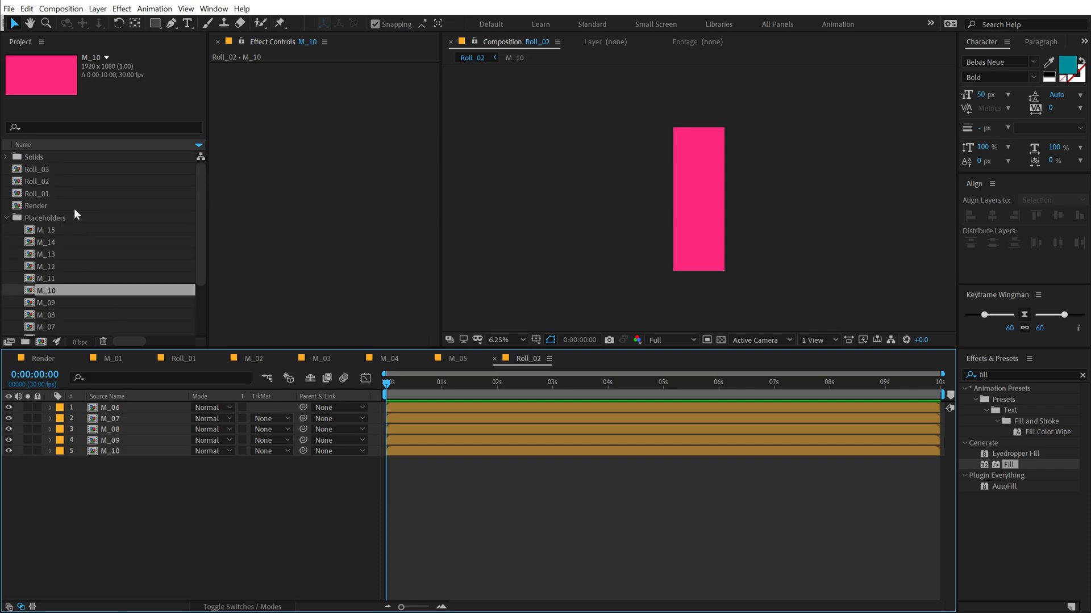
# Step: In Roll_03, swap layers M_01–M_05 for placeholders M_11–M_15
pyautogui.doubleClick(39, 168)
pyautogui.scroll(-3, 56, 212)
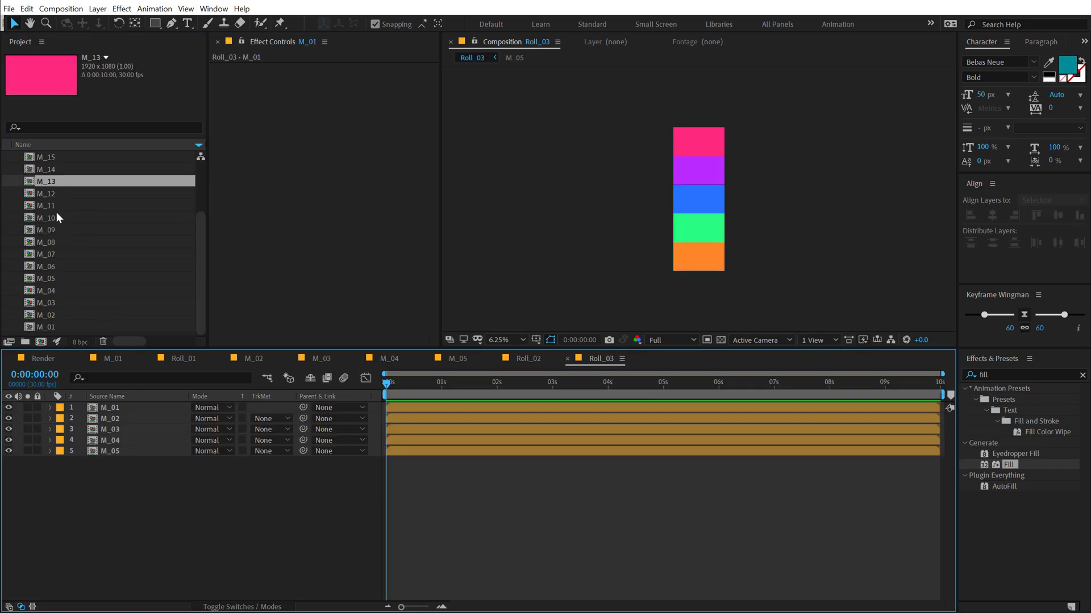
pyautogui.click(47, 205)
pyautogui.moveTo(49, 202); pyautogui.dragTo(115, 418)
pyautogui.moveTo(47, 181); pyautogui.dragTo(126, 441)
pyautogui.moveTo(45, 157); pyautogui.dragTo(119, 452)
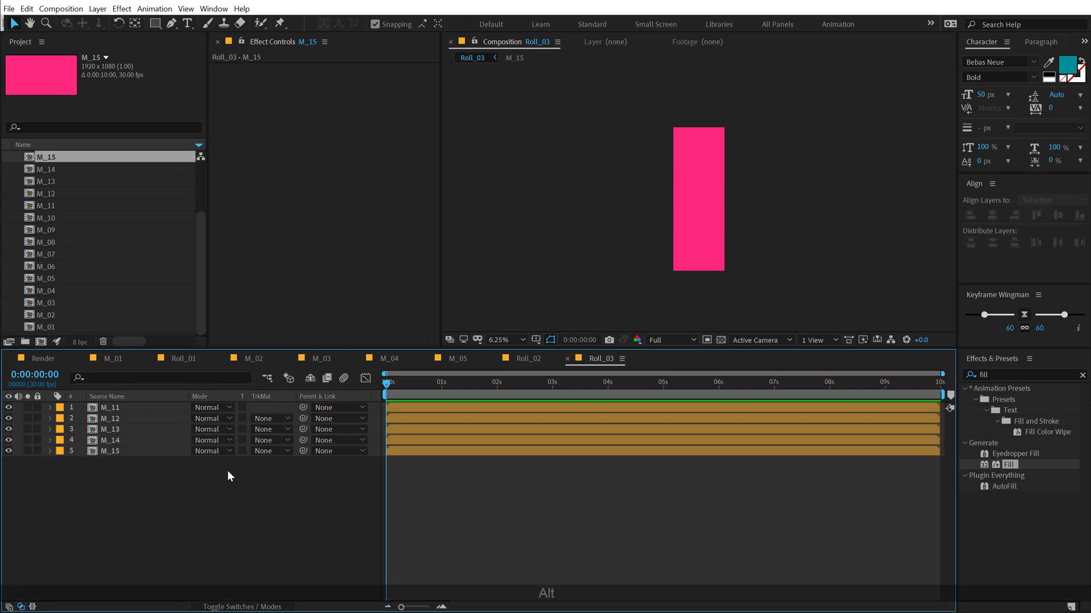
pyautogui.doubleClick(125, 410)
# Step: Recolour the M_11 solid, then make M_12 red-orange and M_13 green
pyautogui.click(168, 406)
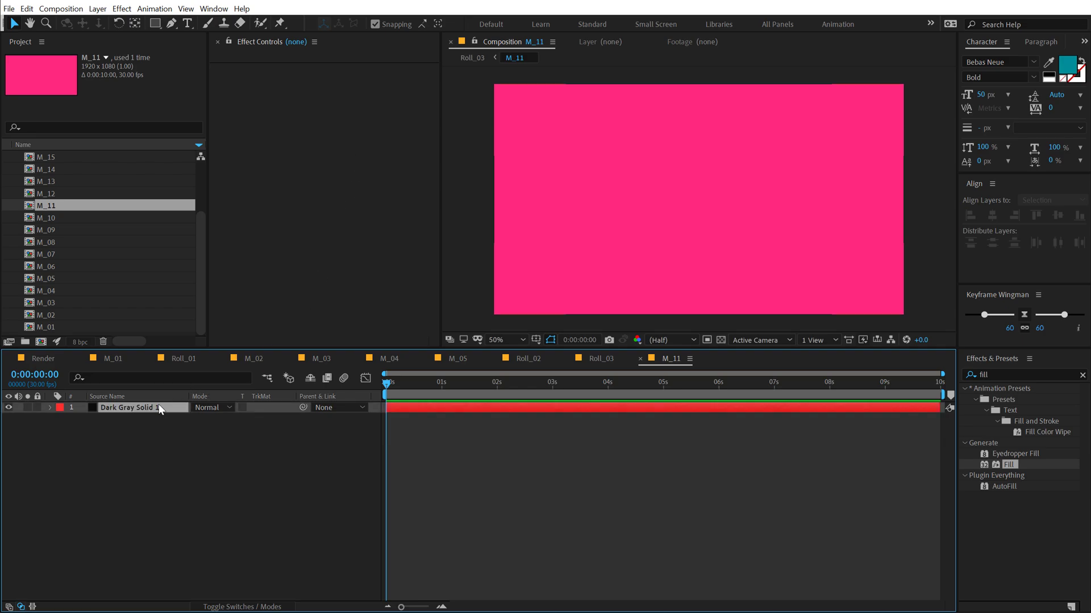
pyautogui.click(341, 101)
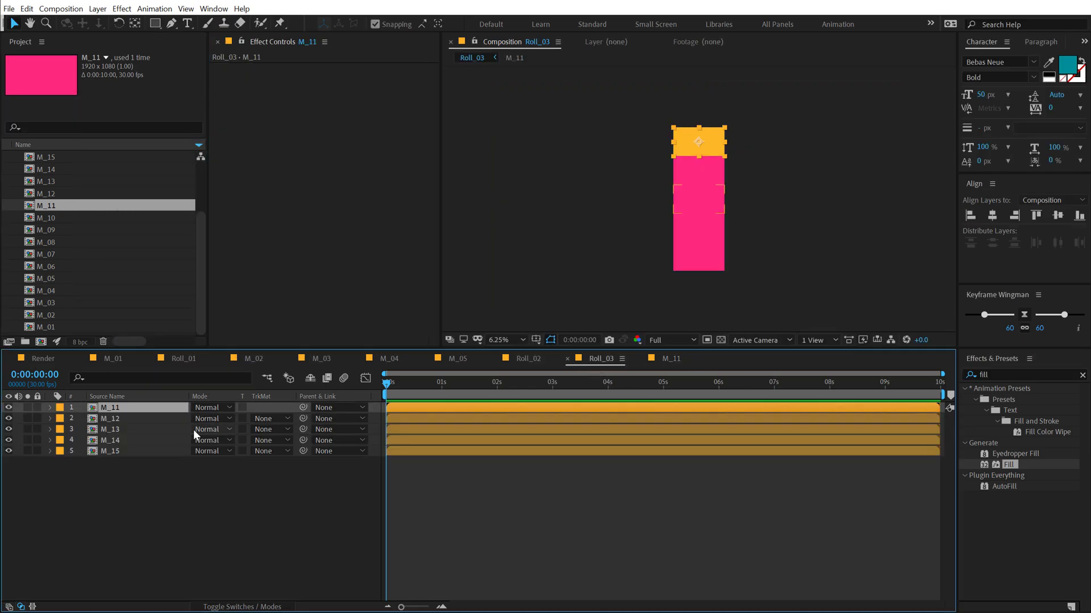
pyautogui.doubleClick(170, 420)
pyautogui.click(137, 406)
pyautogui.click(341, 101)
pyautogui.click(370, 122)
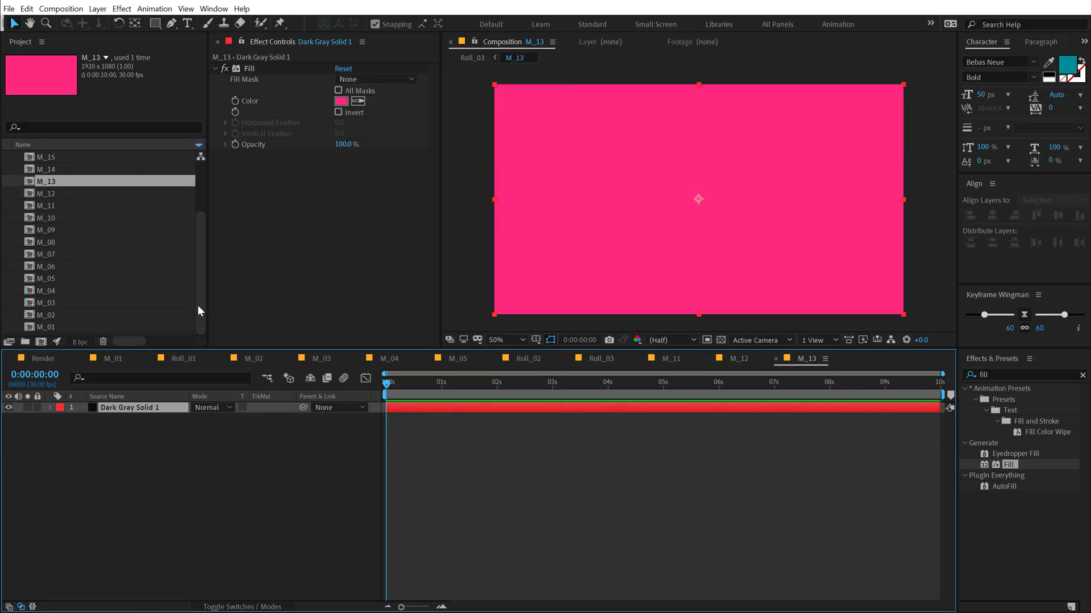
pyautogui.click(341, 101)
pyautogui.click(370, 123)
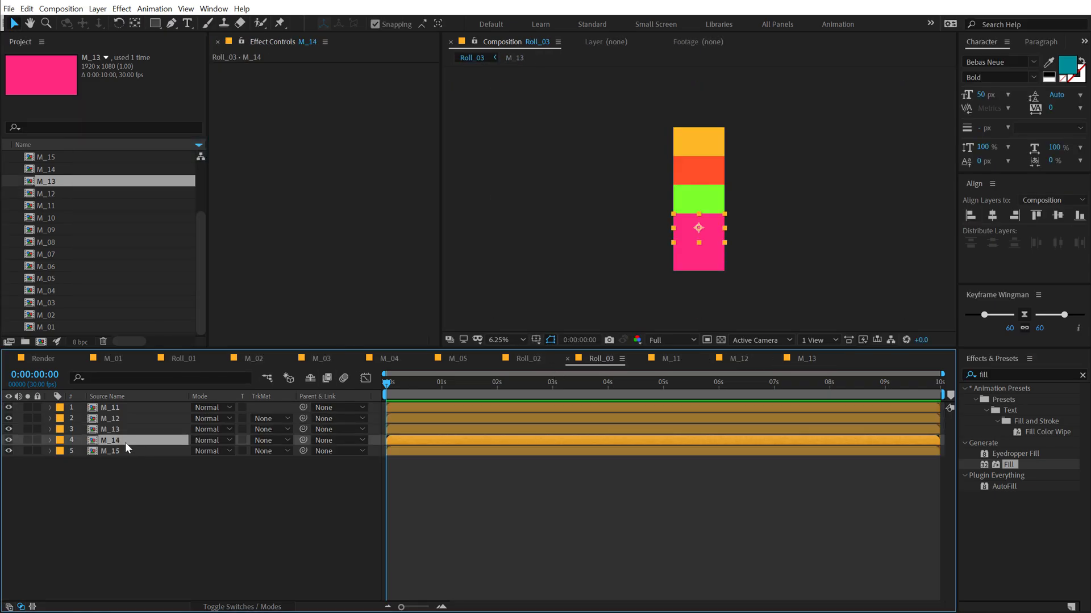
# Step: Give the M_14 solid a blue fill and the M_15 solid a purple fill
pyautogui.doubleClick(136, 441)
pyautogui.click(341, 101)
pyautogui.click(190, 165)
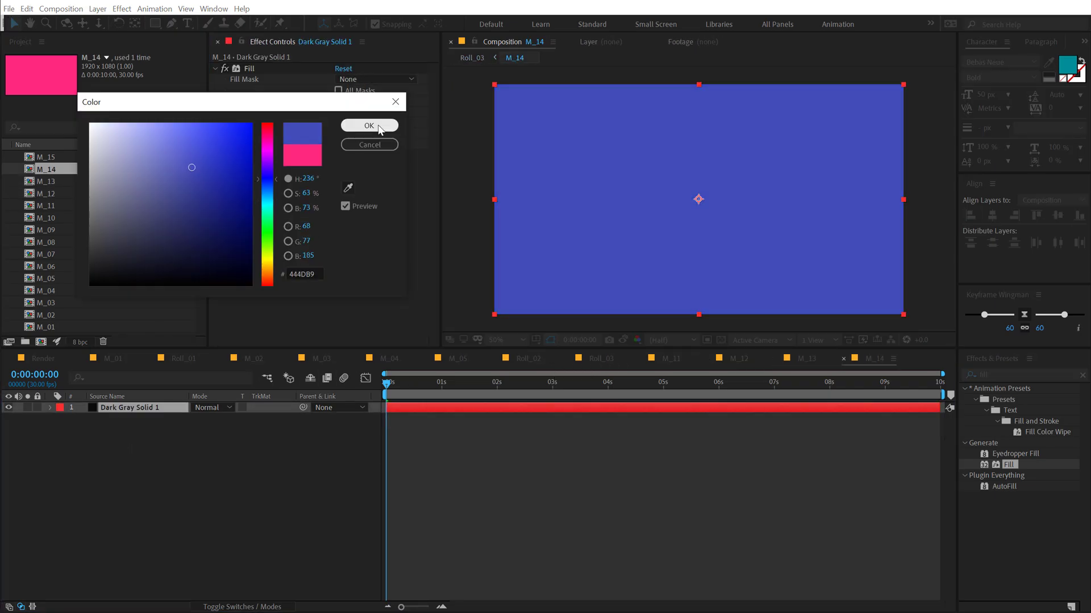
pyautogui.click(370, 124)
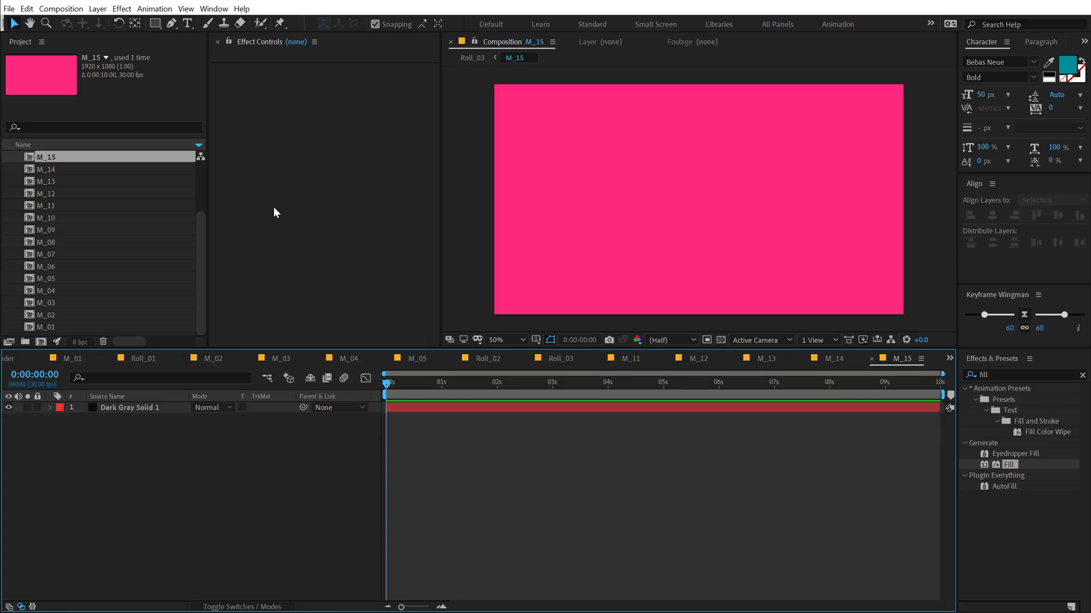
pyautogui.click(123, 407)
pyautogui.doubleClick(1008, 465)
pyautogui.click(341, 101)
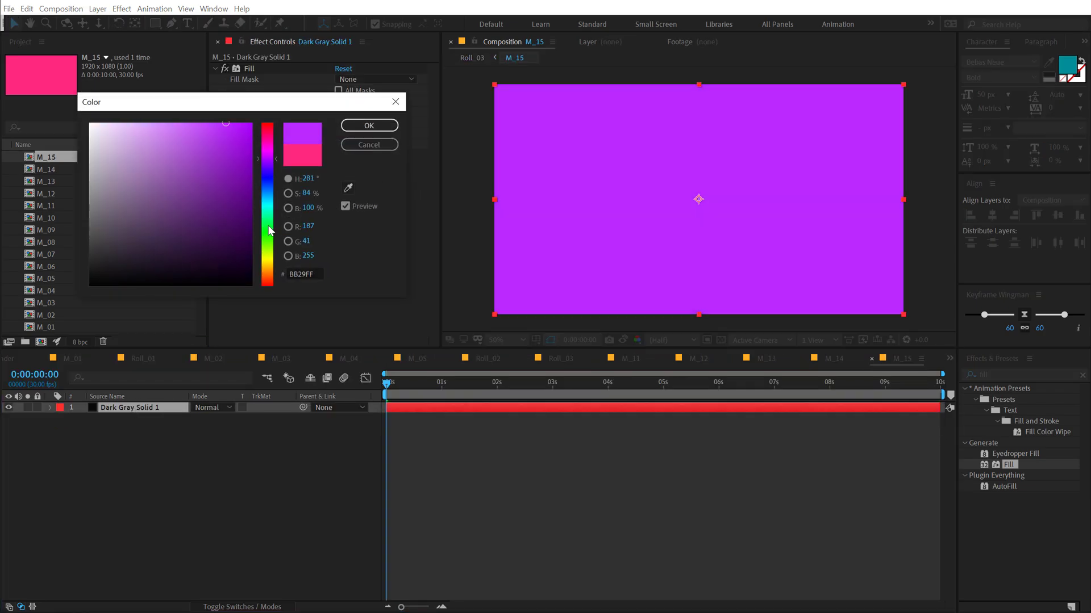
pyautogui.click(187, 165)
pyautogui.click(370, 123)
pyautogui.click(567, 358)
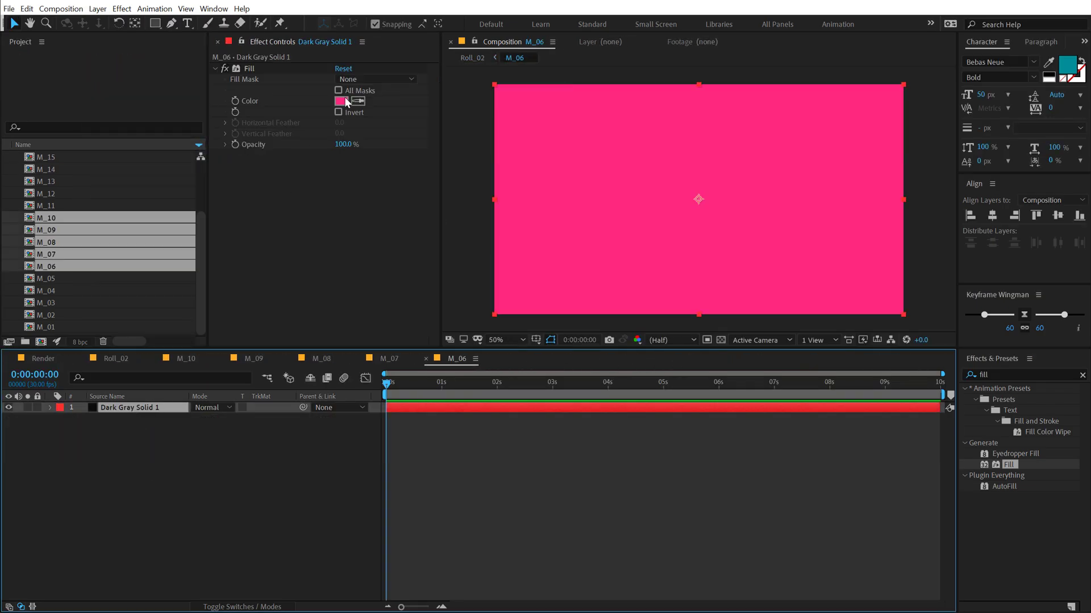
# Step: Recolour the M_06–M_10 solids red, magenta, blue, cyan and orange
pyautogui.click(341, 101)
pyautogui.click(370, 123)
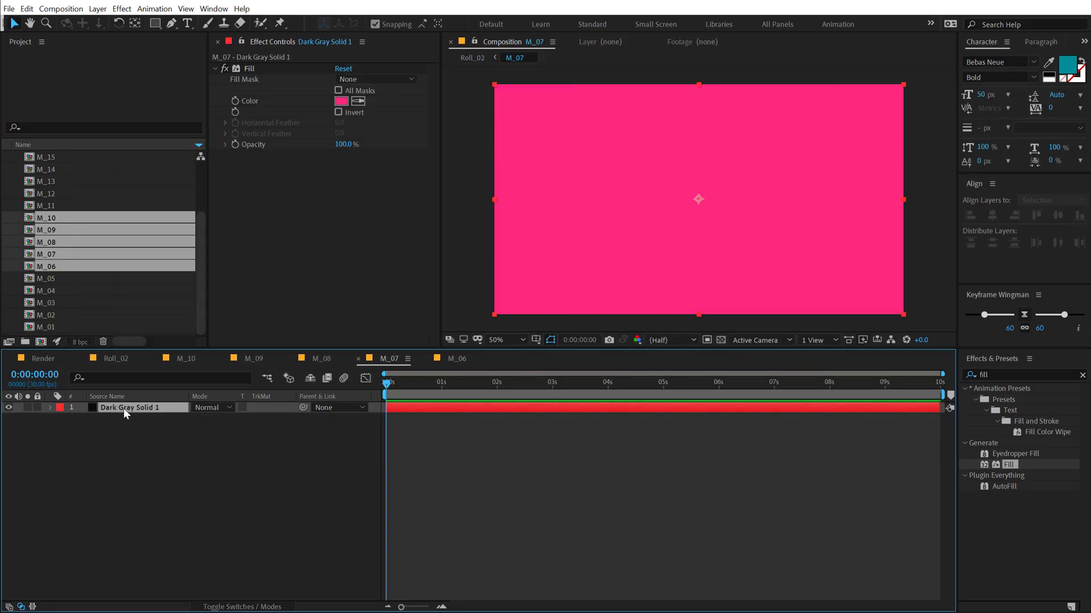
pyautogui.click(341, 101)
pyautogui.click(370, 123)
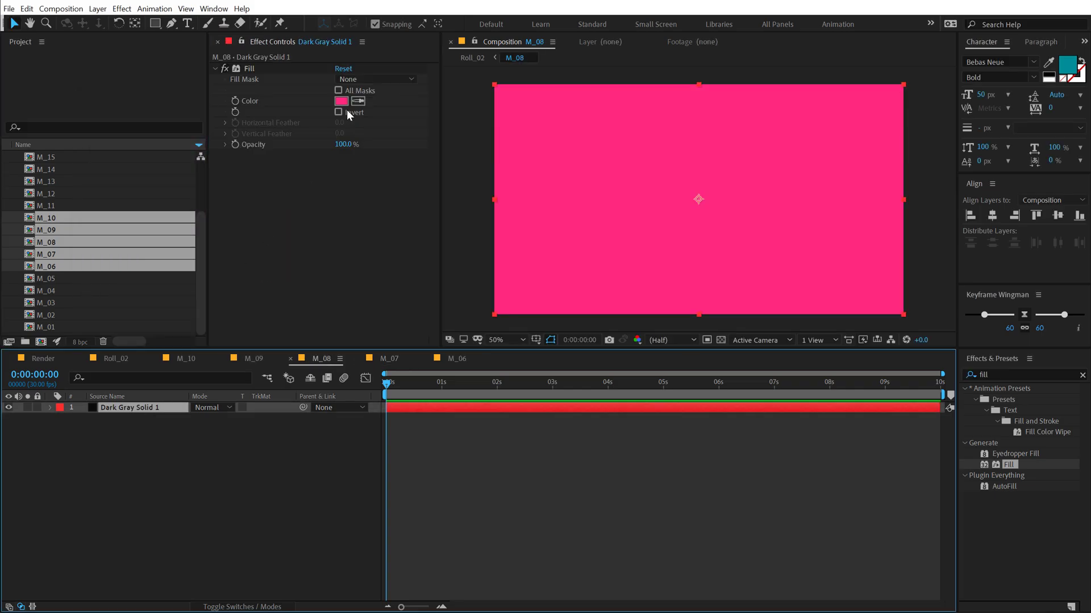
pyautogui.click(340, 101)
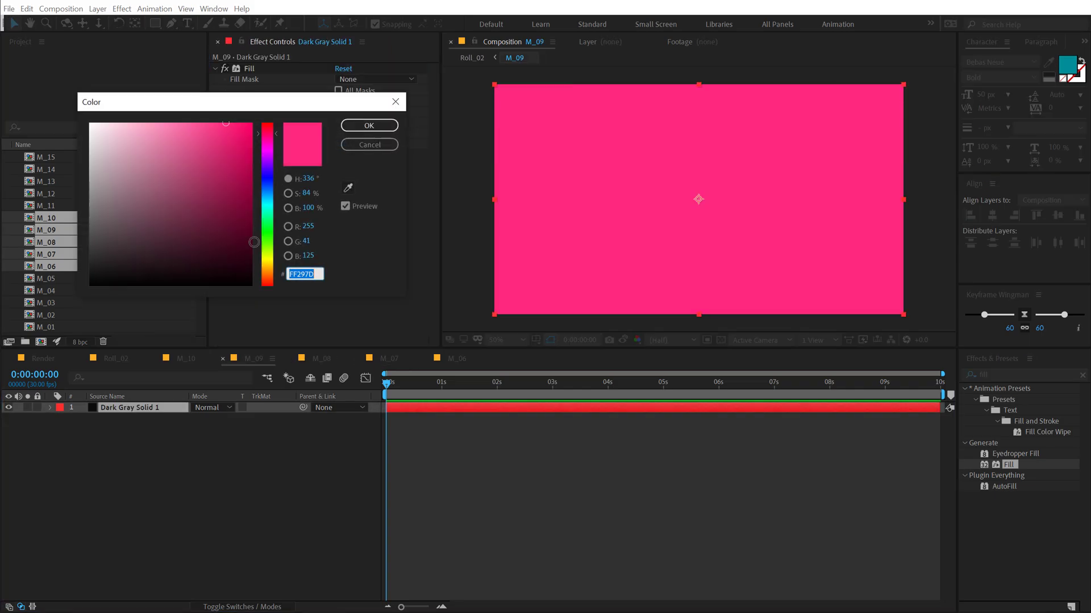
pyautogui.click(267, 210)
pyautogui.click(369, 125)
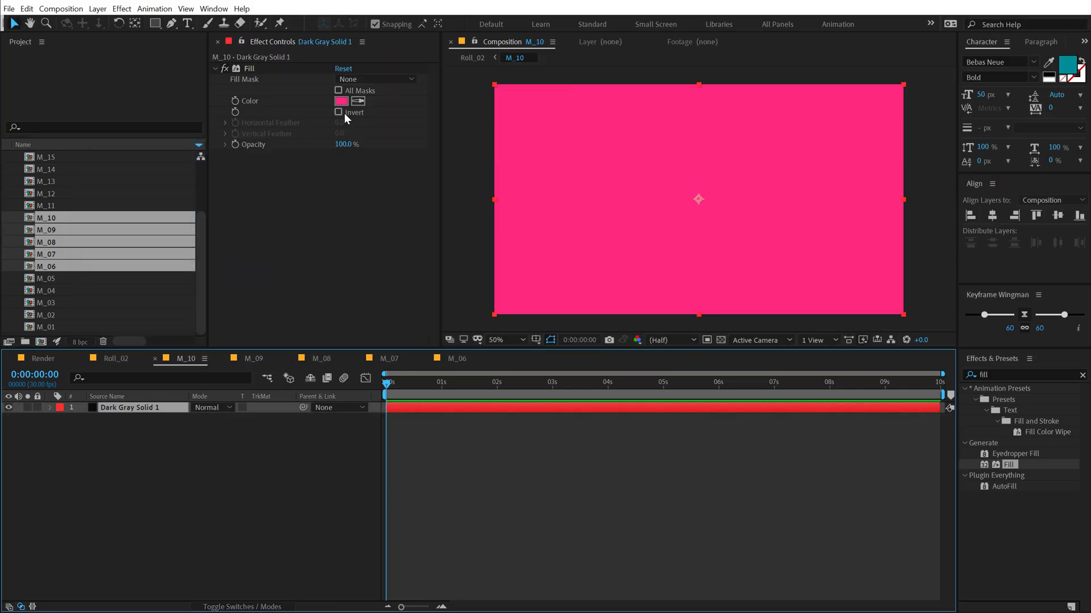
pyautogui.click(340, 101)
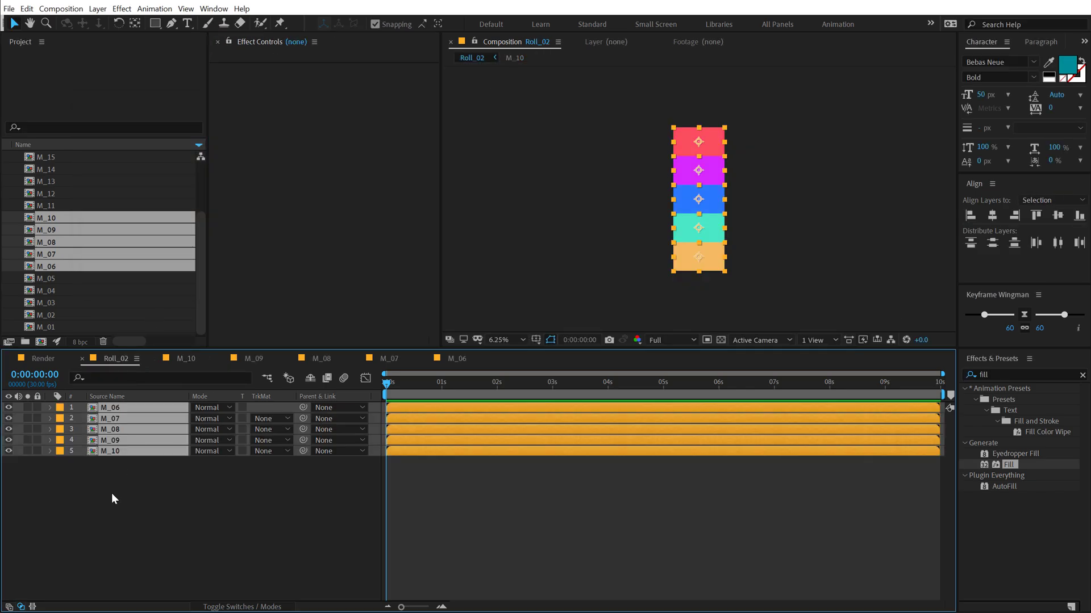
# Step: Deselect Roll_02's layers and switch to the empty Render composition
pyautogui.click(111, 493)
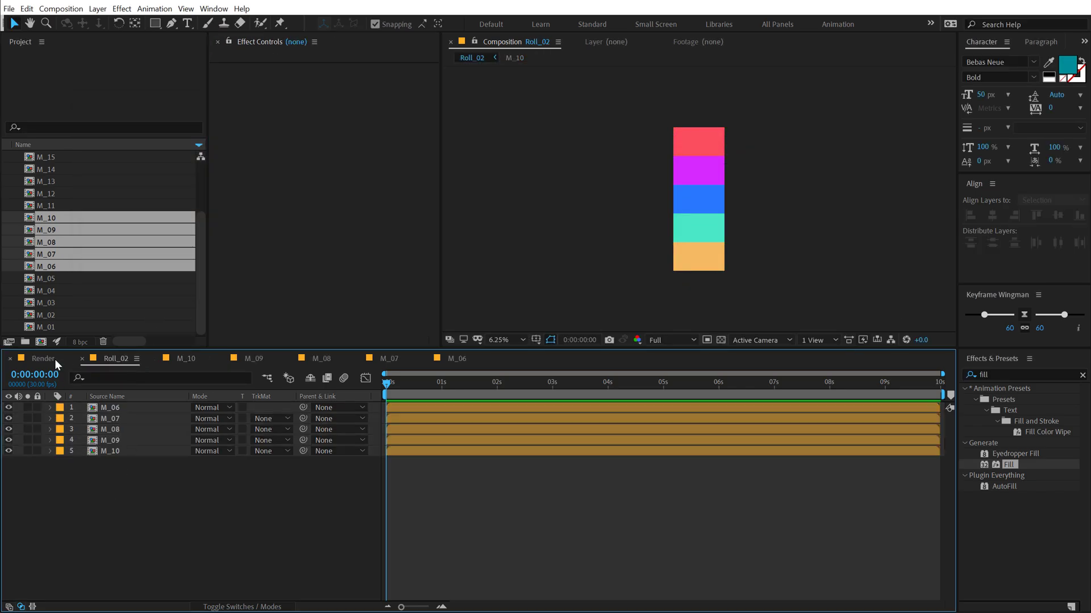
pyautogui.click(51, 358)
pyautogui.scroll(3, 80, 230)
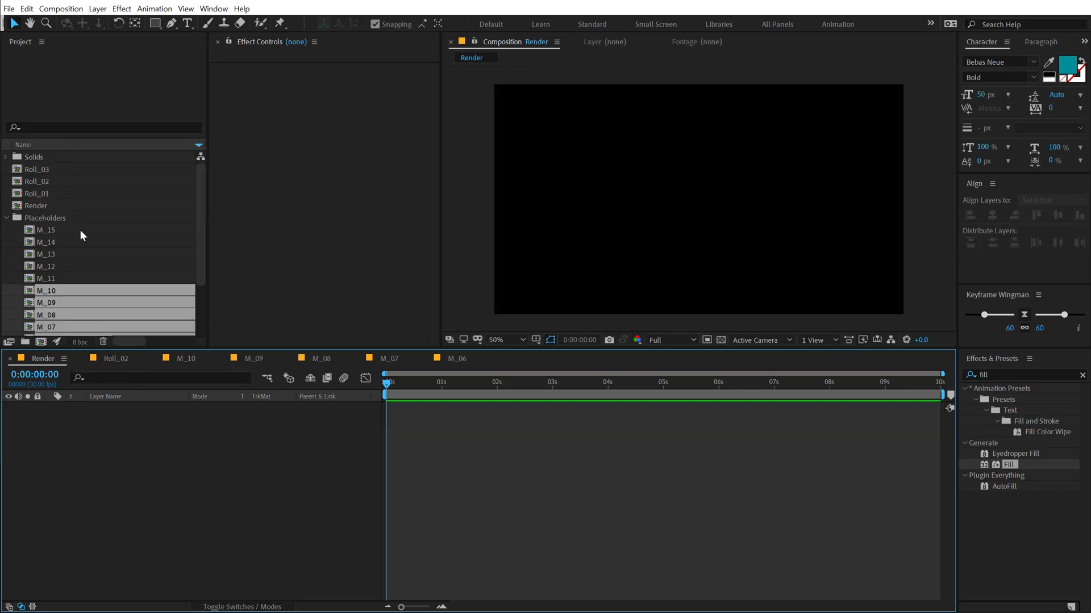
# Step: Add the Roll_03, Roll_02 and Roll_01 compositions as layers in Render
pyautogui.click(7, 218)
pyautogui.click(52, 170)
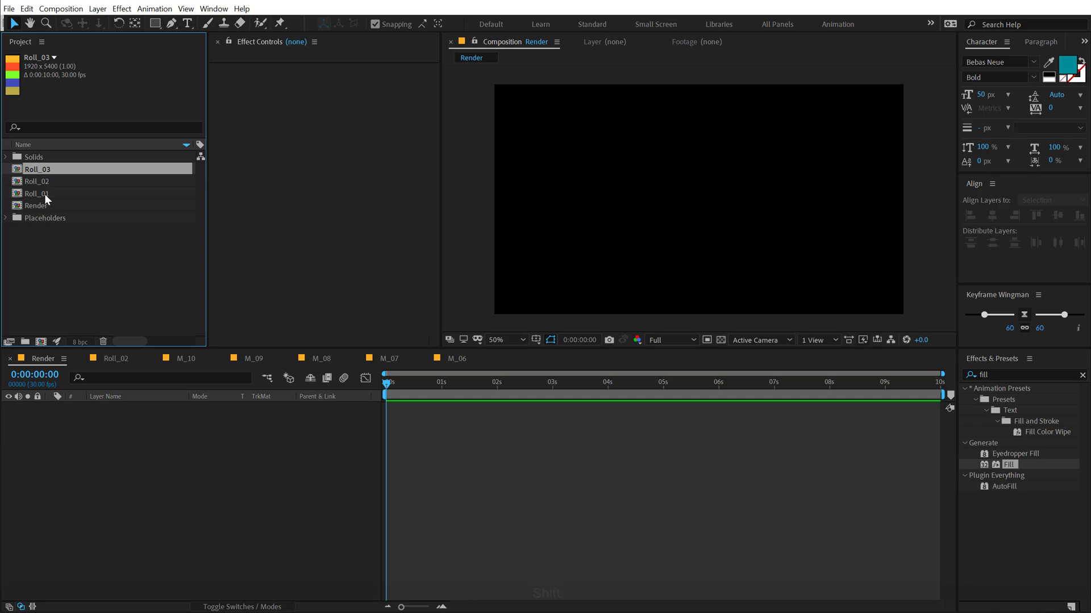
pyautogui.keyDown('shift'); pyautogui.click(44, 193); pyautogui.keyUp('shift')
pyautogui.moveTo(42, 175); pyautogui.dragTo(88, 461)
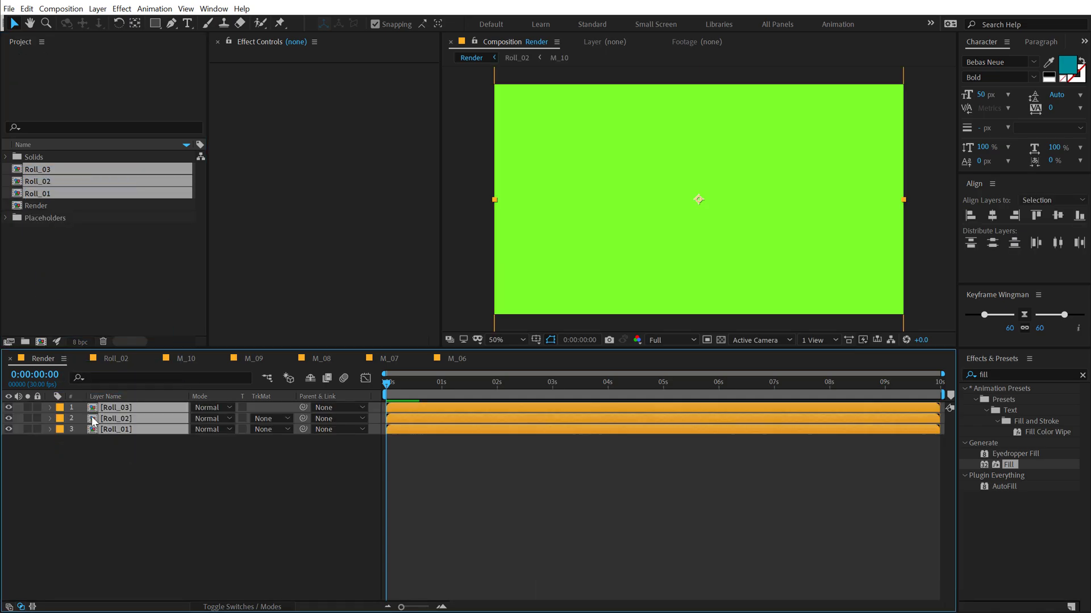
# Step: Close the Roll_02 and placeholder timelines, leaving Render's layers deselected
pyautogui.click(82, 359)
pyautogui.click(82, 359)
pyautogui.click(82, 359)
pyautogui.click(82, 359)
pyautogui.click(82, 359)
pyautogui.click(149, 503)
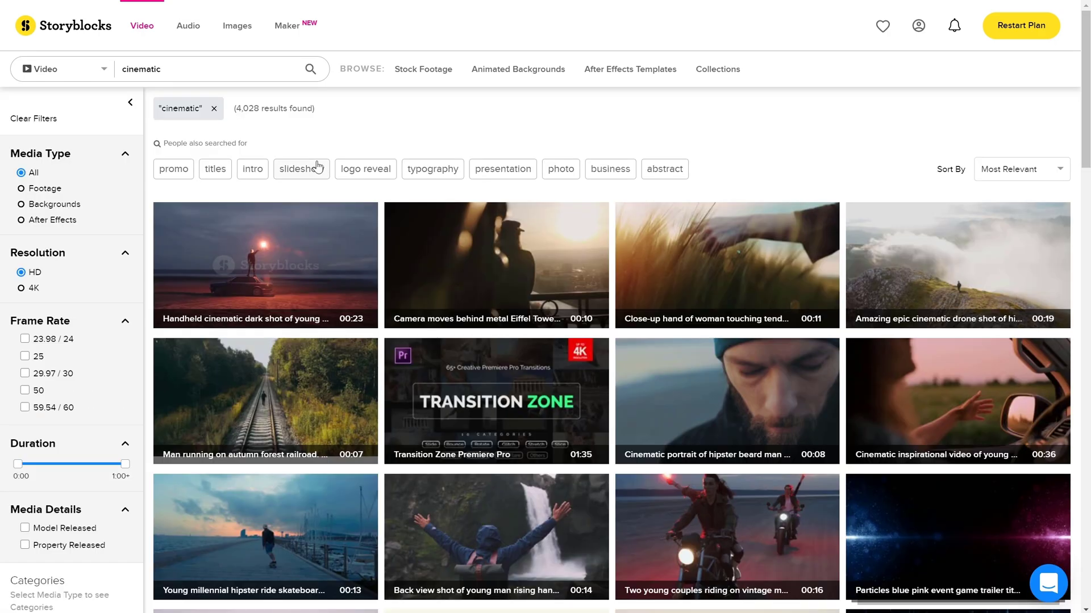
# Step: Check the first clip's download formats, then bring the second title clip into the Maker preview
pyautogui.moveTo(324, 251)
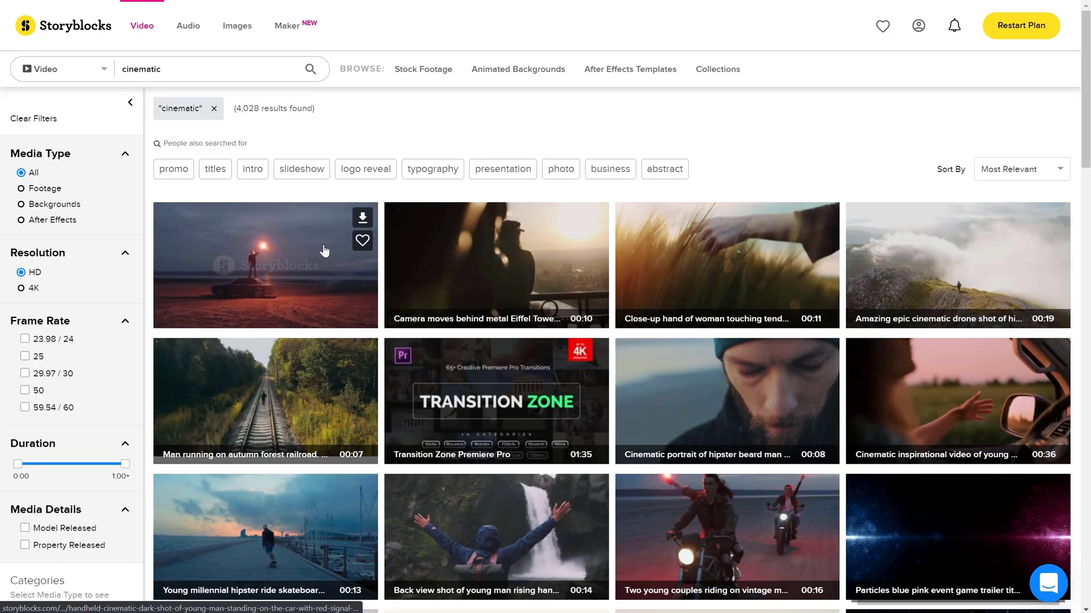
pyautogui.click(363, 219)
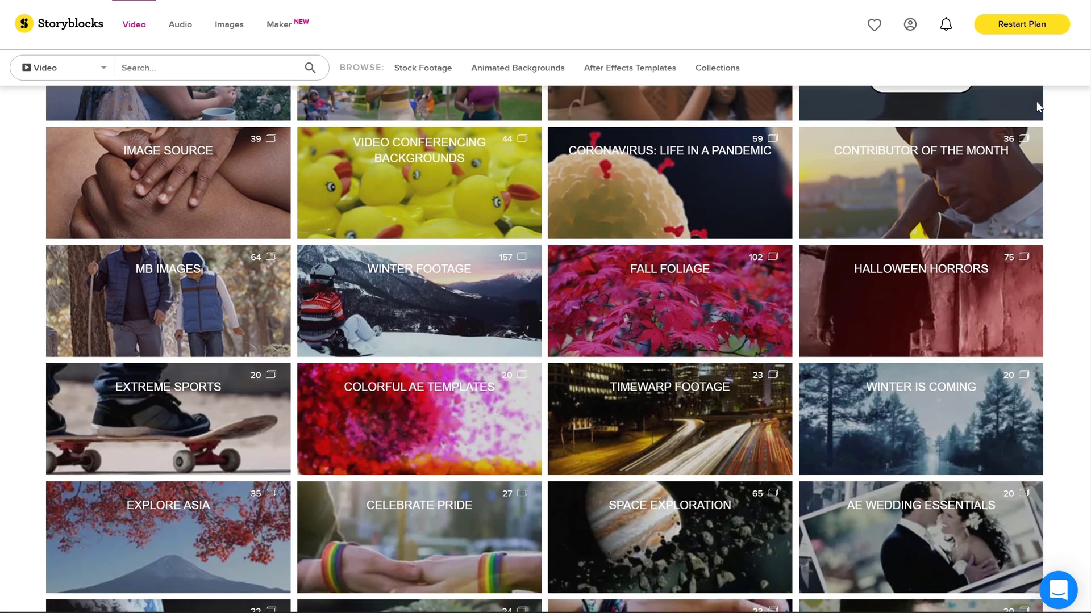
pyautogui.scroll(-3, 1036, 106)
pyautogui.scroll(-3, 1036, 101)
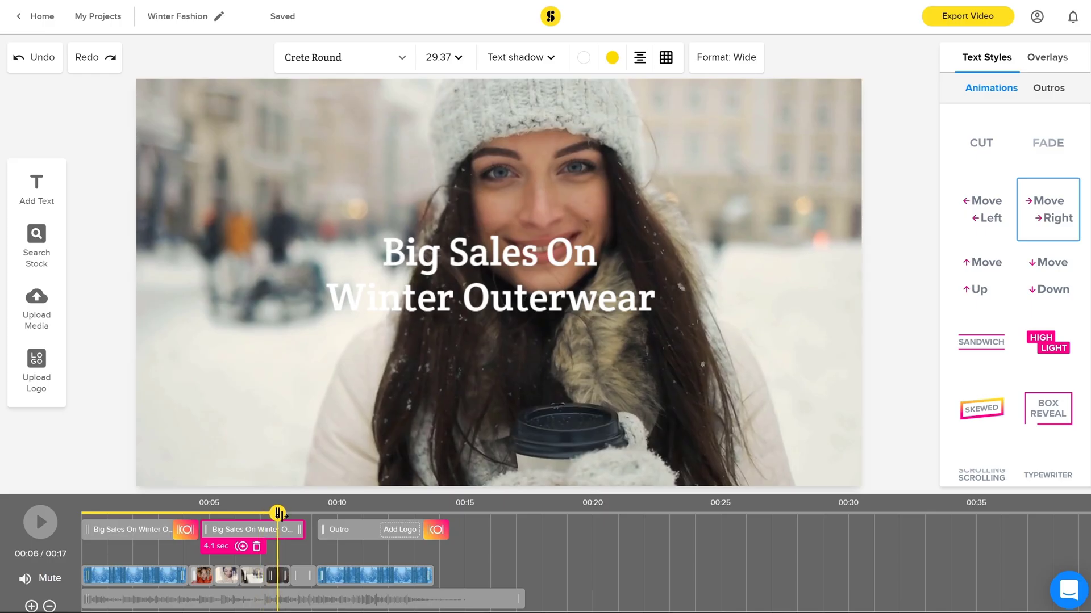
pyautogui.moveTo(278, 515); pyautogui.dragTo(285, 515)
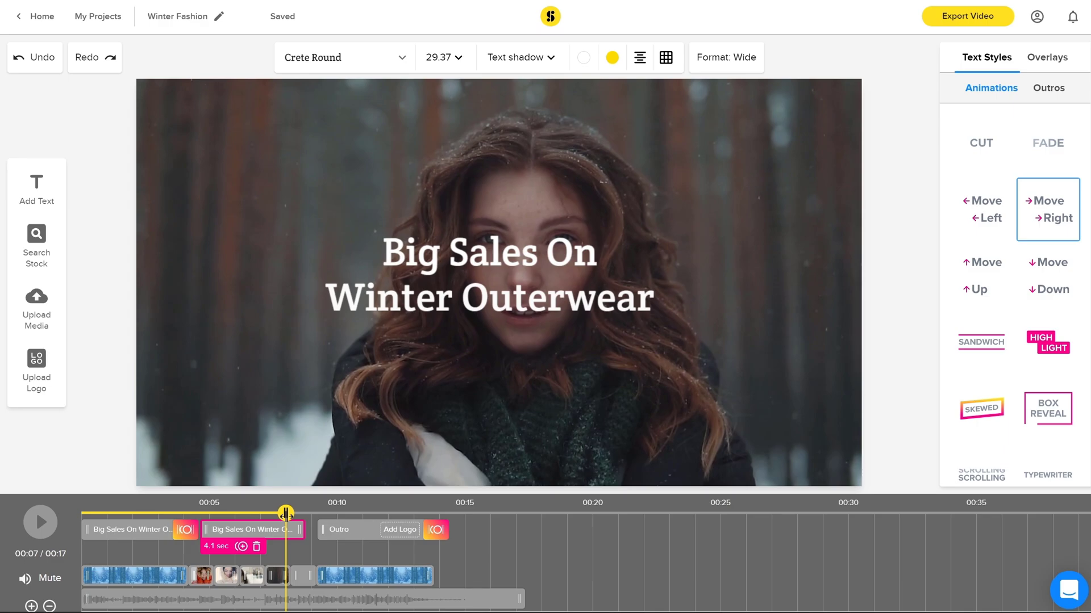
# Step: Replace 'Winter Outerwear' with 'New Collection' in the second title, then select Roll_02 in After Effects
pyautogui.click(272, 530)
pyautogui.hotkey('shift', 'Home')
pyautogui.write('N')
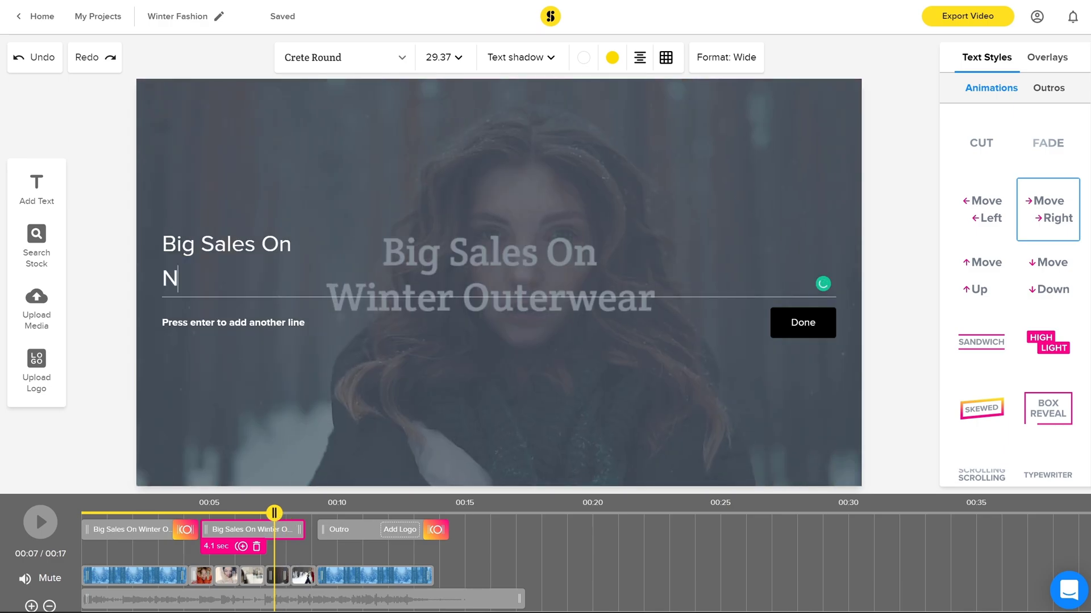
pyautogui.write('ew Collection')
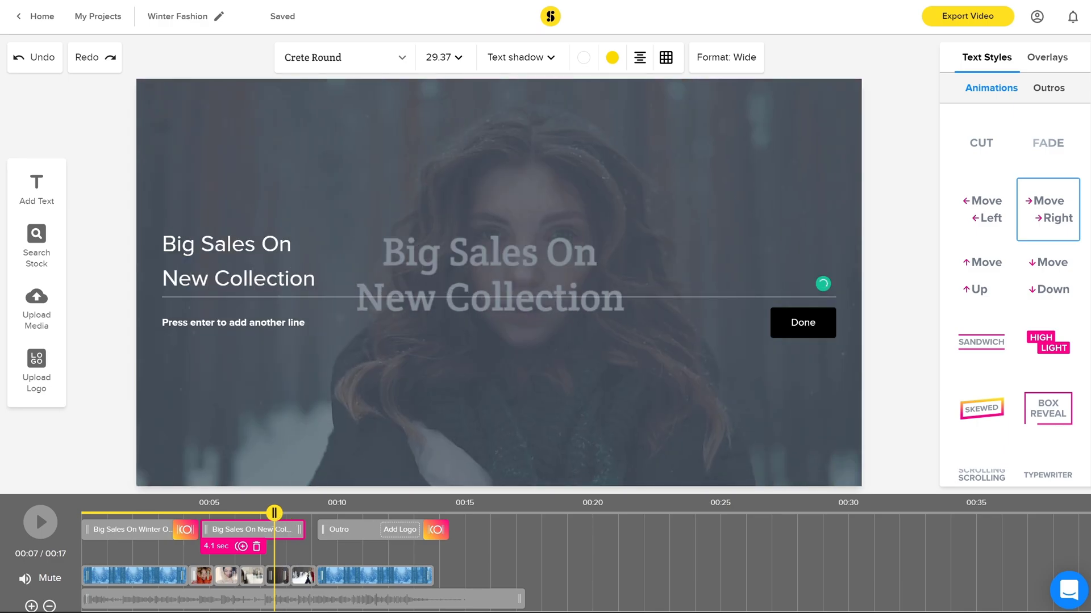
pyautogui.click(803, 322)
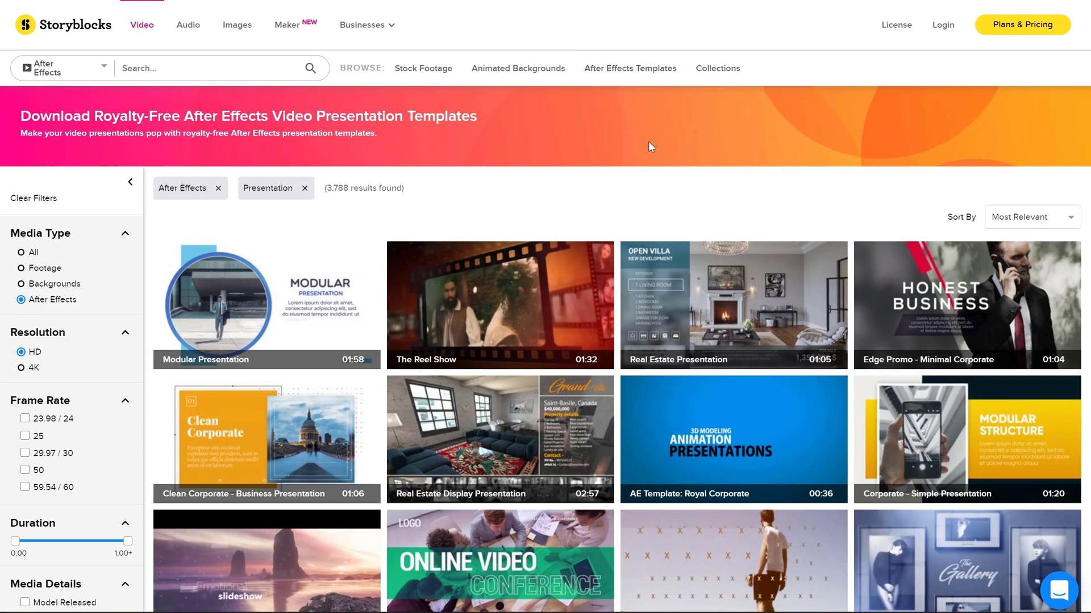
pyautogui.scroll(-5, 647, 142)
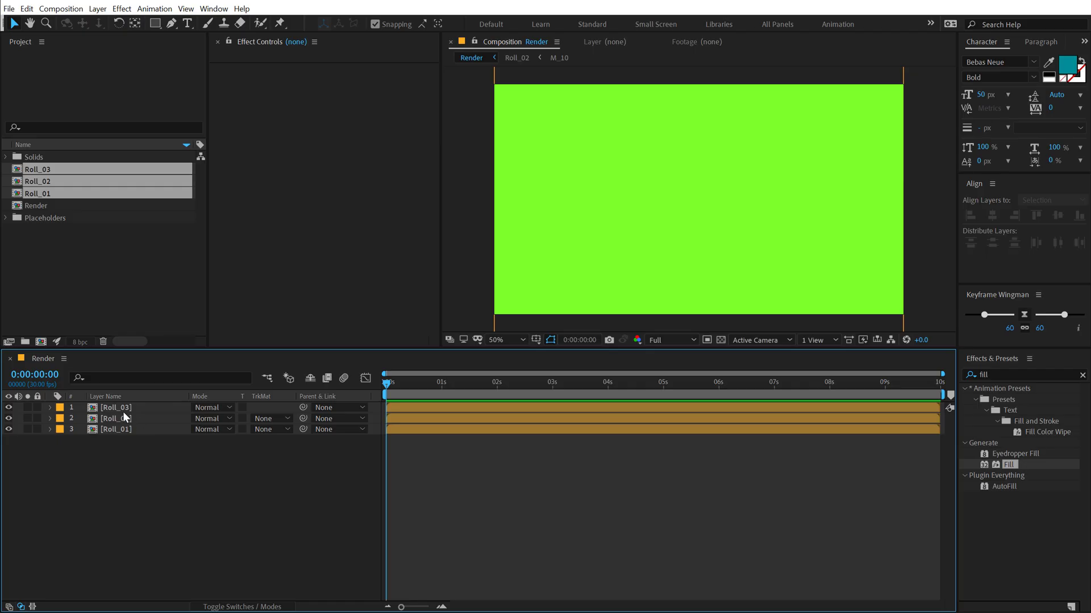
pyautogui.click(124, 417)
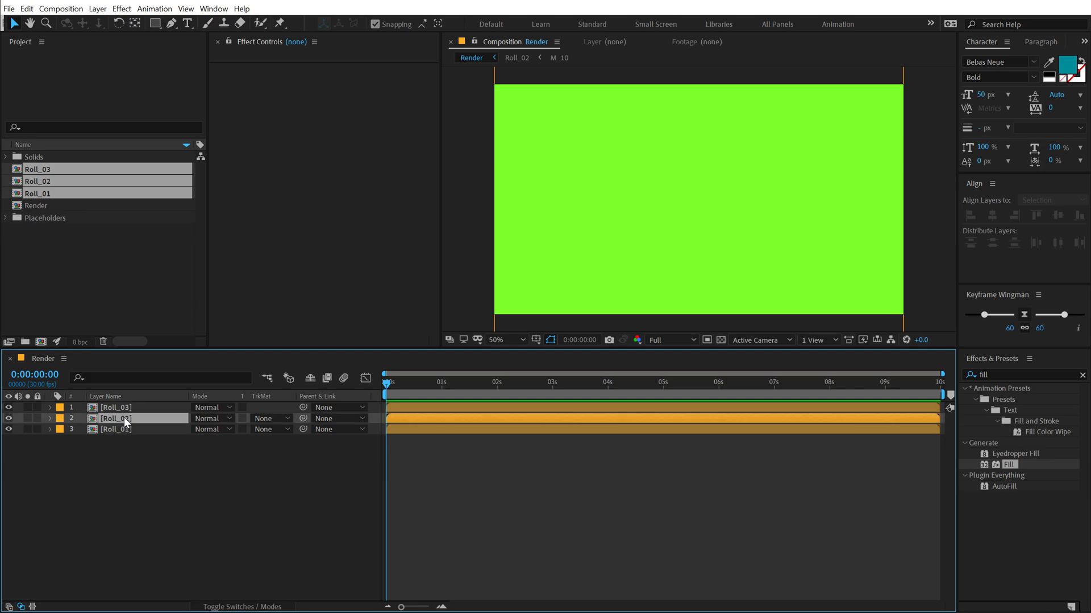
# Step: Reorder Render's layers to Roll_01, Roll_02, Roll_03 and give Roll_01 a red label
pyautogui.hotkey('ctrl', '[')
pyautogui.click(130, 407)
pyautogui.hotkey('ctrl', 'shift', '[')
pyautogui.click(125, 407)
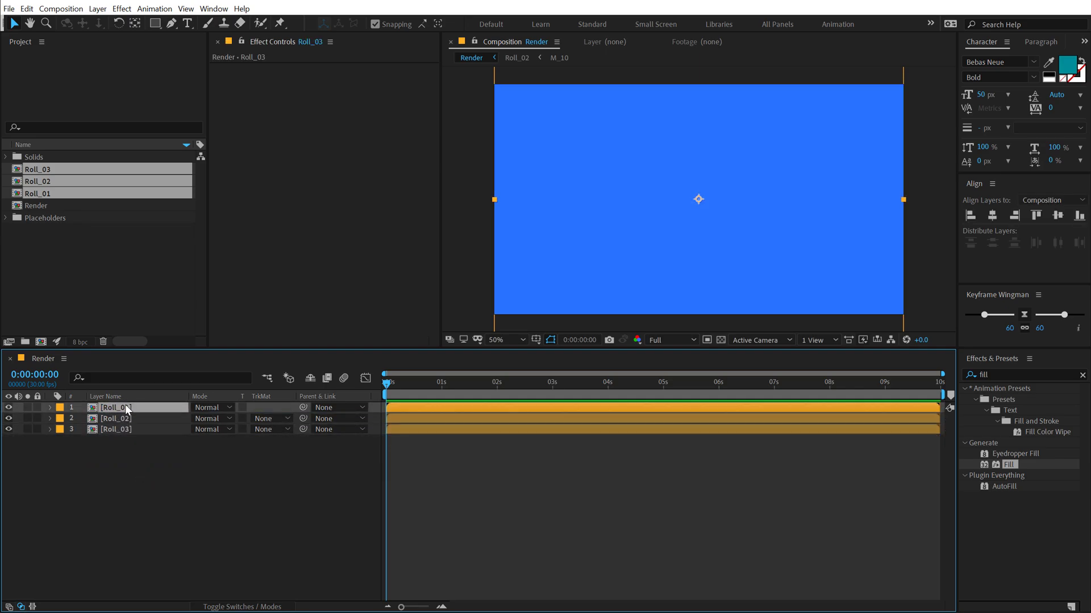
pyautogui.click(58, 409)
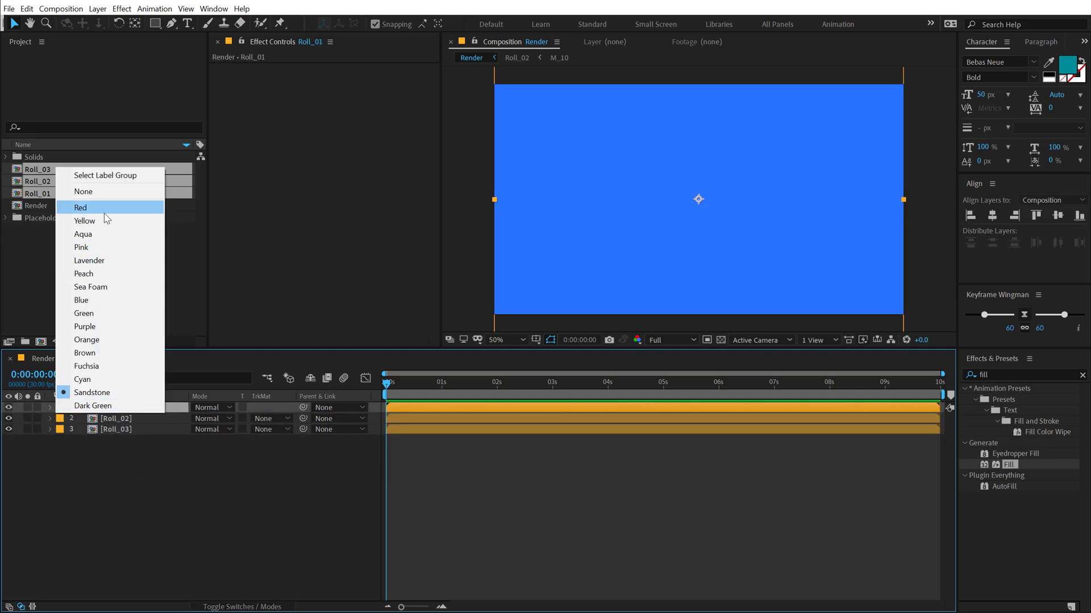
pyautogui.click(85, 208)
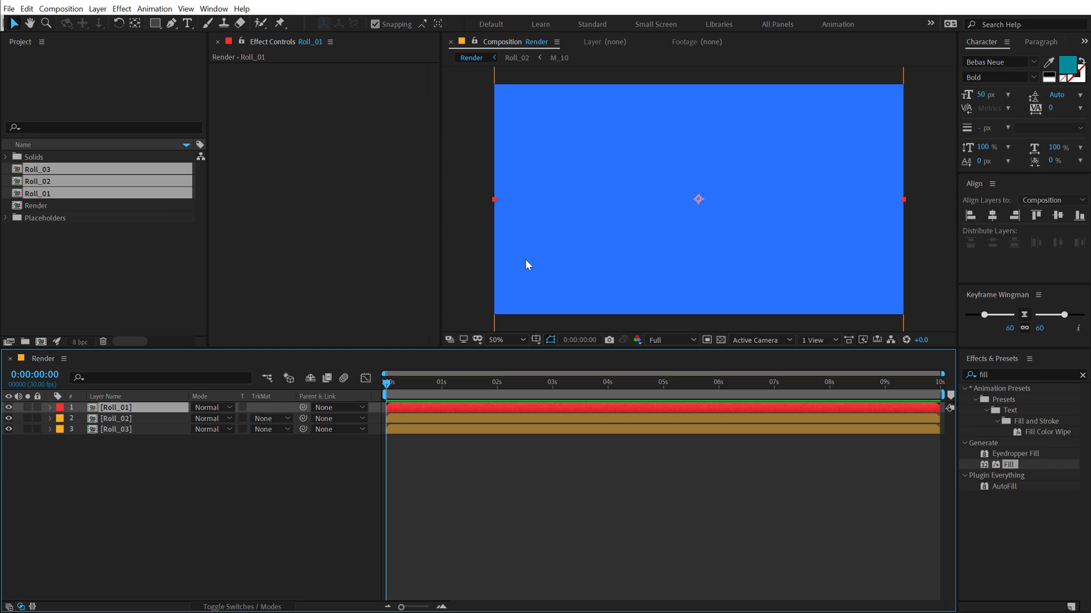
# Step: Zoom and pan the comp view over the purple placeholder with safe-area guides shown
pyautogui.press(',')
pyautogui.press(',')
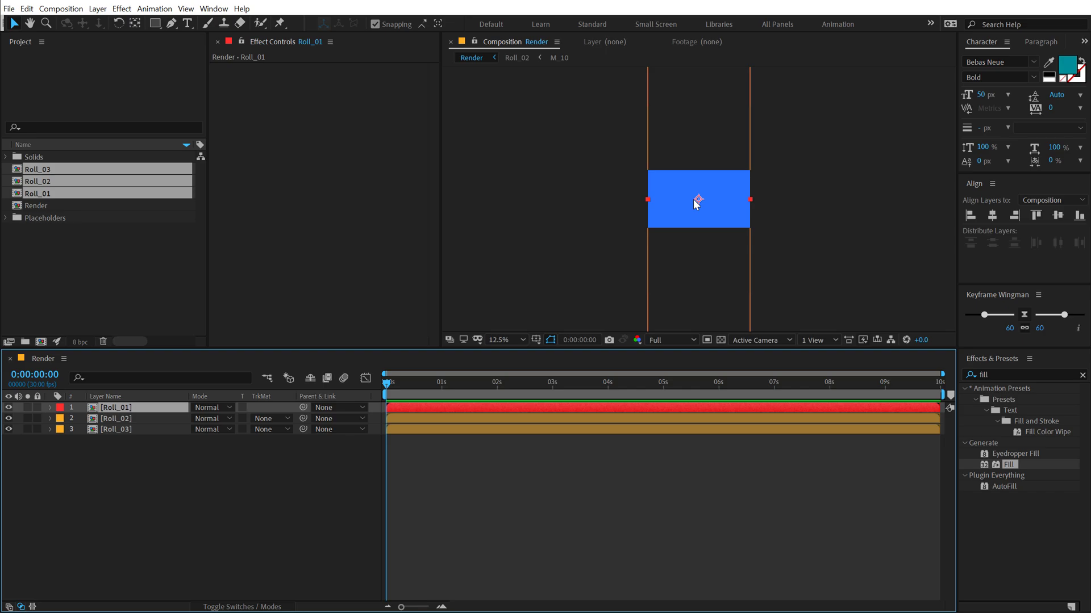
pyautogui.hotkey('ctrl', 'shift', 'z')
pyautogui.scroll(1, 696, 203)
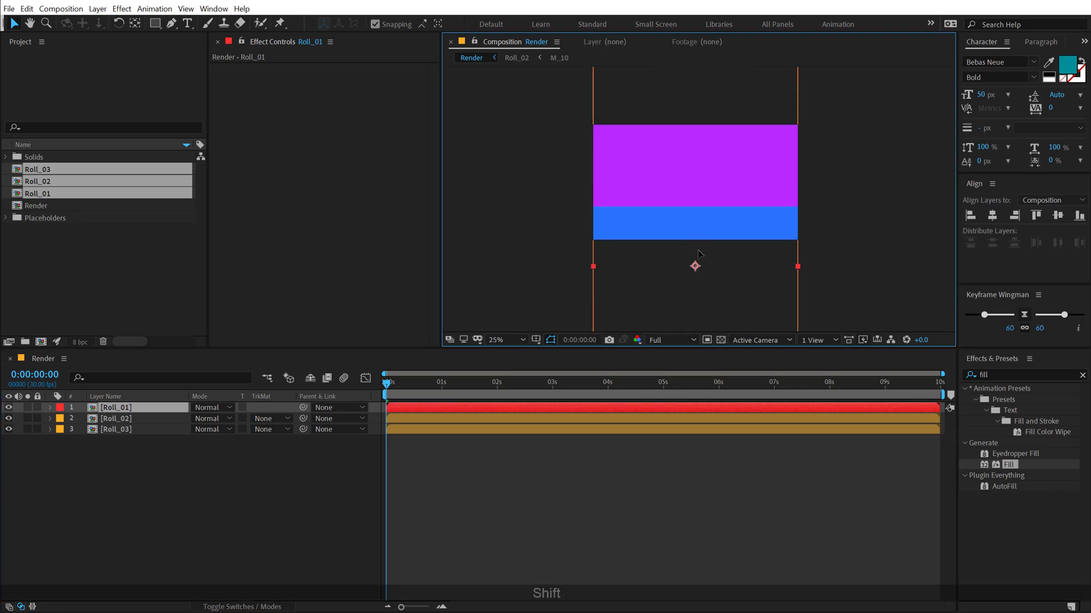
pyautogui.scroll(-1, 694, 227)
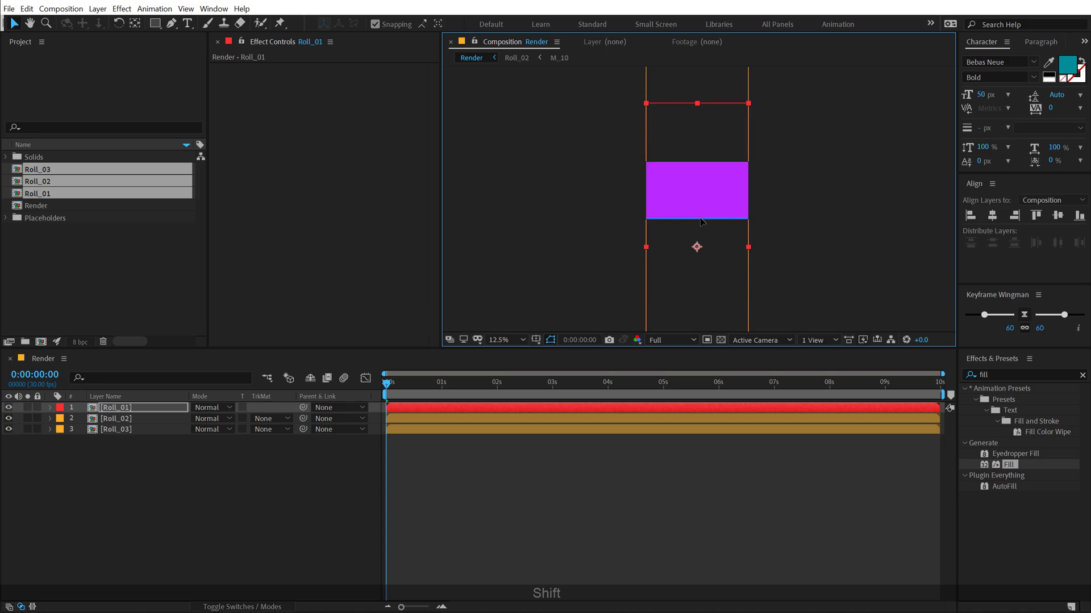
pyautogui.hotkey('ctrl', 'shift', 'z')
pyautogui.scroll(2, 703, 219)
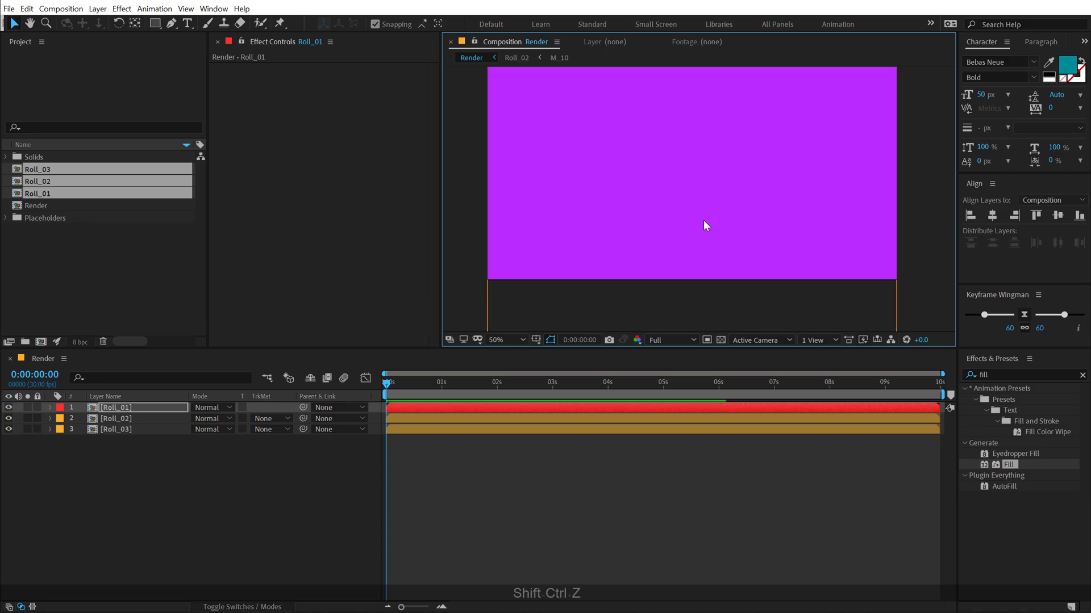
pyautogui.moveTo(696, 168); pyautogui.dragTo(697, 248)
pyautogui.press('shift')
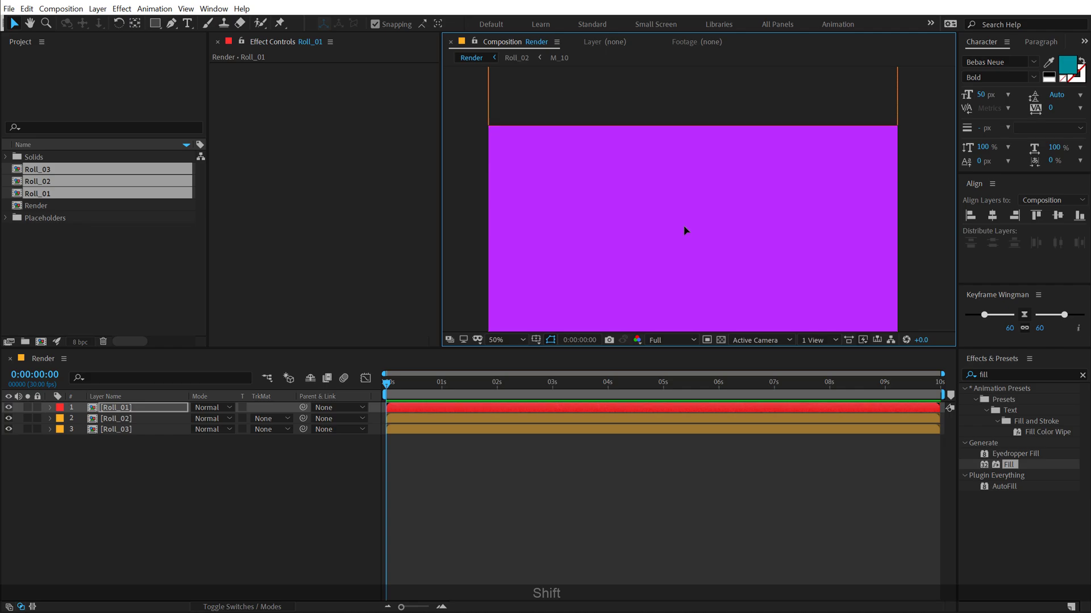
pyautogui.press(',')
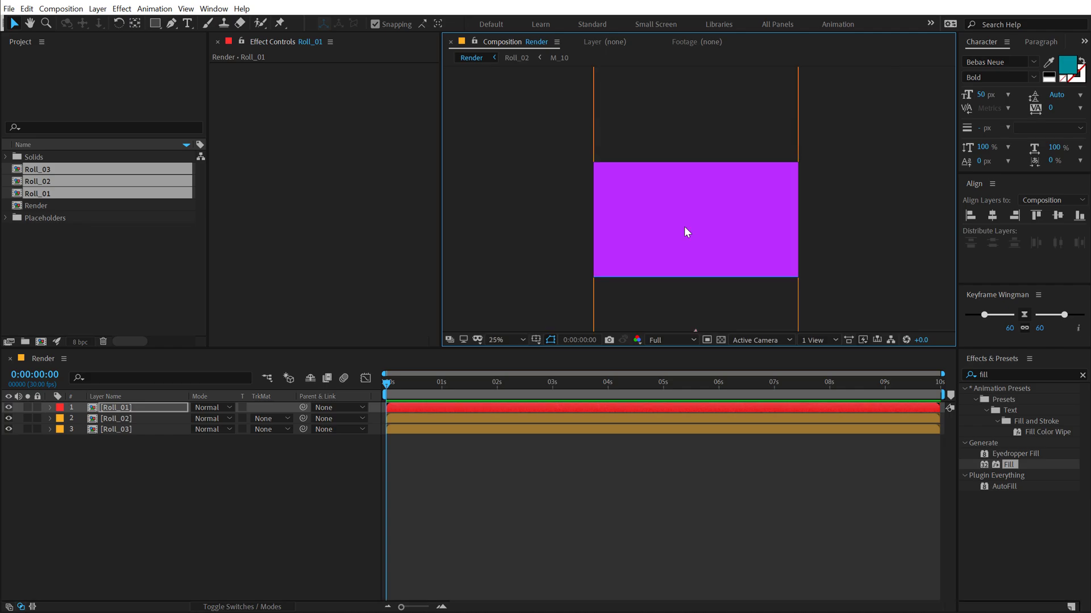
pyautogui.press("'")
# Step: Move Roll_01's anchor point straight up with the Pan Behind tool
pyautogui.press('y')
pyautogui.press(',')
pyautogui.moveTo(694, 274); pyautogui.dragTo(697, 213)
pyautogui.press('.')
pyautogui.press('.')
pyautogui.press('.')
pyautogui.press('.')
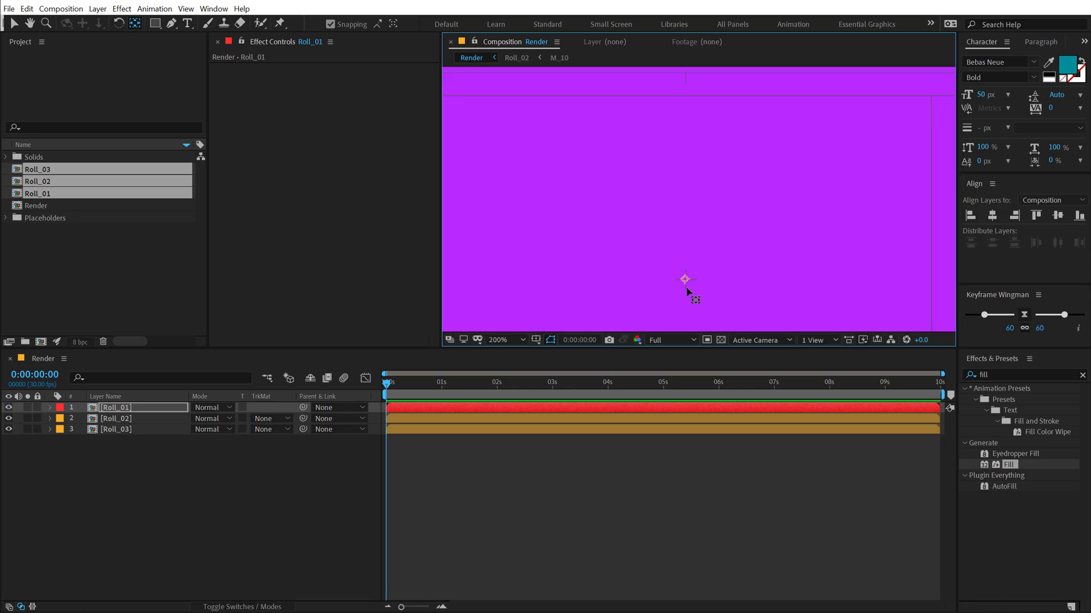
pyautogui.press(',')
pyautogui.press(',')
pyautogui.press(',')
pyautogui.press(',')
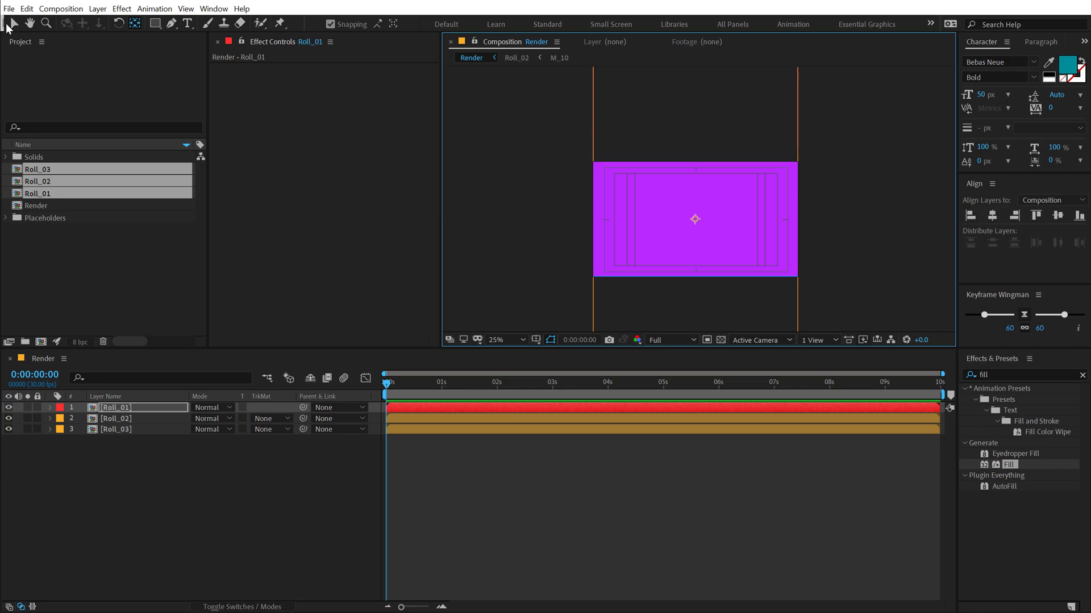
pyautogui.click(209, 546)
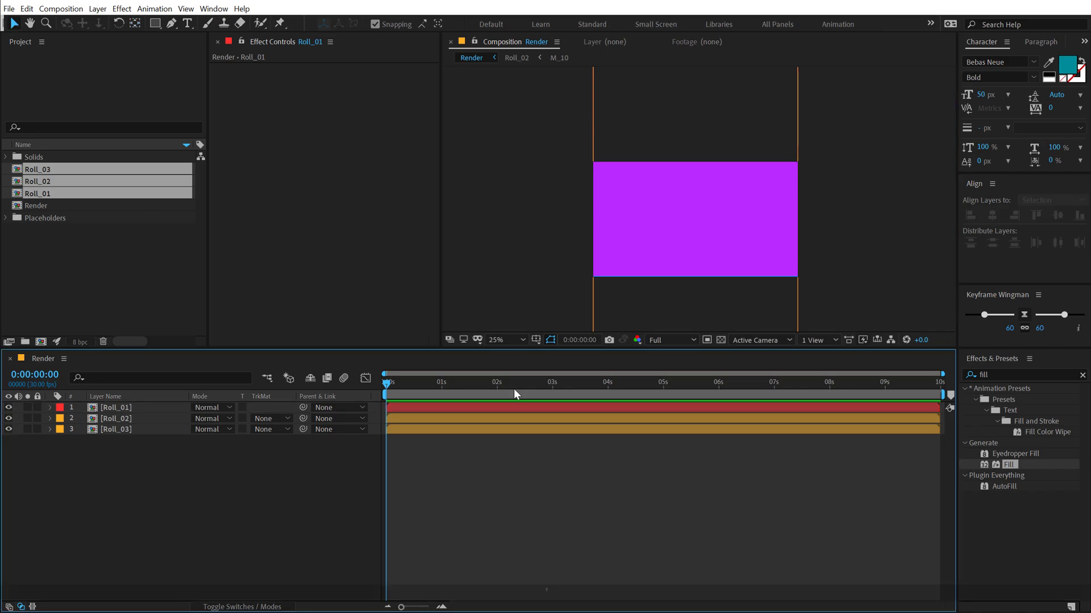
pyautogui.press(',')
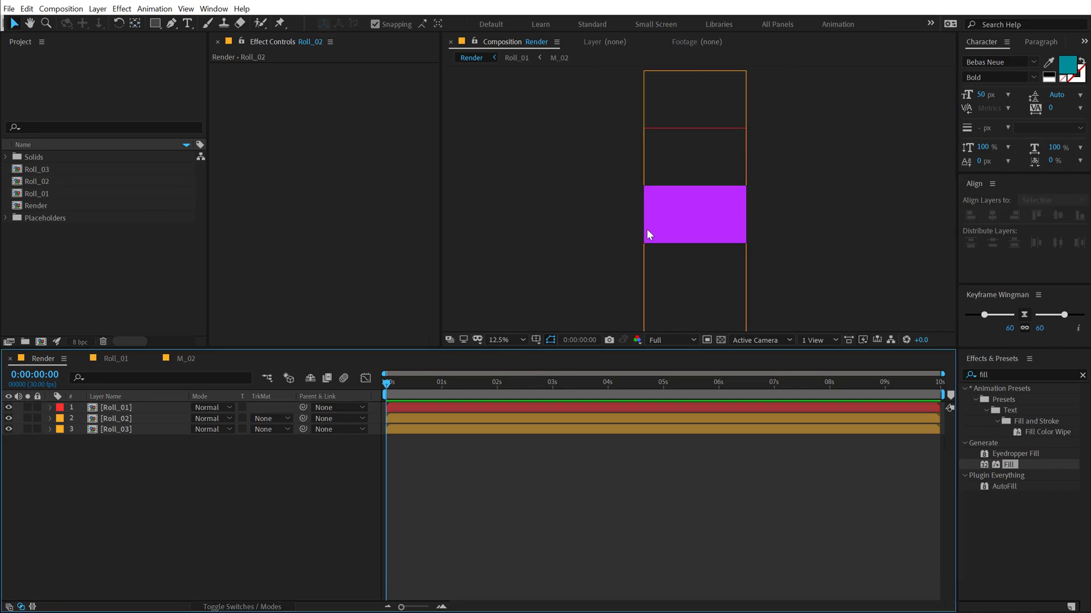
# Step: Place Roll_02 against Roll_01's right edge and Roll_03 against its left edge
pyautogui.click(115, 418)
pyautogui.moveTo(669, 276); pyautogui.dragTo(789, 198)
pyautogui.moveTo(779, 266); pyautogui.dragTo(767, 262)
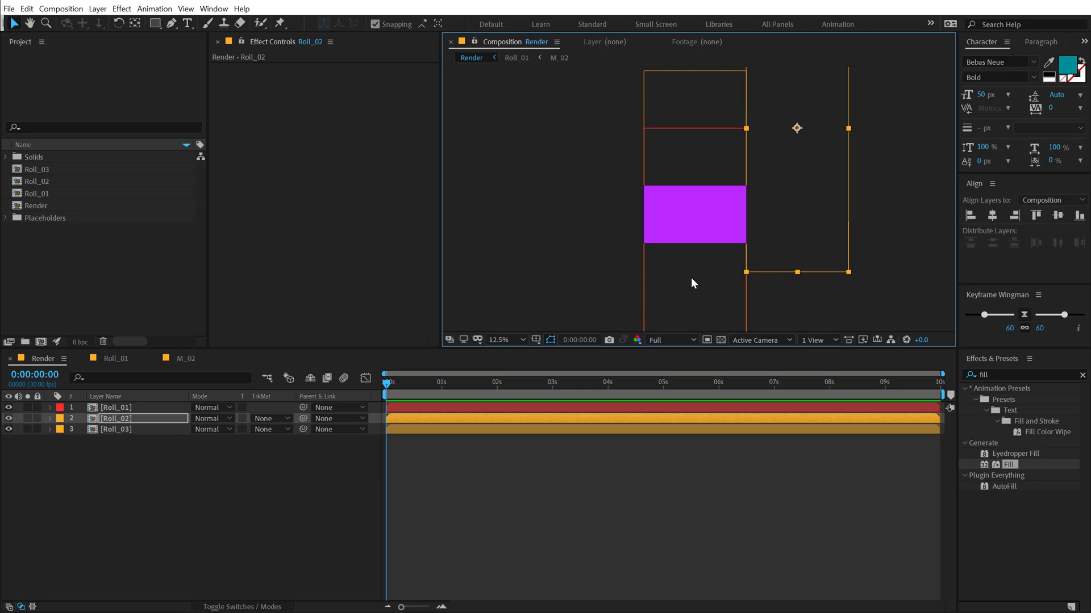
pyautogui.click(121, 429)
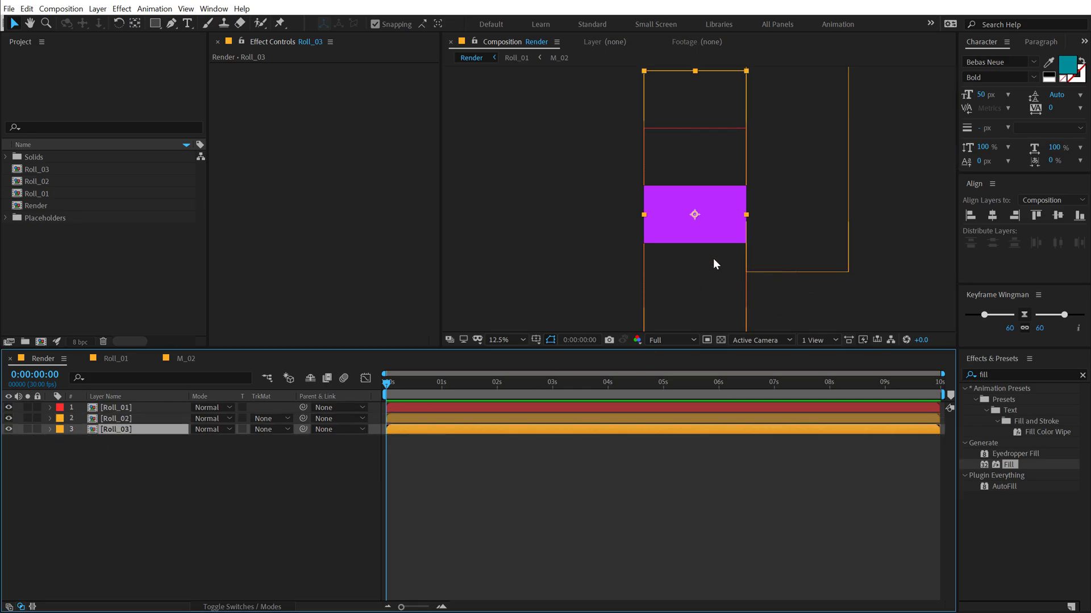
pyautogui.moveTo(713, 259); pyautogui.dragTo(631, 271)
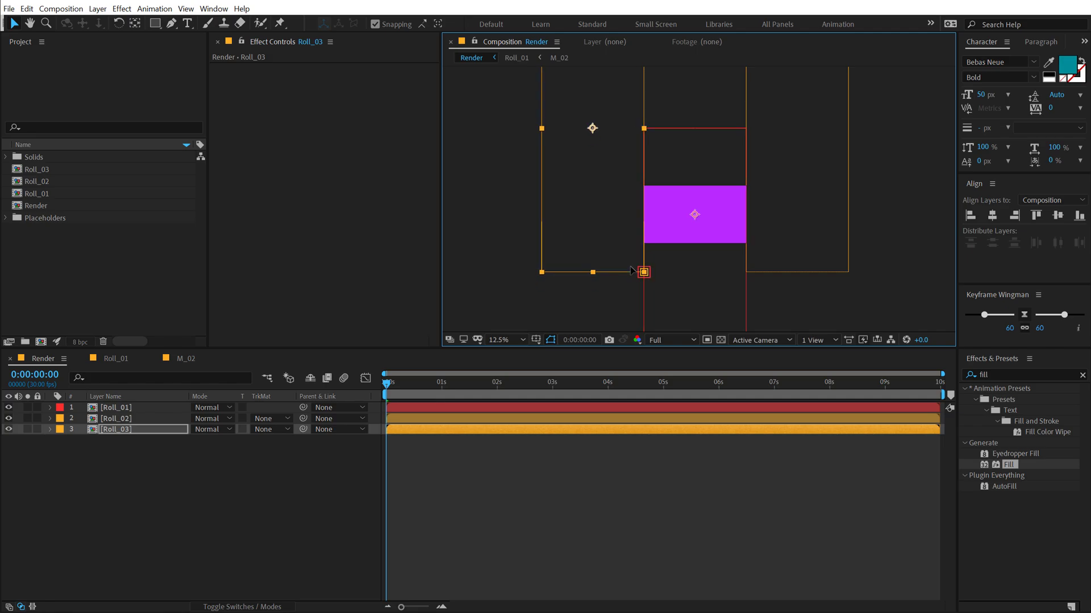
pyautogui.click(201, 502)
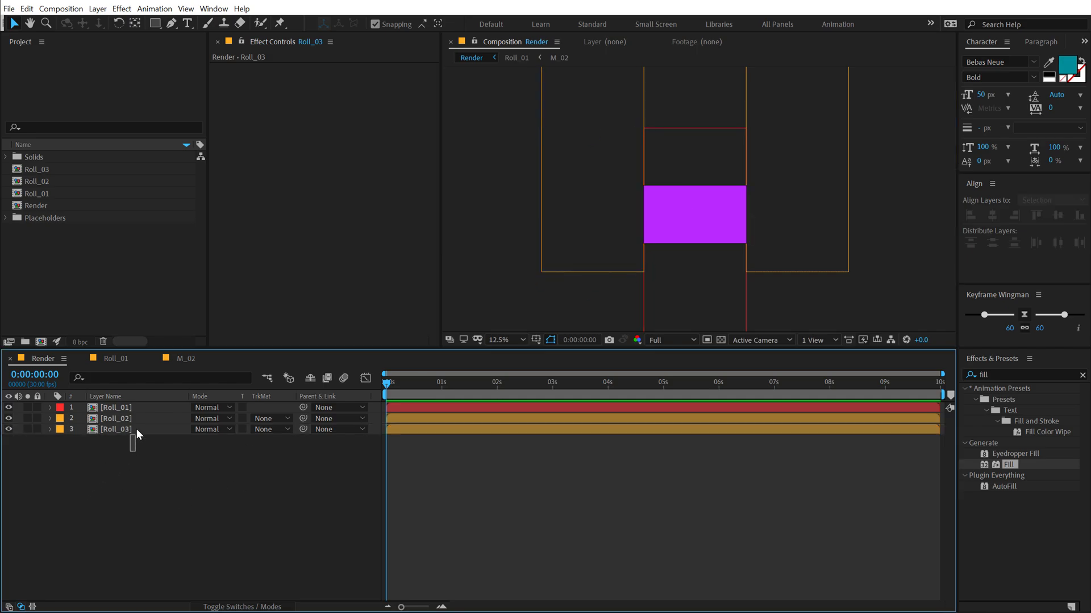
# Step: Parent Roll_02 and Roll_03 to Roll_01 and then select Roll_01
pyautogui.moveTo(132, 452); pyautogui.dragTo(142, 420)
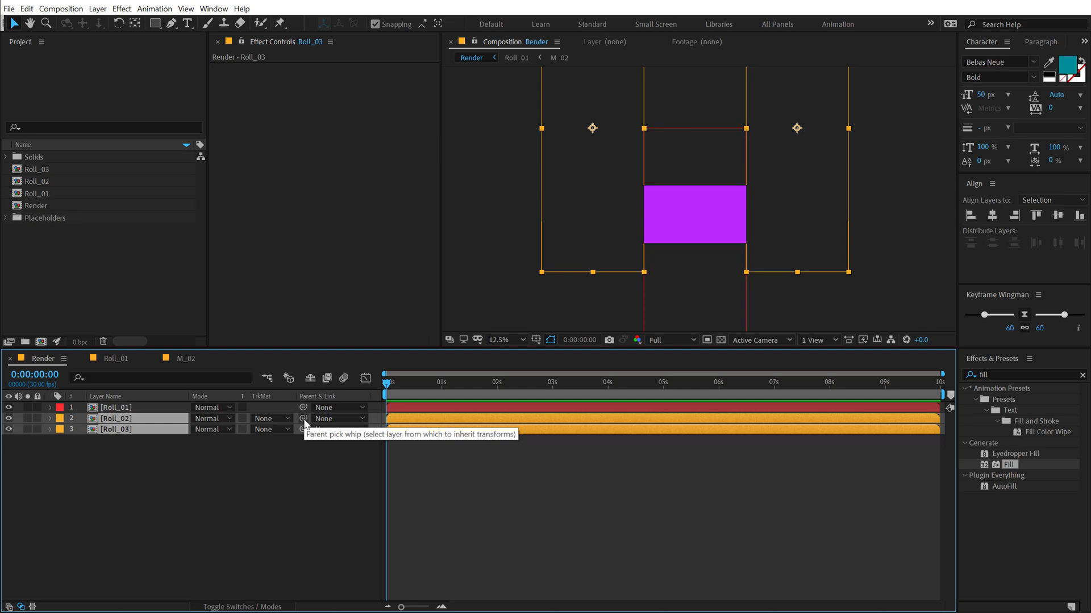
pyautogui.moveTo(107, 452); pyautogui.dragTo(119, 423)
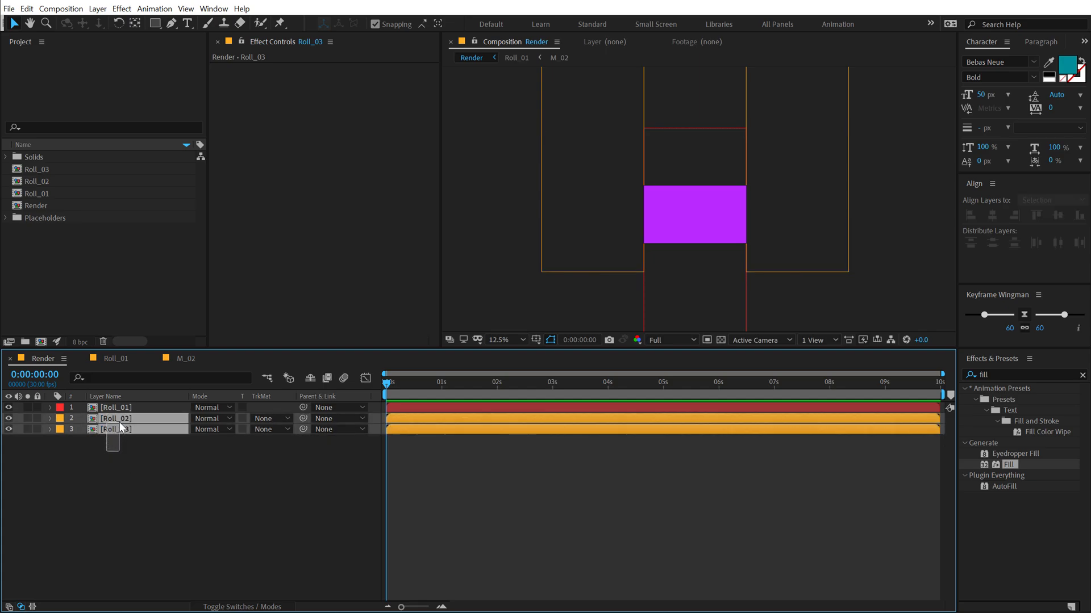
pyautogui.moveTo(302, 417); pyautogui.dragTo(117, 408)
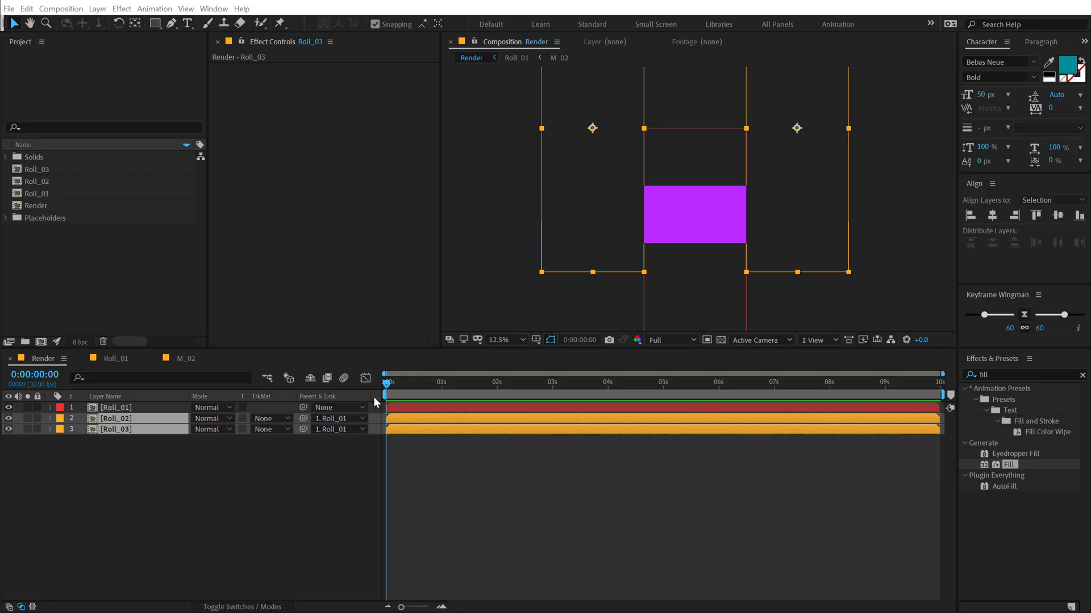
pyautogui.rightClick(373, 397)
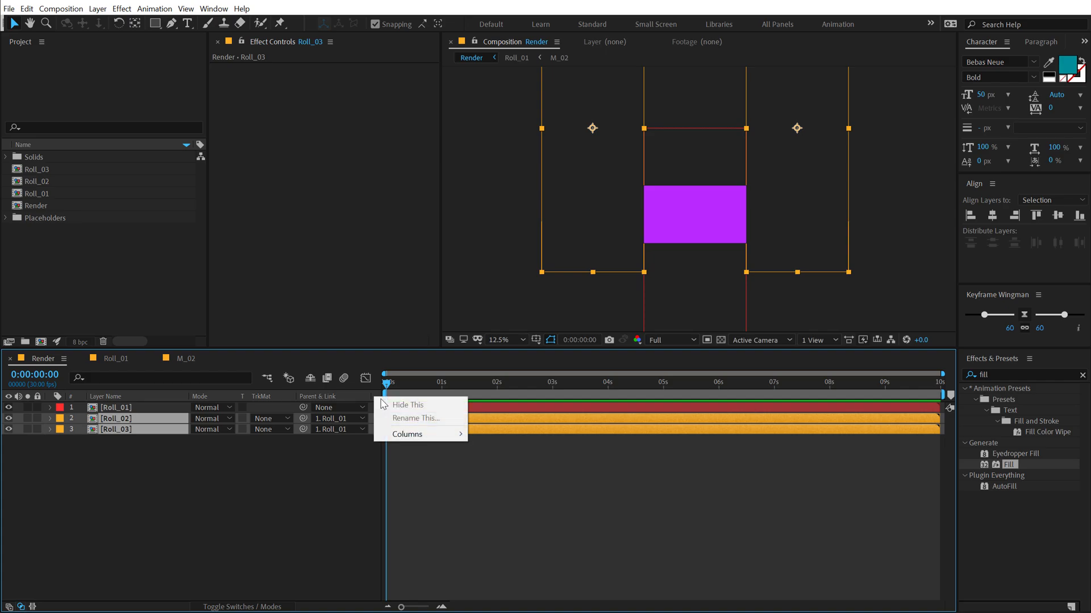
pyautogui.moveTo(420, 434)
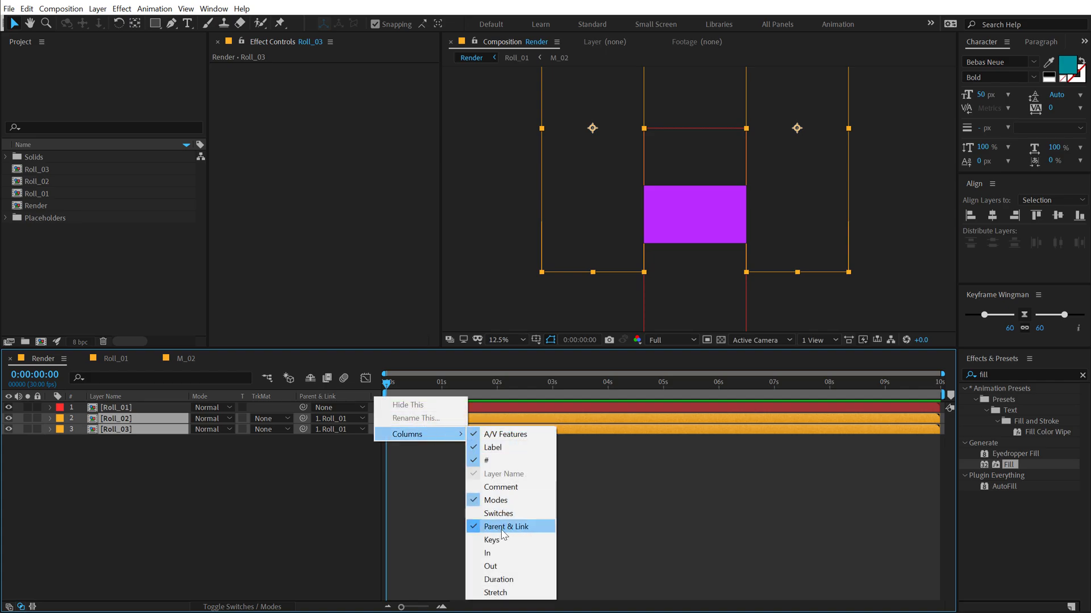
pyautogui.click(215, 520)
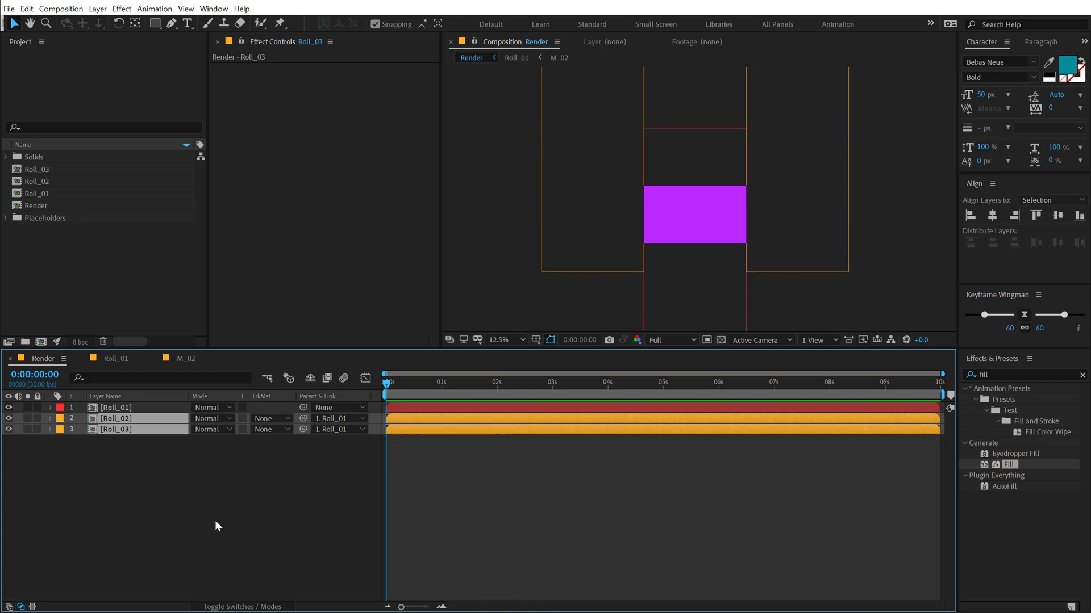
pyautogui.click(116, 408)
# Step: Add a starting Scale keyframe on Roll_01 at about one second
pyautogui.press('s')
pyautogui.moveTo(387, 392); pyautogui.dragTo(438, 392)
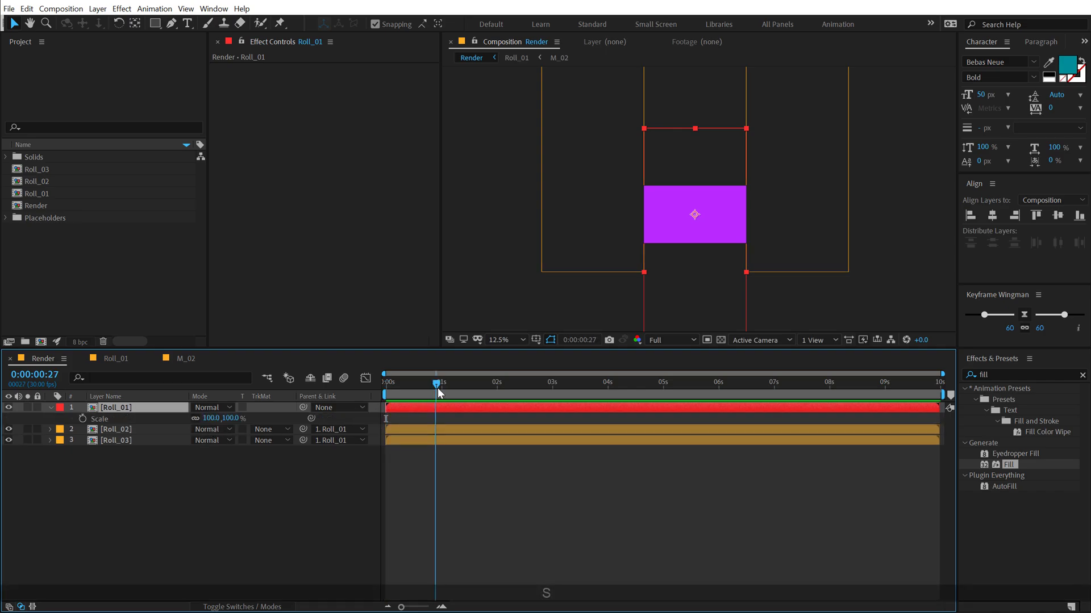
pyautogui.click(82, 419)
pyautogui.click(496, 387)
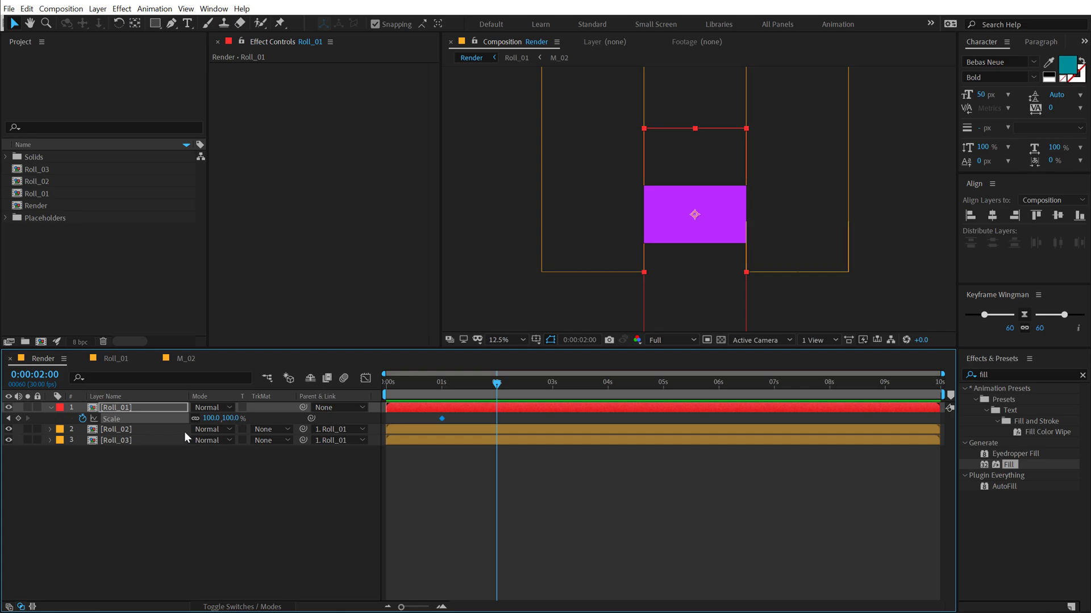
# Step: Set Roll_01's Scale to 33.5% at 2 seconds
pyautogui.click(233, 418)
pyautogui.write('33')
pyautogui.press('Return')
pyautogui.press('.')
pyautogui.press('.')
pyautogui.press('.')
pyautogui.press('.')
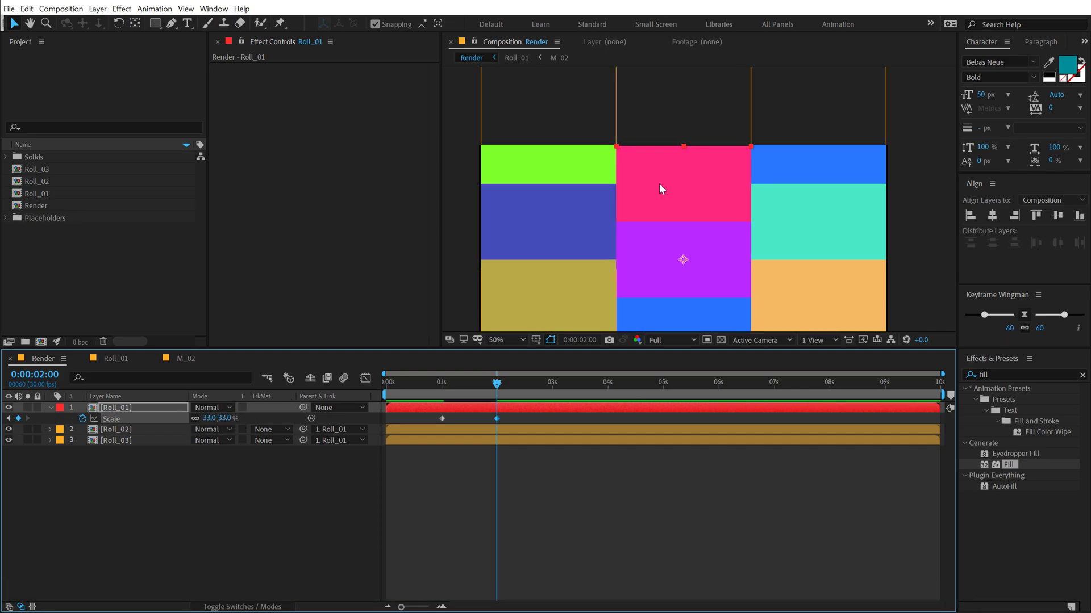
pyautogui.click(225, 419)
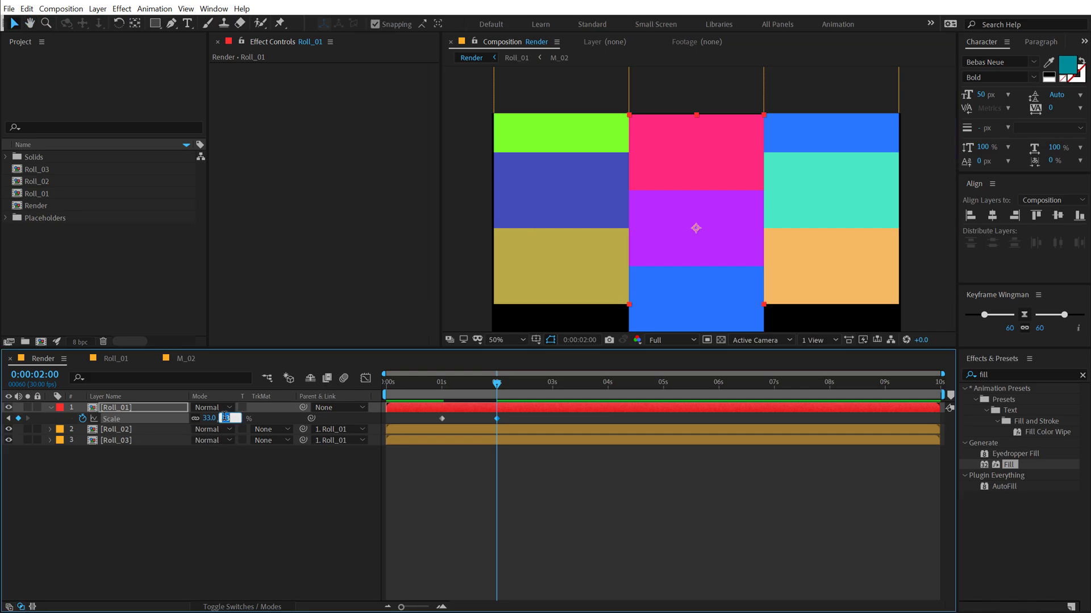
pyautogui.write('34')
pyautogui.press('Return')
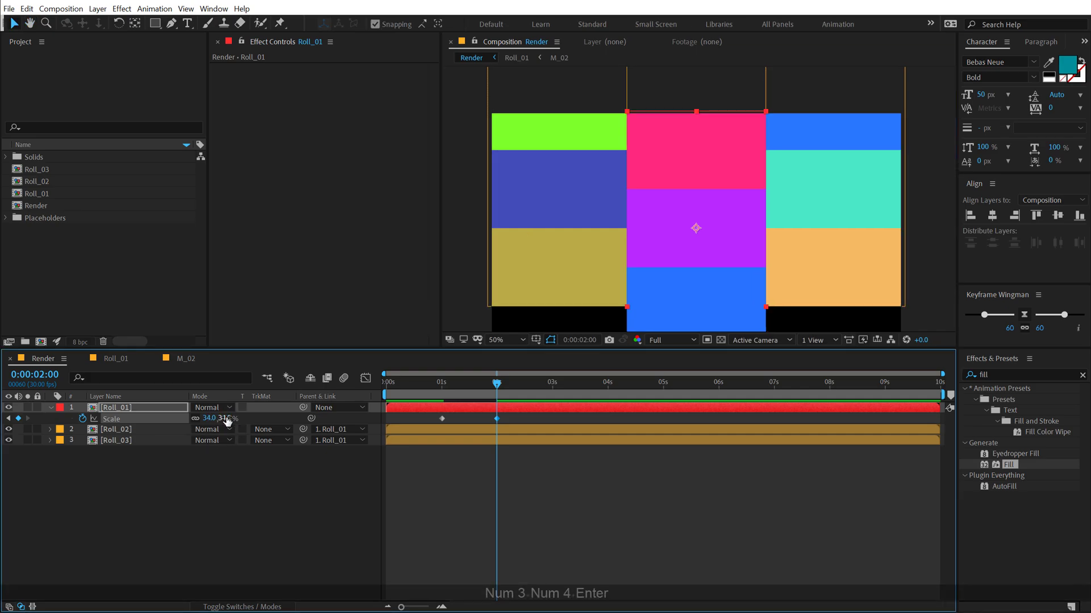
pyautogui.click(225, 418)
pyautogui.write('33.5')
pyautogui.press('Return')
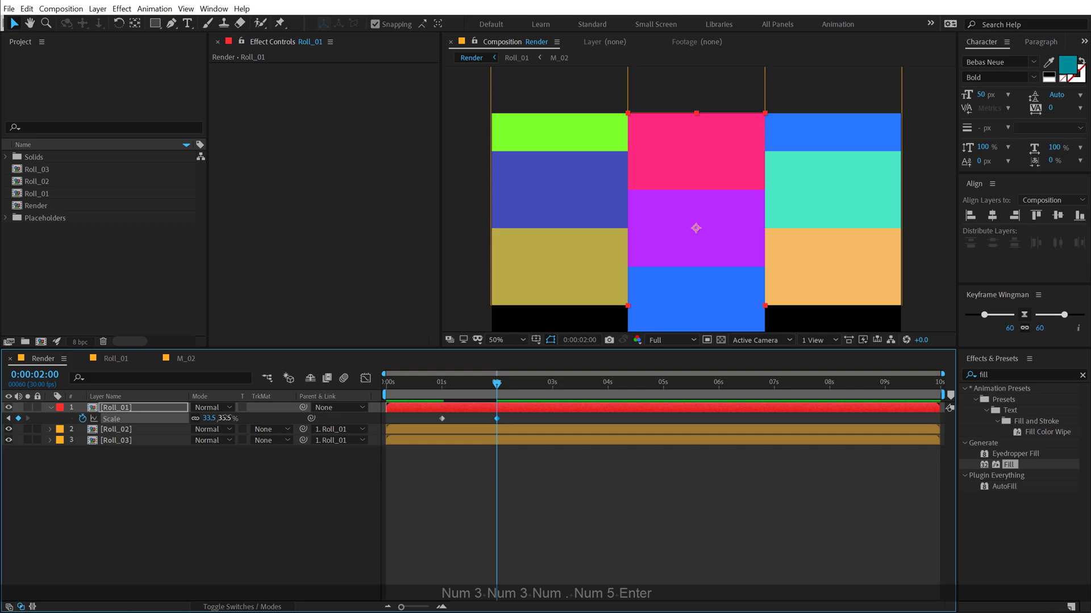
# Step: Move Roll_03 and Roll_02 down together to line up with the middle column
pyautogui.click(85, 537)
pyautogui.moveTo(660, 249); pyautogui.dragTo(659, 206)
pyautogui.press(',')
pyautogui.click(625, 205)
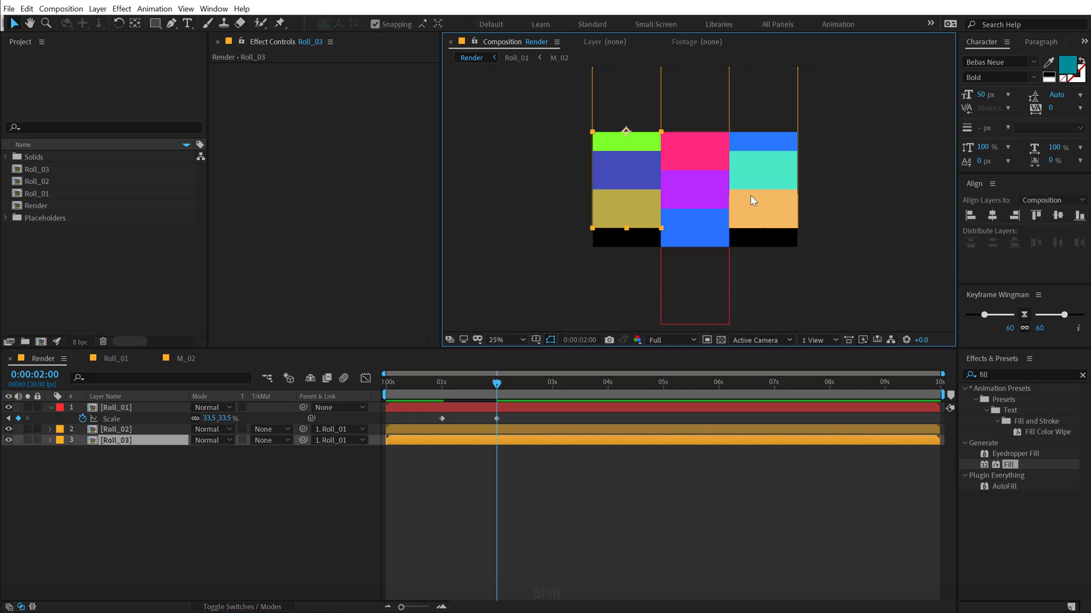
pyautogui.keyDown('shift'); pyautogui.click(758, 202); pyautogui.keyUp('shift')
pyautogui.moveTo(758, 205); pyautogui.dragTo(753, 237)
# Step: Nudge the side columns down and preview the alignment around 2 seconds
pyautogui.press('/')
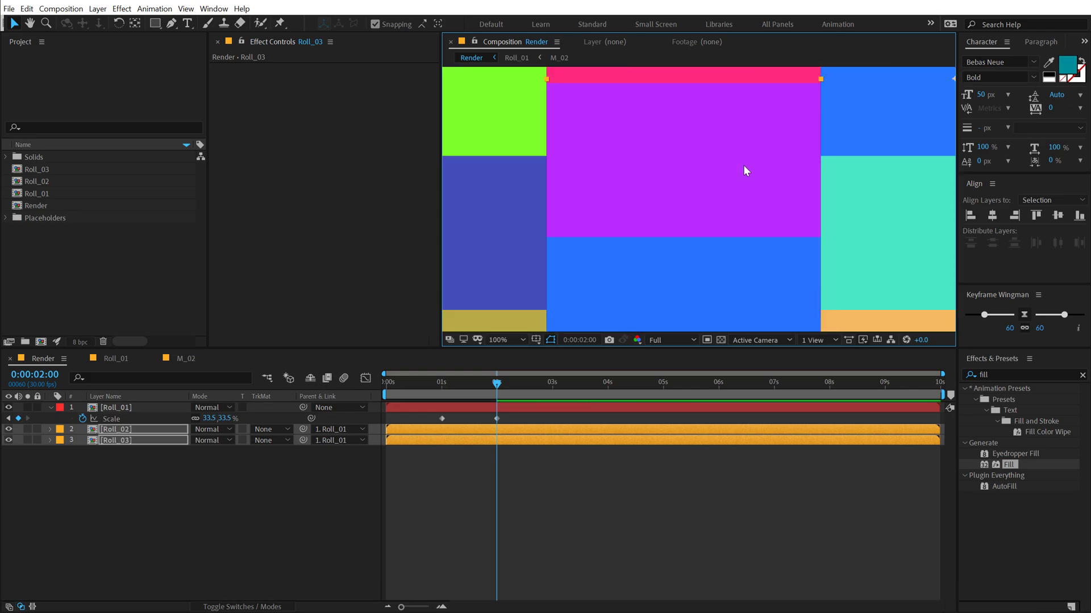
pyautogui.press('Down')
pyautogui.press('Down')
pyautogui.press('Down')
pyautogui.press('Down')
pyautogui.press('Down')
pyautogui.press('Down')
pyautogui.press('Down')
pyautogui.press('Down')
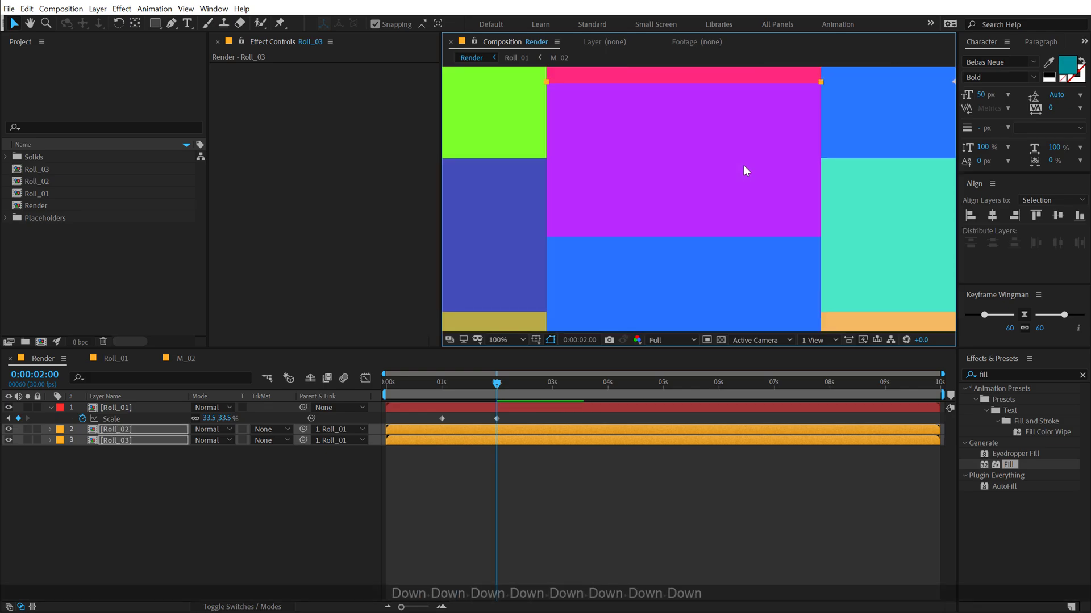
pyautogui.scroll(-4, 744, 159)
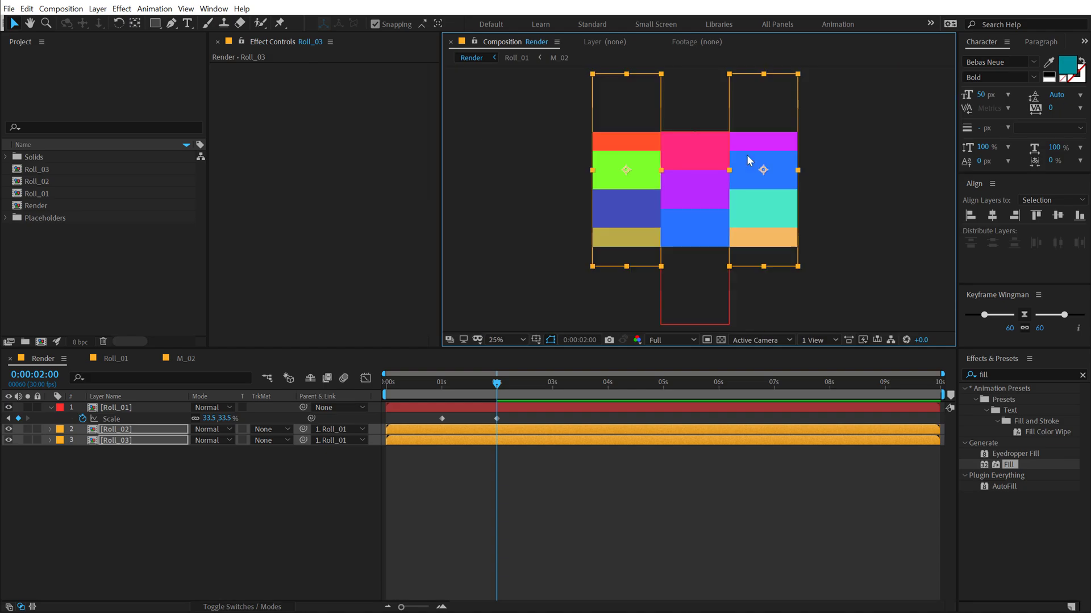
pyautogui.moveTo(440, 384); pyautogui.dragTo(488, 392)
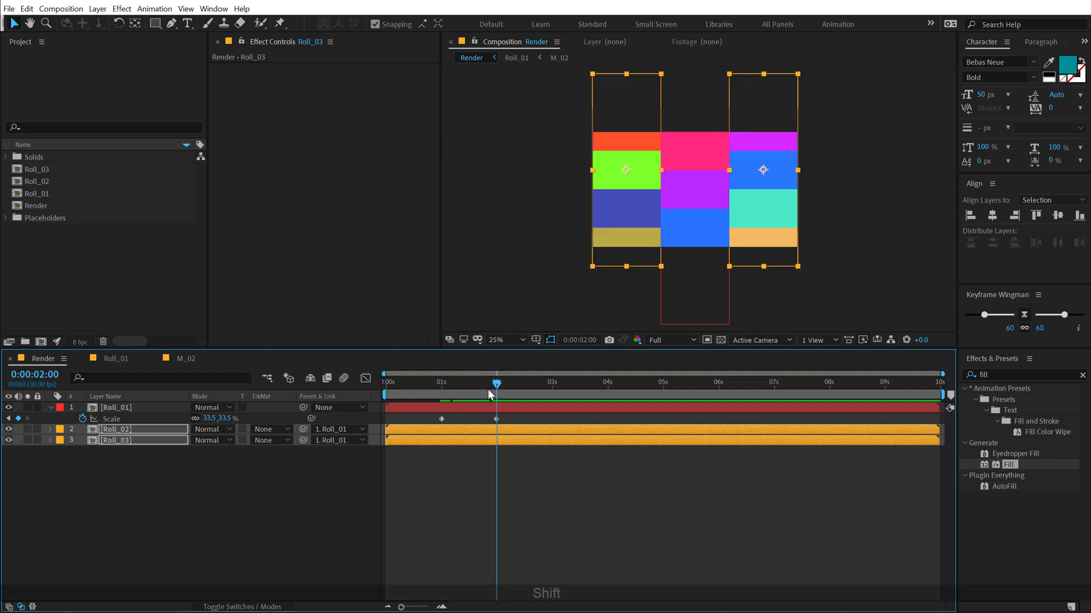
pyautogui.click(491, 480)
pyautogui.click(51, 408)
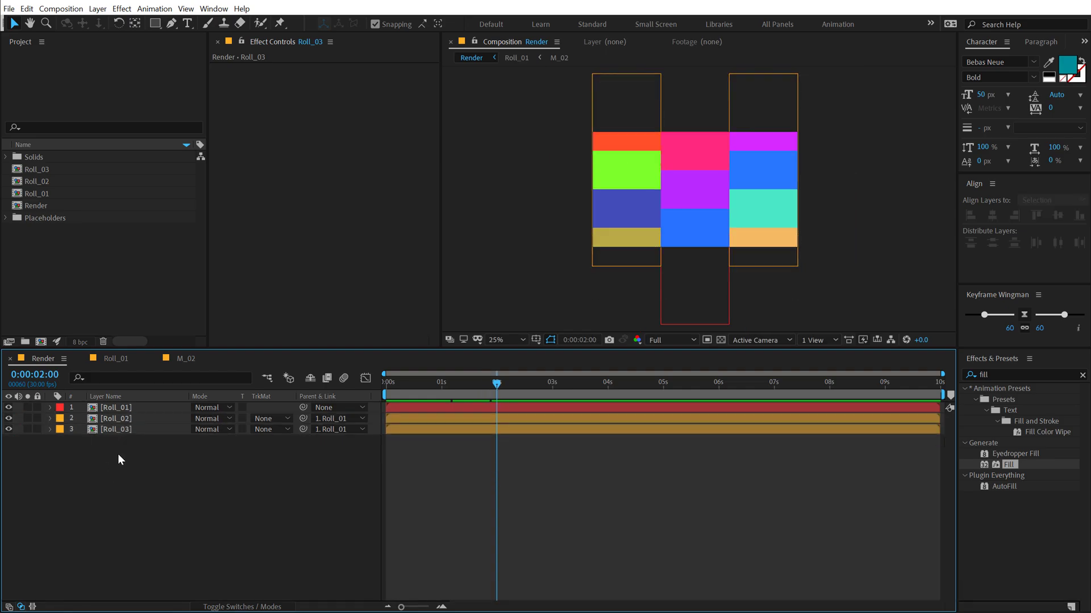
# Step: Split Roll_02 and Roll_03 at 2 seconds and set the new halves' Parent to None
pyautogui.moveTo(117, 455); pyautogui.dragTo(132, 420)
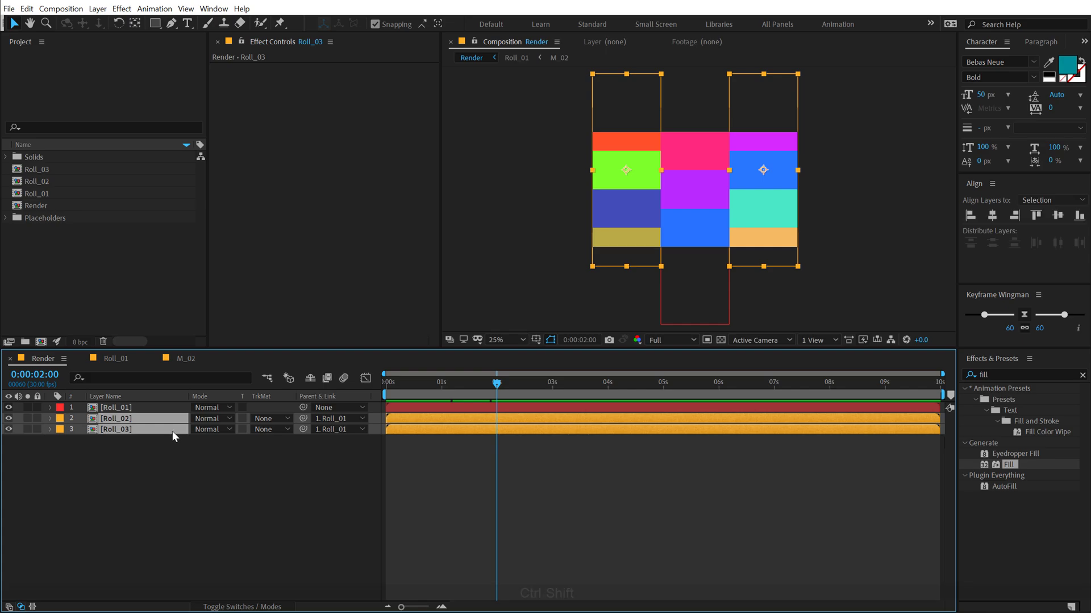
pyautogui.hotkey('ctrl', 'shift', 'd')
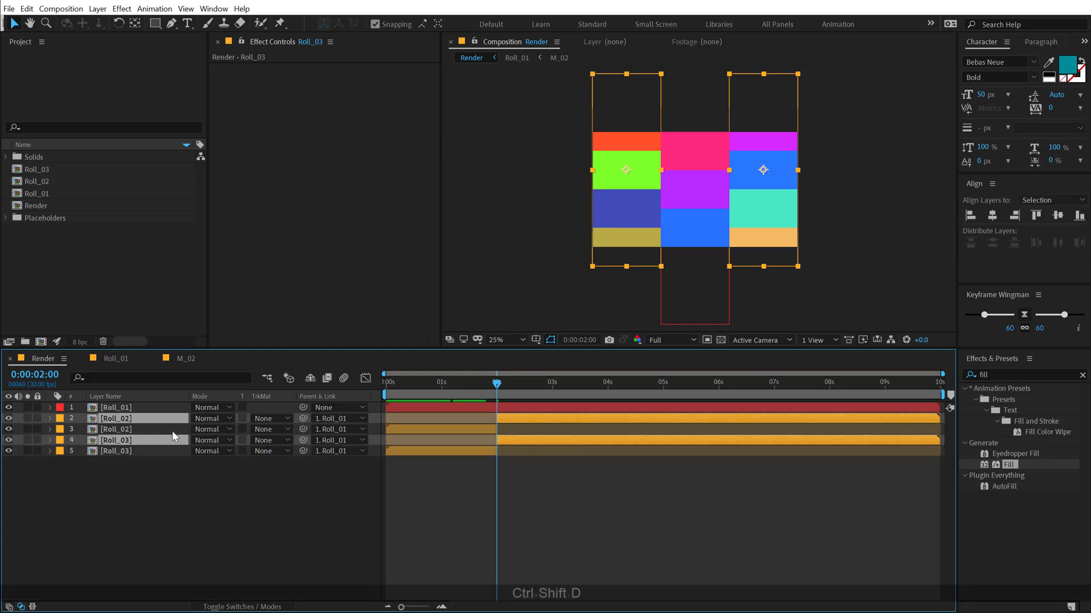
pyautogui.moveTo(123, 441); pyautogui.dragTo(123, 427)
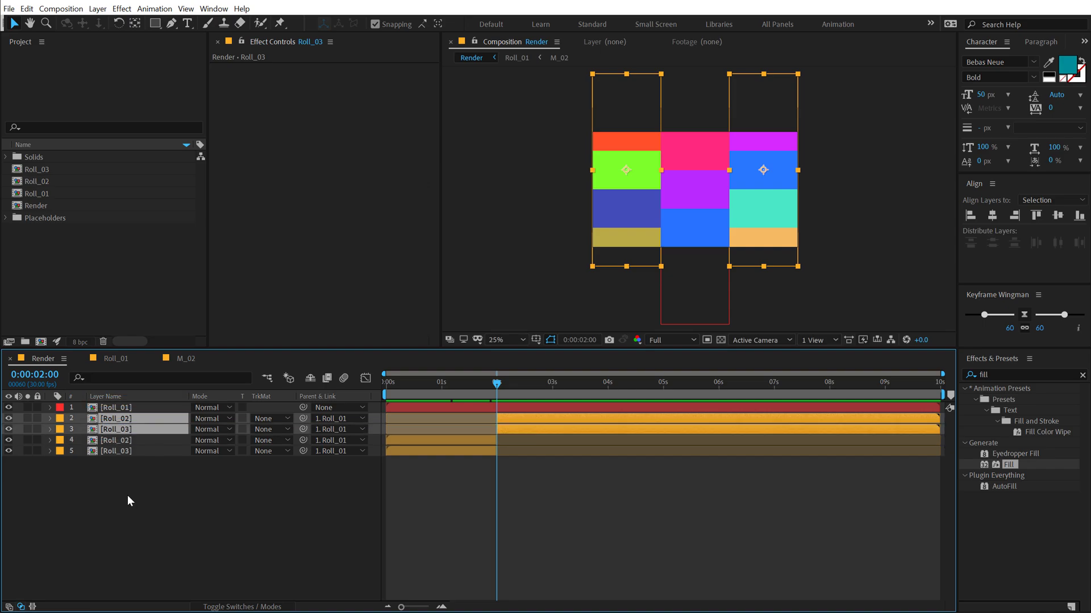
pyautogui.click(340, 418)
pyautogui.click(339, 433)
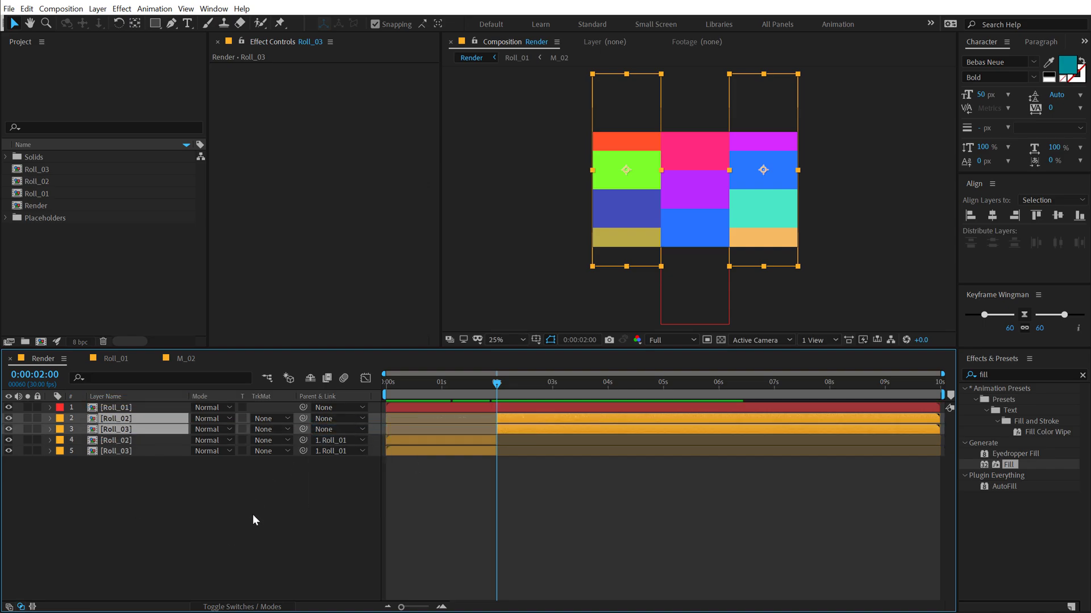
# Step: Keyframe Roll_01's Position from 960,540 at 2s to 960,-186.3 at 3s
pyautogui.click(514, 407)
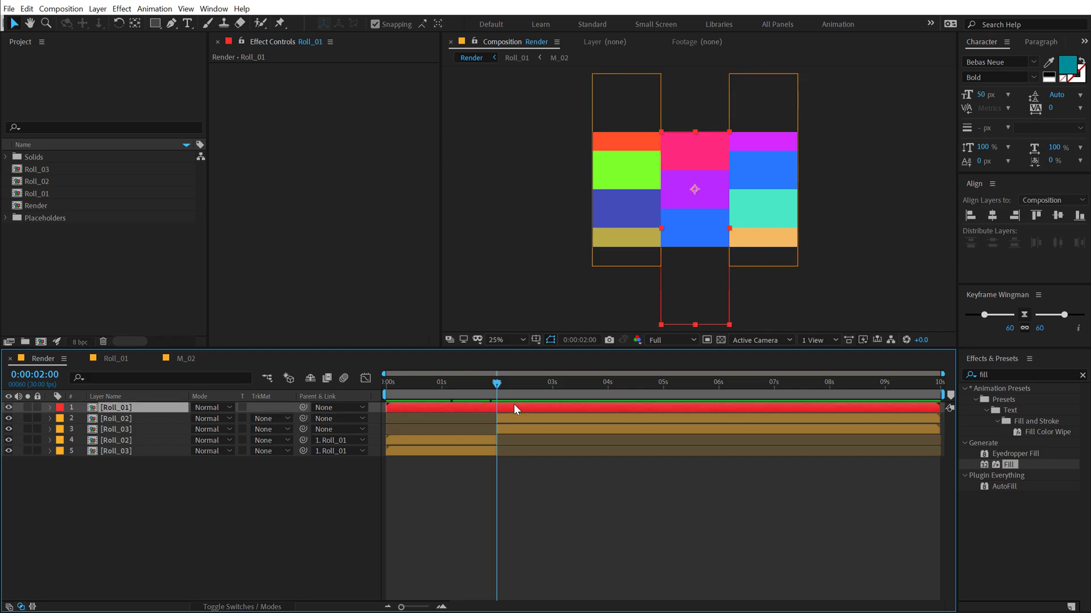
pyautogui.press('p')
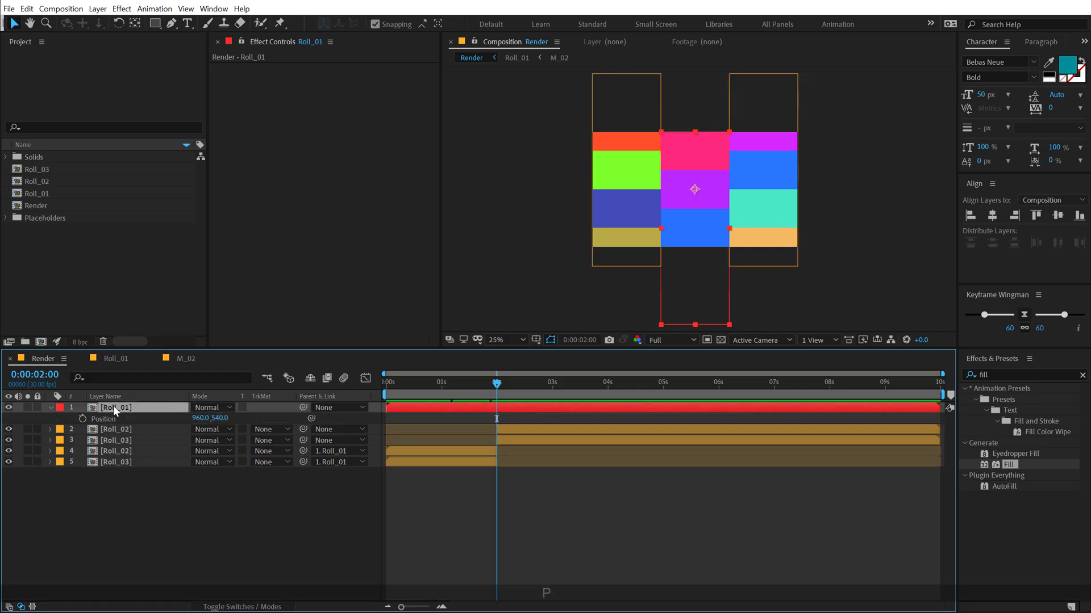
pyautogui.click(83, 421)
pyautogui.click(551, 389)
pyautogui.moveTo(219, 425); pyautogui.dragTo(143, 425)
pyautogui.click(1077, 217)
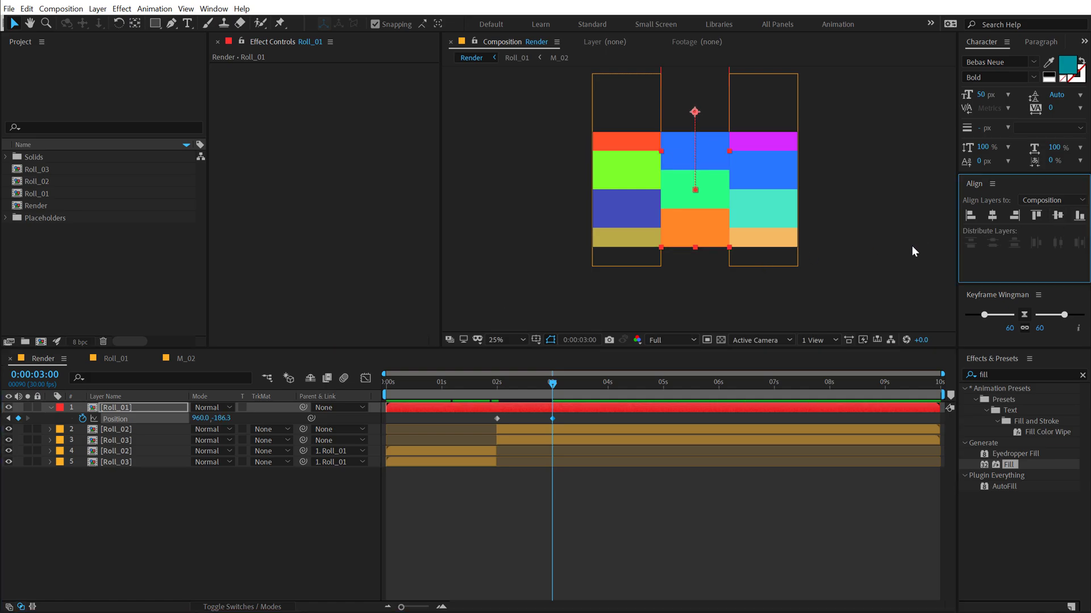
pyautogui.scroll(2, 679, 249)
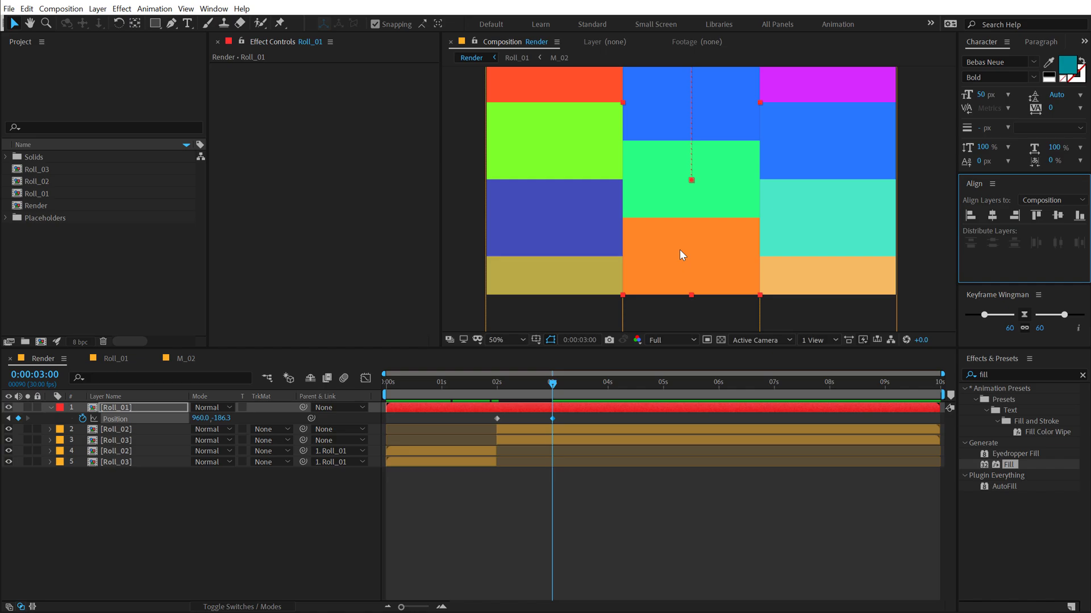
pyautogui.scroll(-2, 679, 250)
pyautogui.keyDown('shift'); pyautogui.click(500, 381); pyautogui.keyUp('shift')
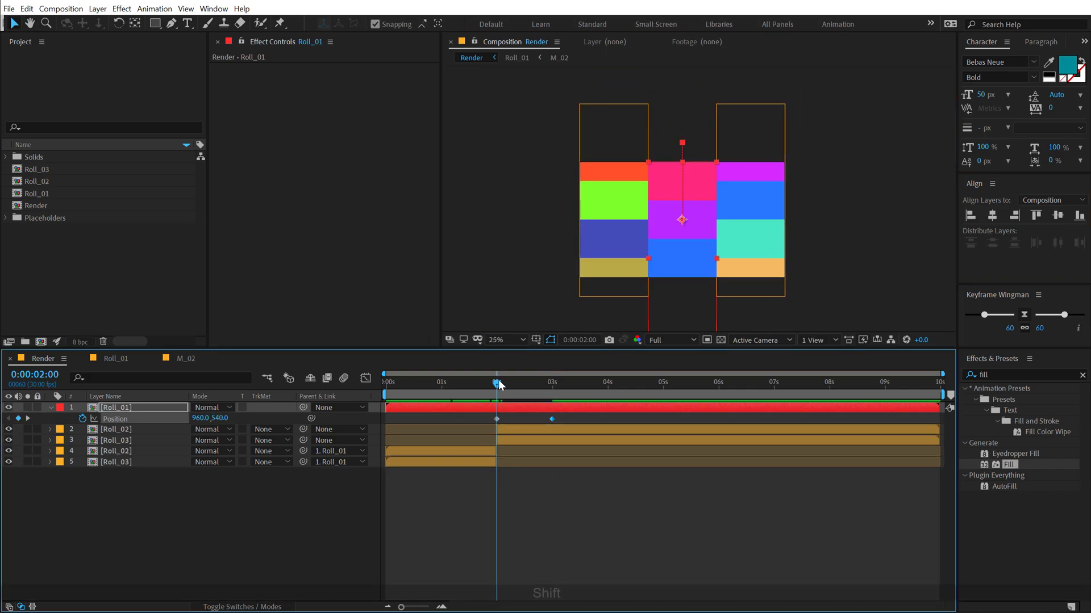
# Step: Parent the later Roll_03 layer to Roll_02
pyautogui.click(508, 431)
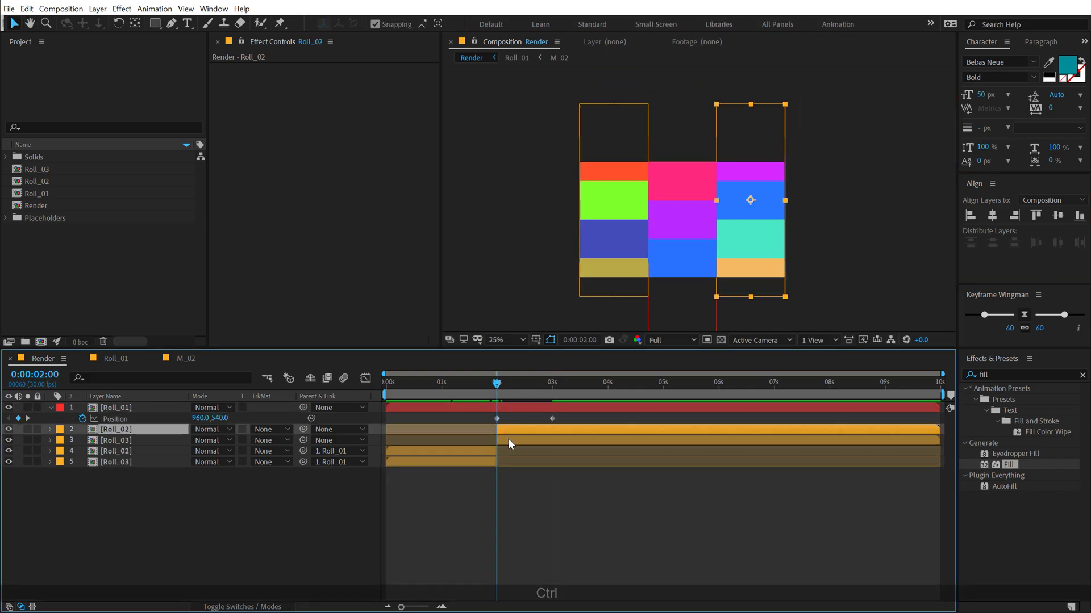
pyautogui.click(112, 442)
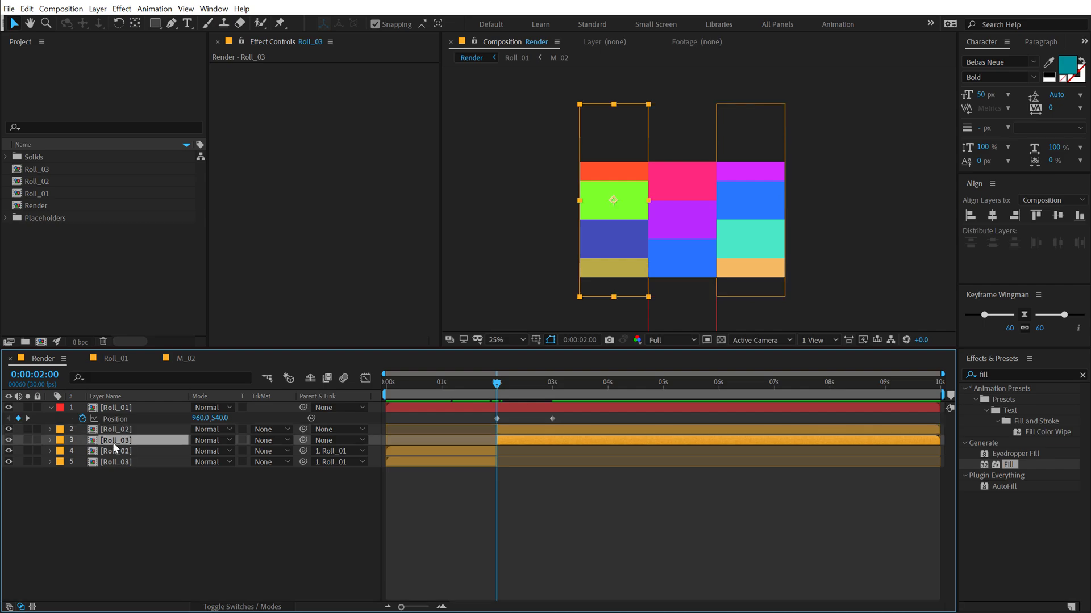
pyautogui.moveTo(306, 441); pyautogui.dragTo(107, 430)
# Step: Keyframe Roll_02's Position from 1603.2,357.3 at 2s to 1603.2,816.3 at 3s
pyautogui.click(115, 430)
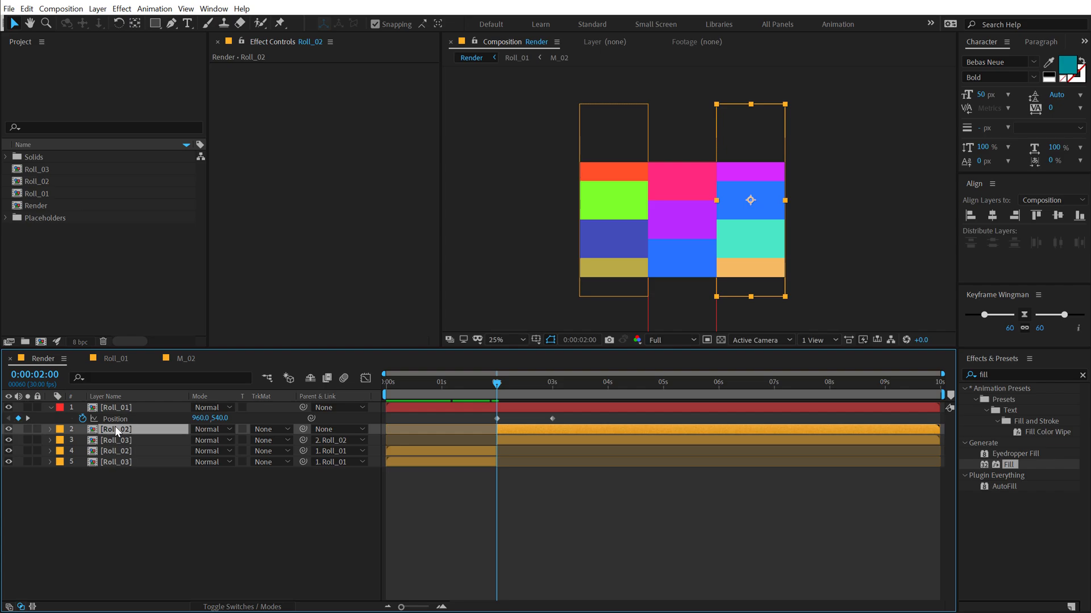
pyautogui.press('p')
pyautogui.click(83, 439)
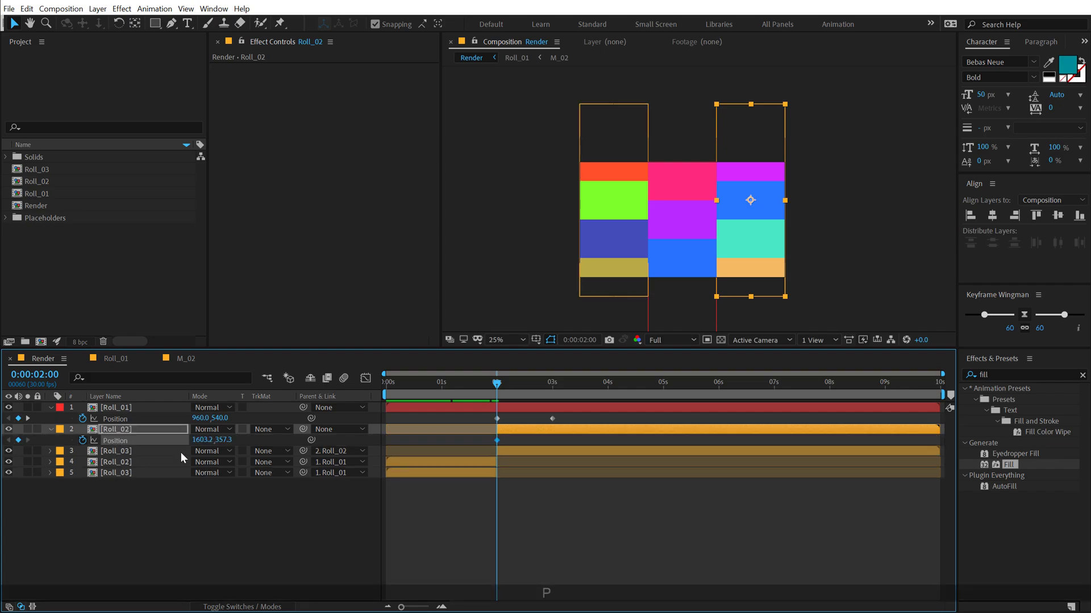
pyautogui.moveTo(535, 379); pyautogui.dragTo(534, 384)
pyautogui.moveTo(221, 440); pyautogui.dragTo(555, 434)
pyautogui.click(52, 430)
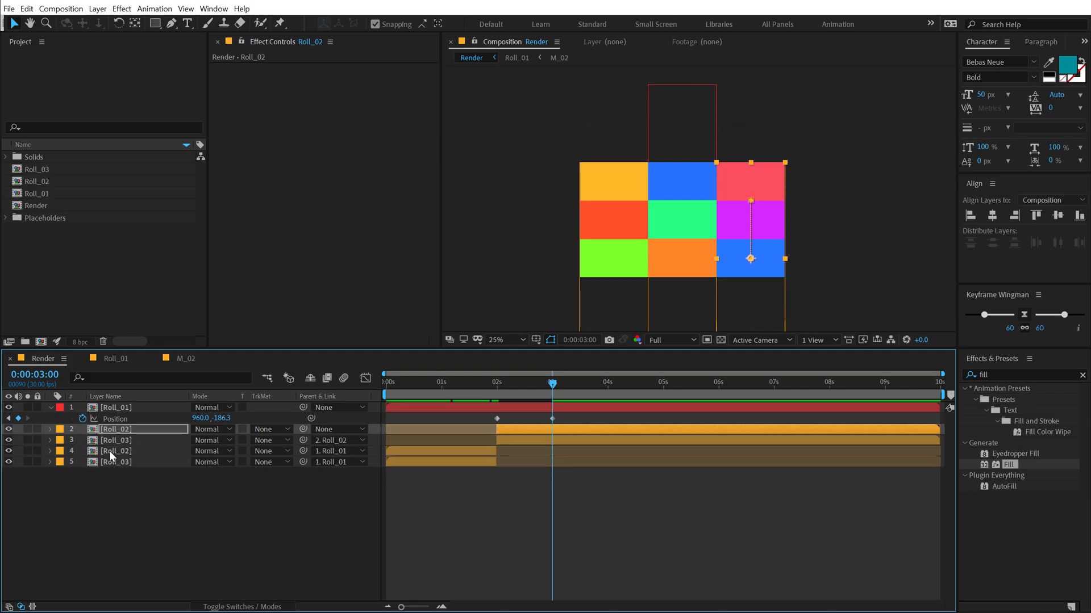
# Step: Split the three Roll column layers at 3 seconds and stack the new Roll_02 and Roll_03 pieces under Roll_01
pyautogui.keyDown('ctrl'); pyautogui.click(124, 439); pyautogui.keyUp('ctrl')
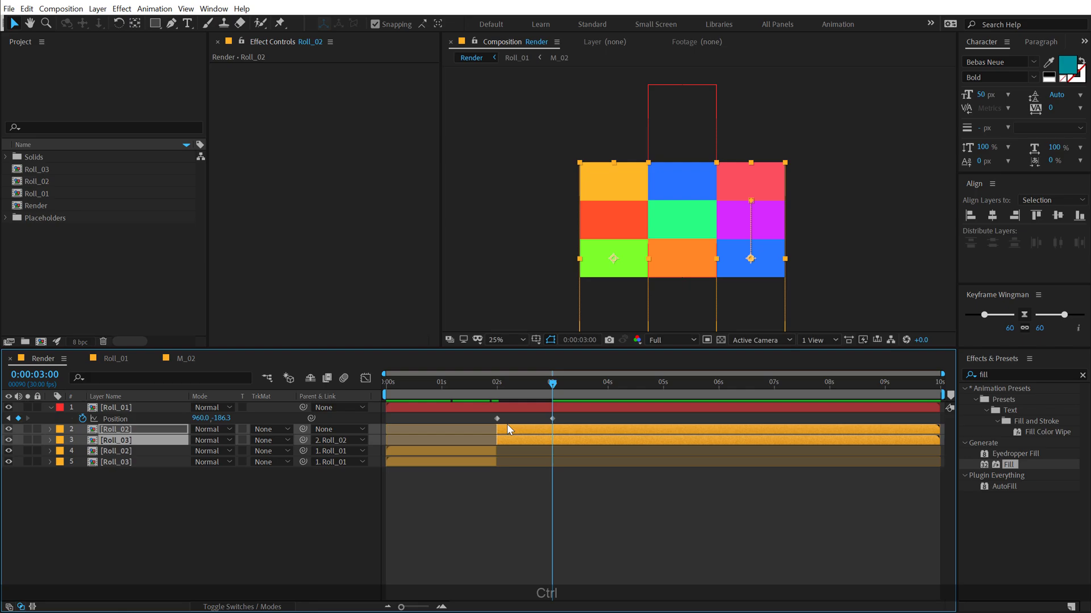
pyautogui.keyDown('ctrl'); pyautogui.click(520, 407); pyautogui.keyUp('ctrl')
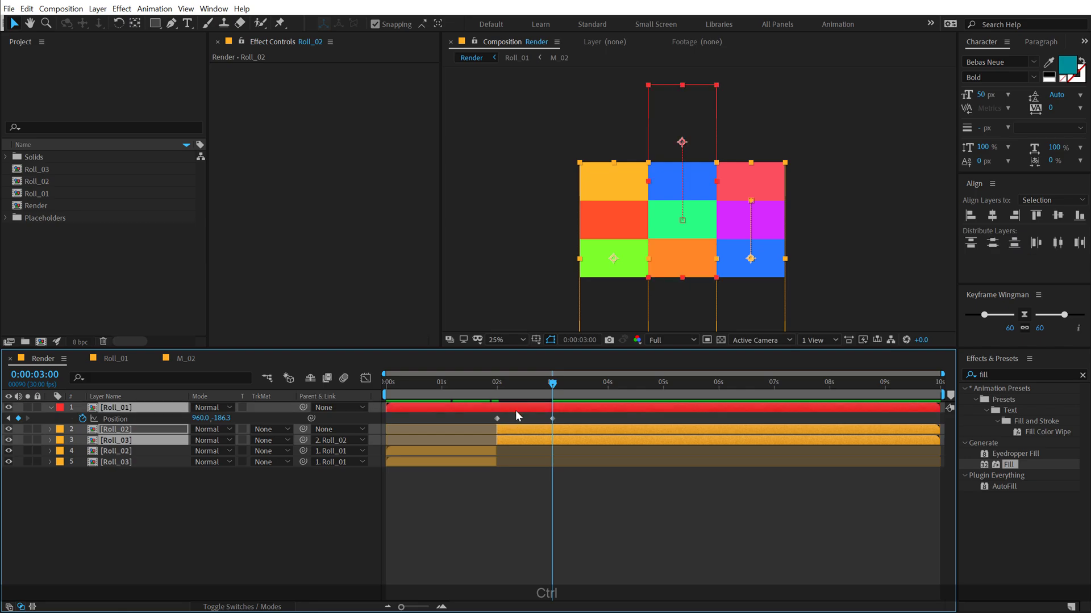
pyautogui.hotkey('ctrl', 'shift', 'd')
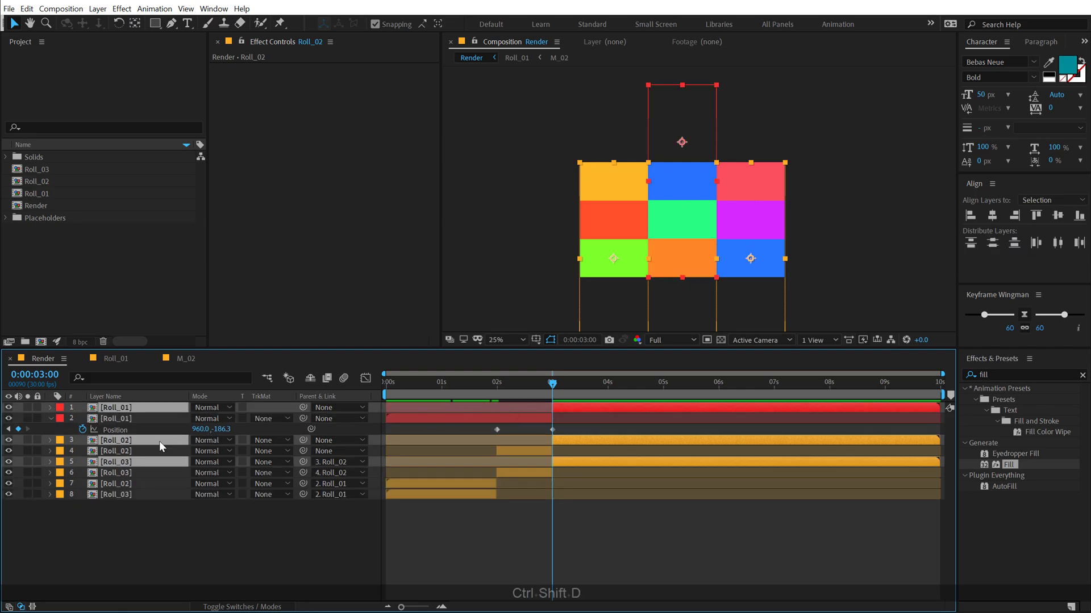
pyautogui.moveTo(154, 440); pyautogui.dragTo(155, 414)
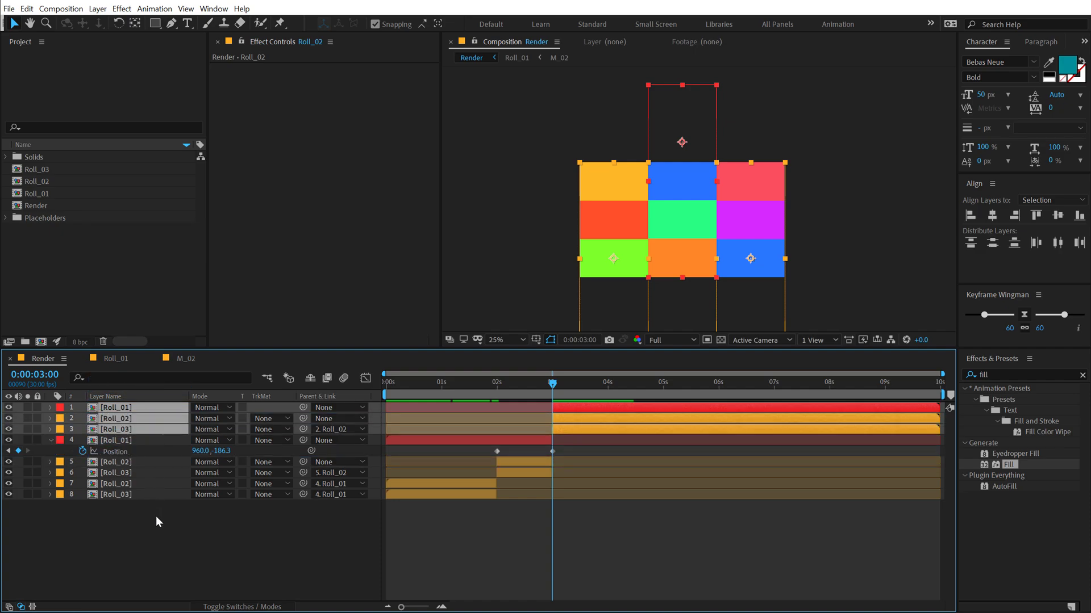
pyautogui.click(76, 544)
pyautogui.click(51, 440)
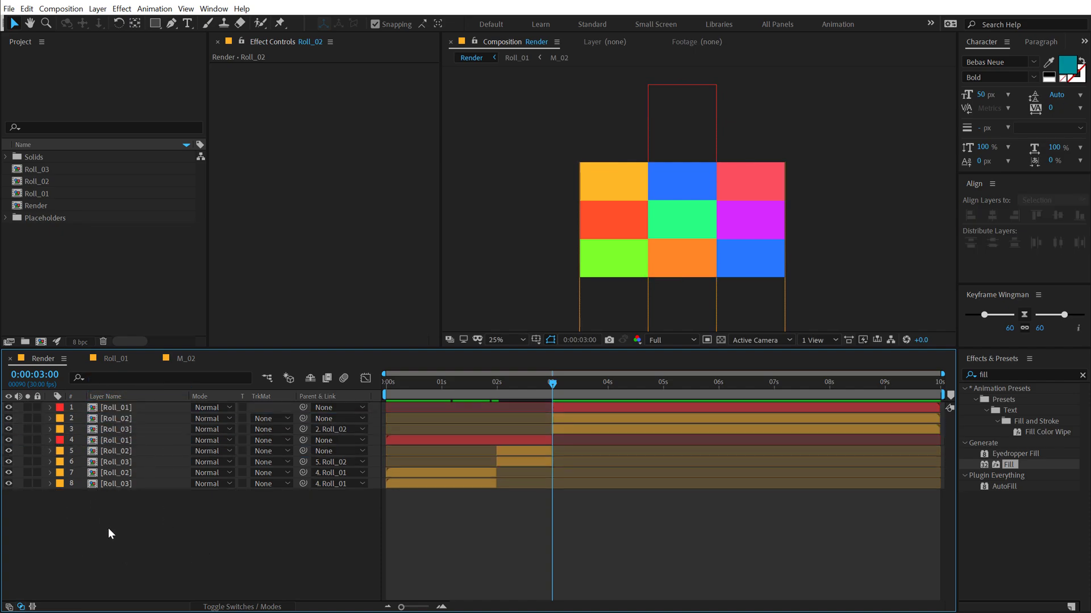
pyautogui.press('.')
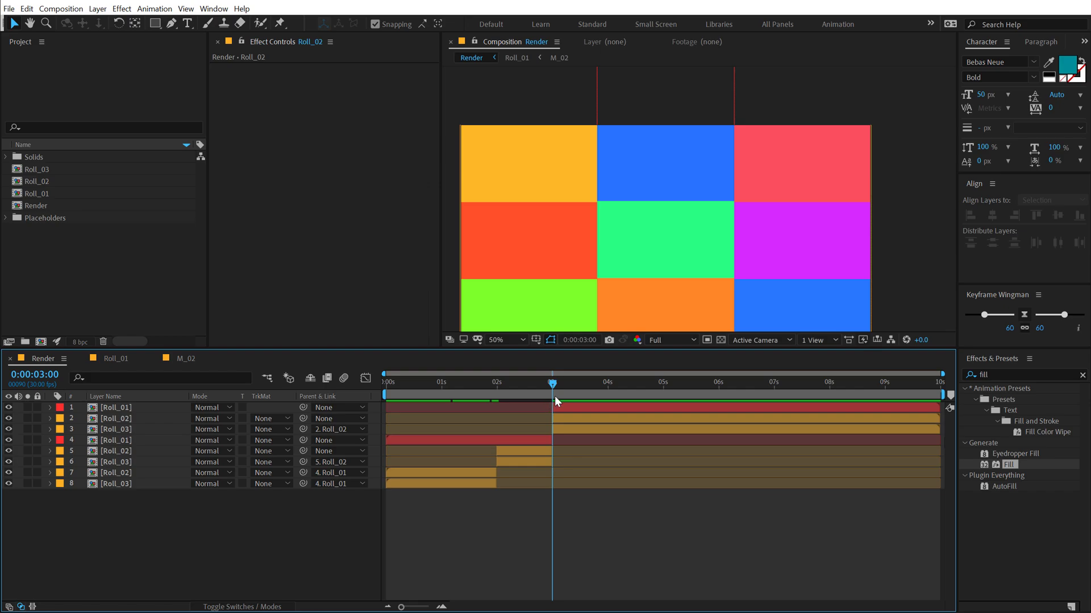
# Step: Unparent Roll_03, then parent both Roll_02 and Roll_03 to Roll_01
pyautogui.click(330, 430)
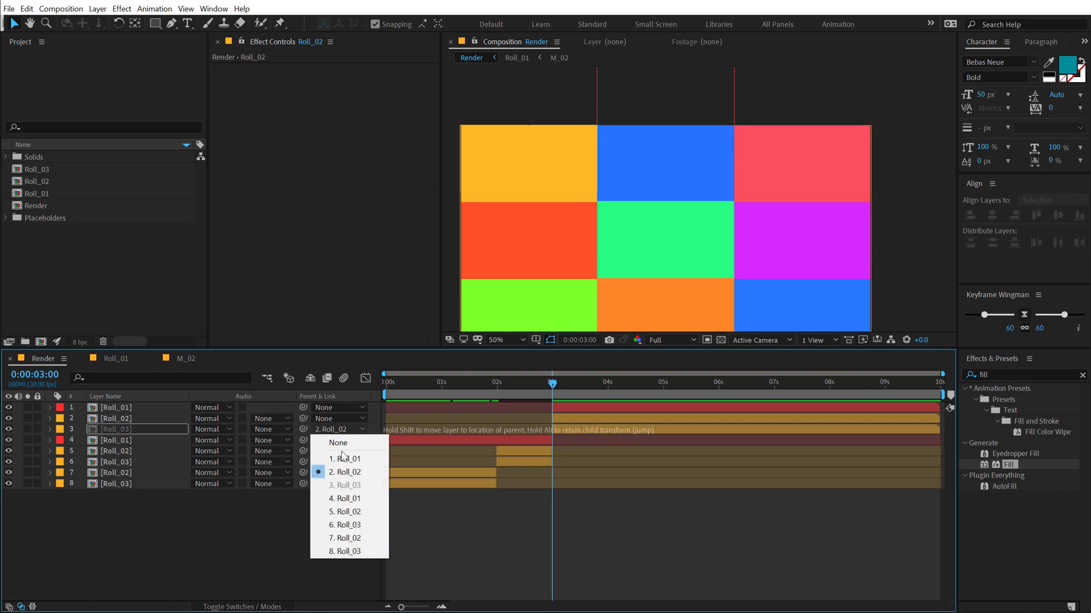
pyautogui.click(341, 445)
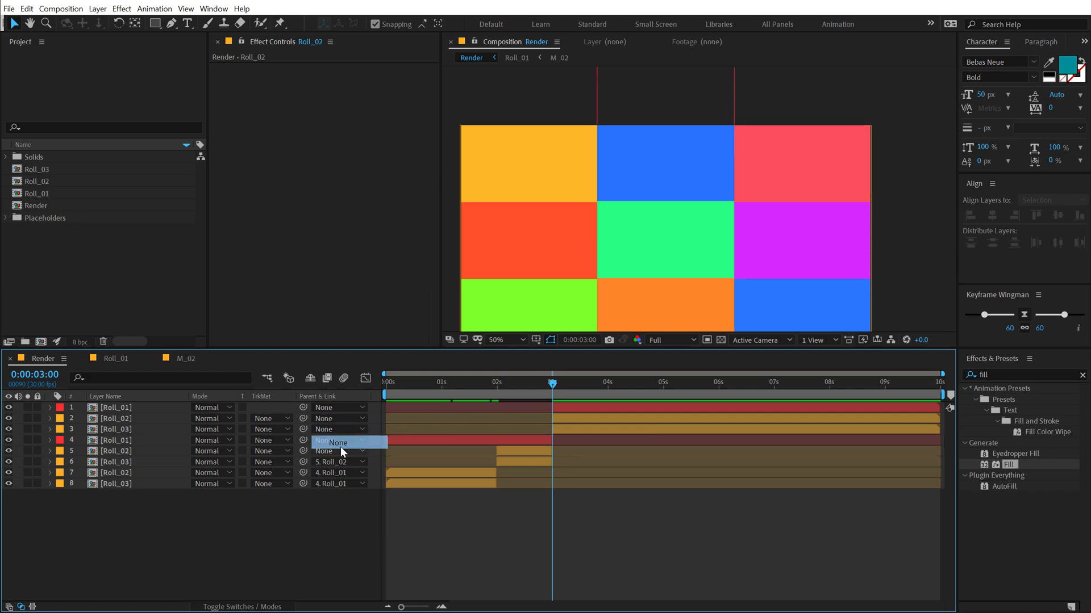
pyautogui.click(132, 420)
pyautogui.keyDown('ctrl'); pyautogui.click(122, 433); pyautogui.keyUp('ctrl')
pyautogui.moveTo(303, 419); pyautogui.dragTo(168, 407)
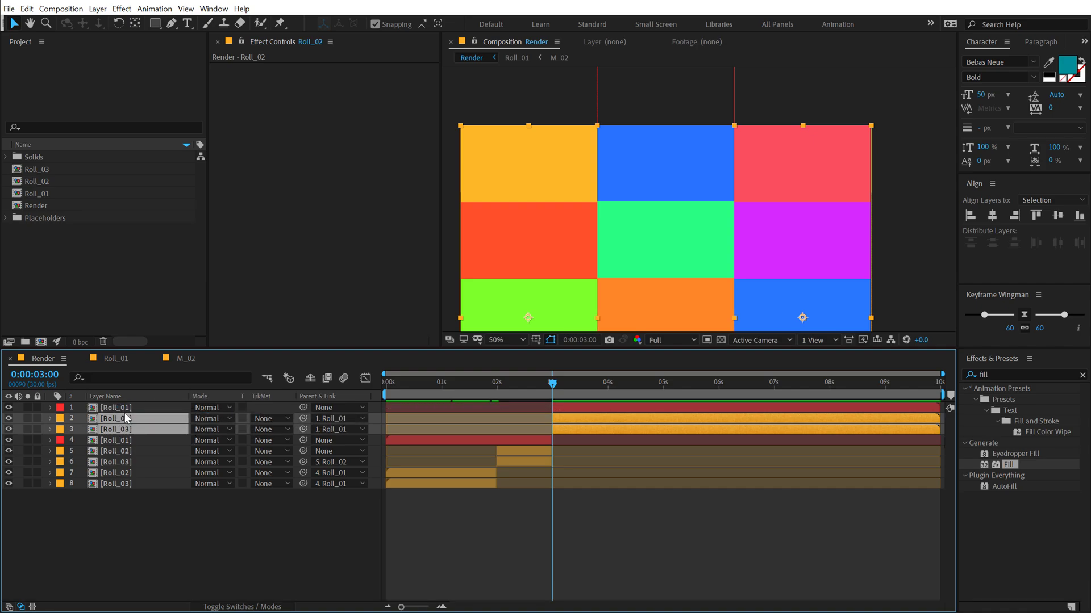
# Step: Move Roll_01's anchor point down toward the grid with the Pan Behind tool
pyautogui.click(121, 407)
pyautogui.click(137, 25)
pyautogui.moveTo(666, 108); pyautogui.dragTo(667, 241)
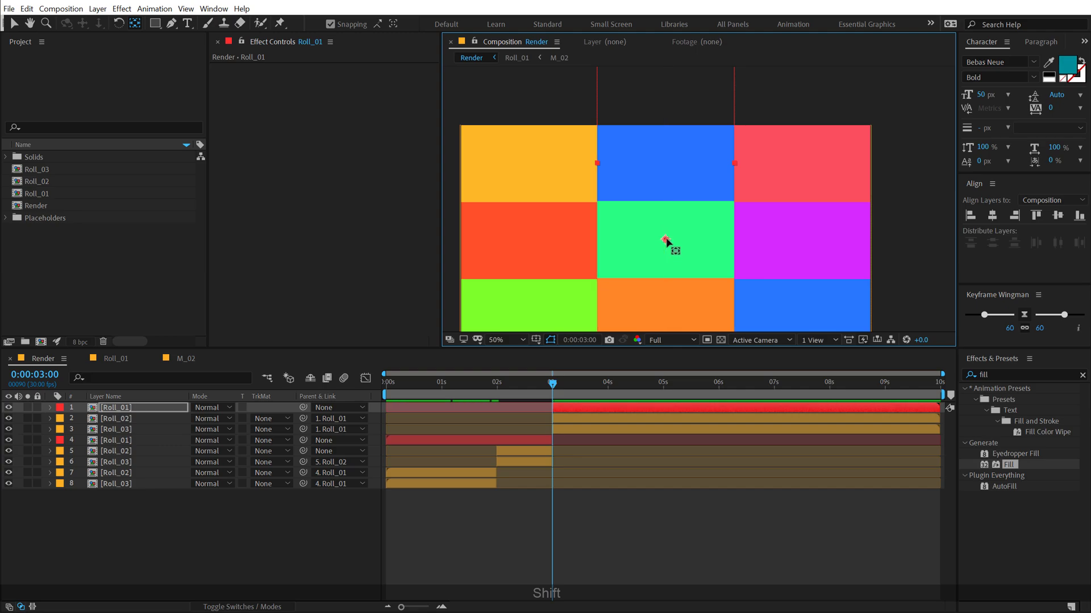
# Step: Place Roll_01's anchor point at the green cell's centre, then zoom back to 50%
pyautogui.scroll(4, 667, 241)
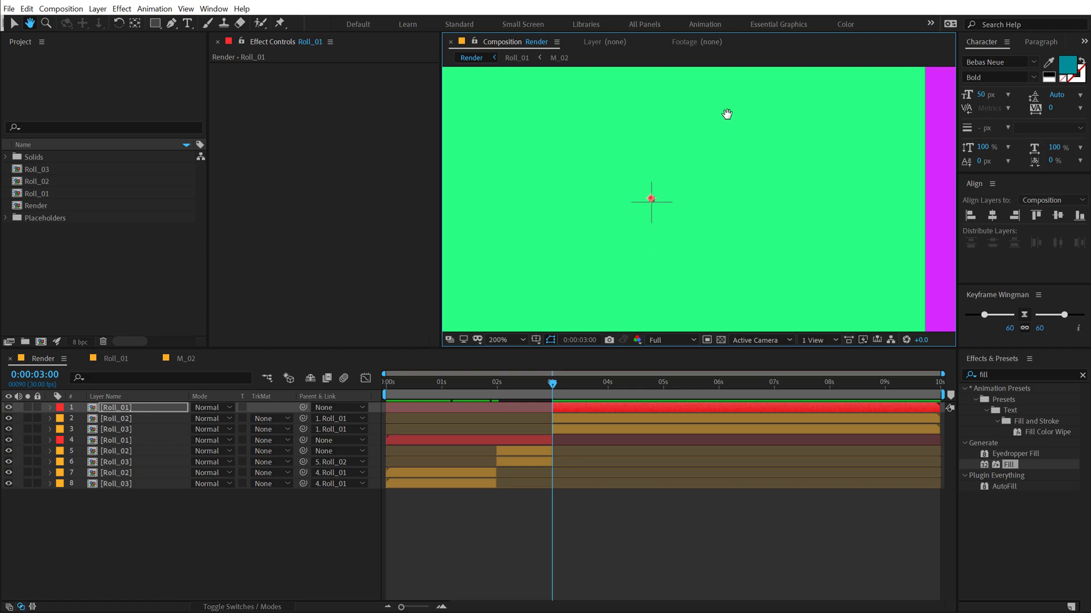
pyautogui.press('.')
pyautogui.moveTo(606, 205); pyautogui.dragTo(604, 203)
pyautogui.press('/')
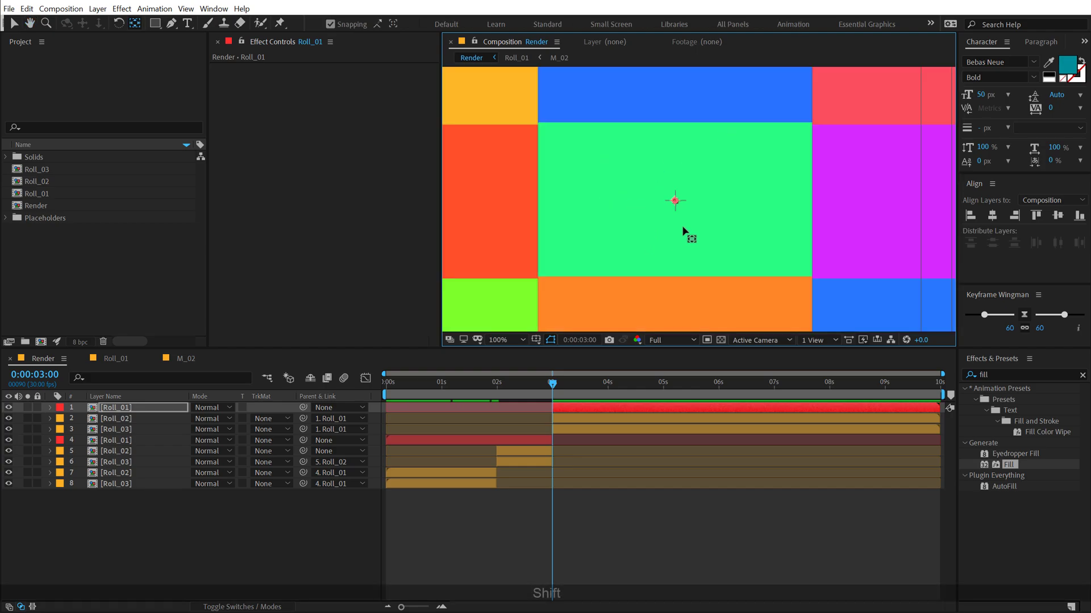
pyautogui.press(',')
pyautogui.press('v')
# Step: Rekey Roll_01's Scale at 33.5% at 3 seconds and 100% at 4 seconds
pyautogui.click(126, 404)
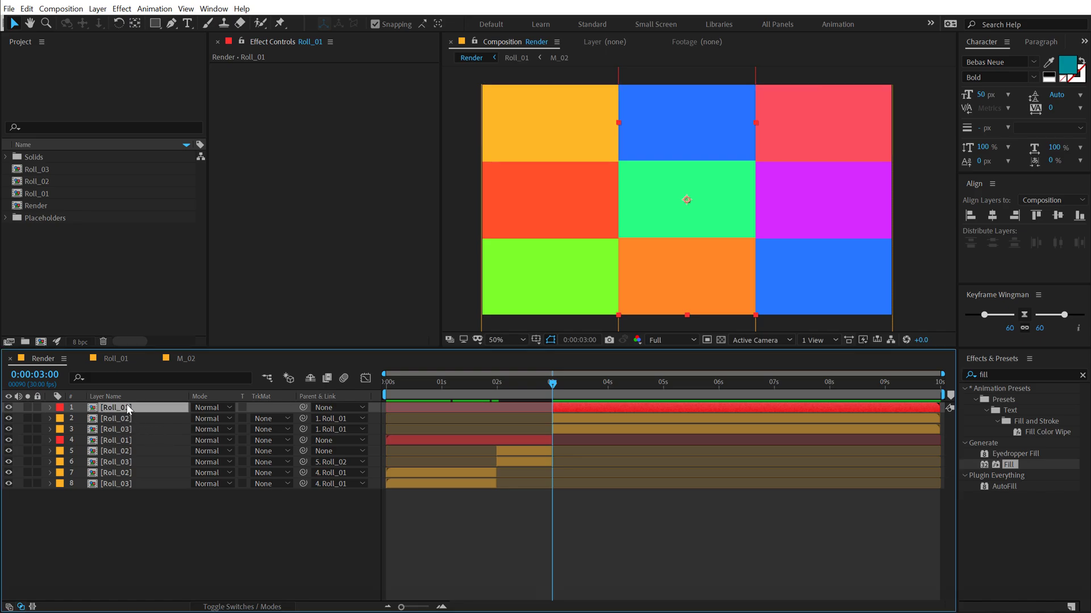
pyautogui.press('s')
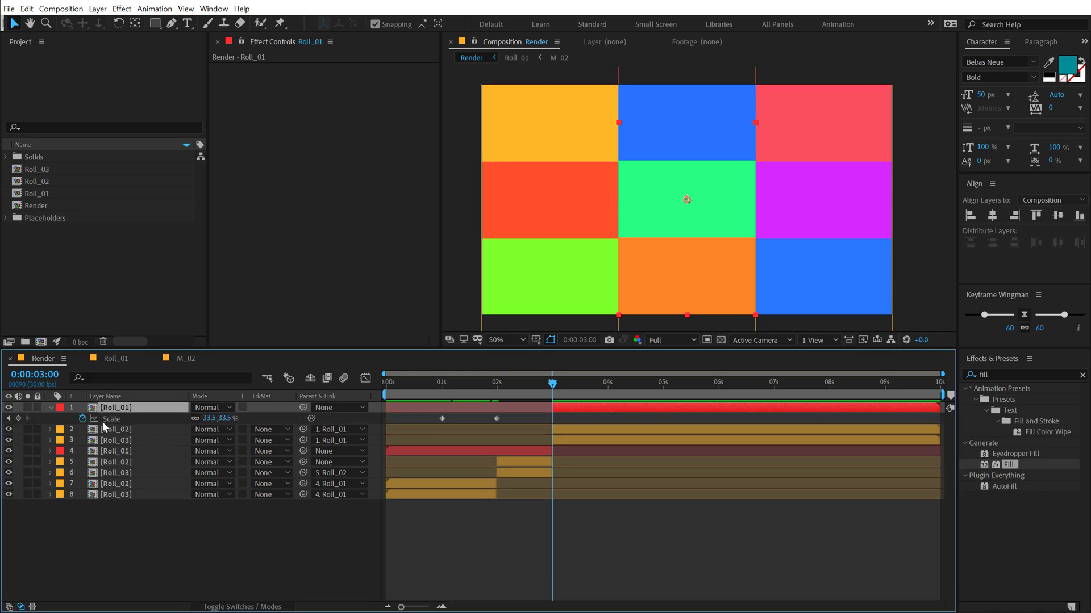
pyautogui.click(81, 419)
pyautogui.click(82, 418)
pyautogui.click(610, 392)
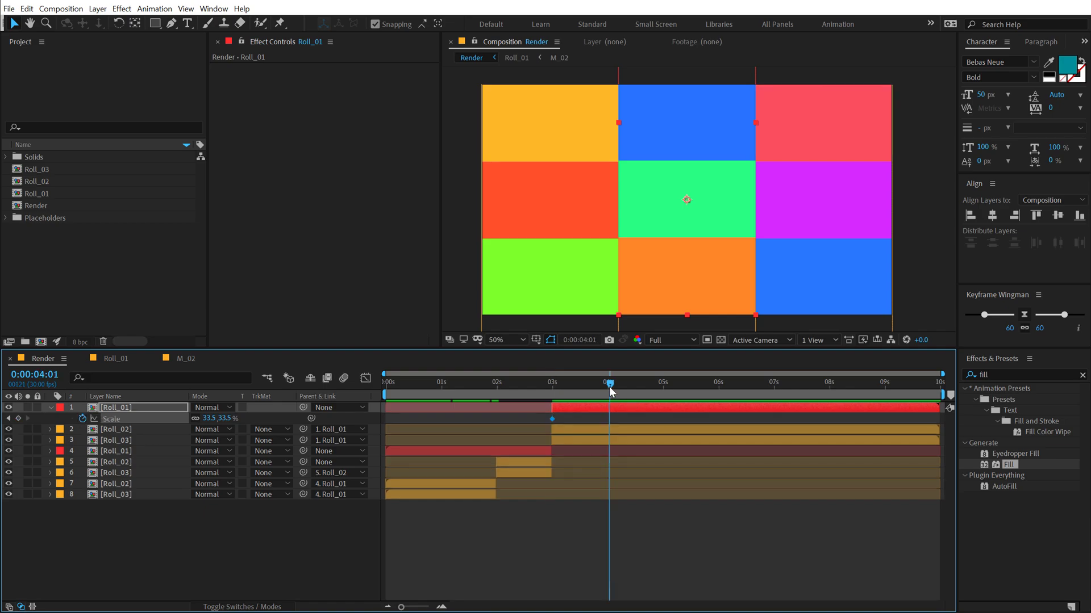
pyautogui.press('pageup')
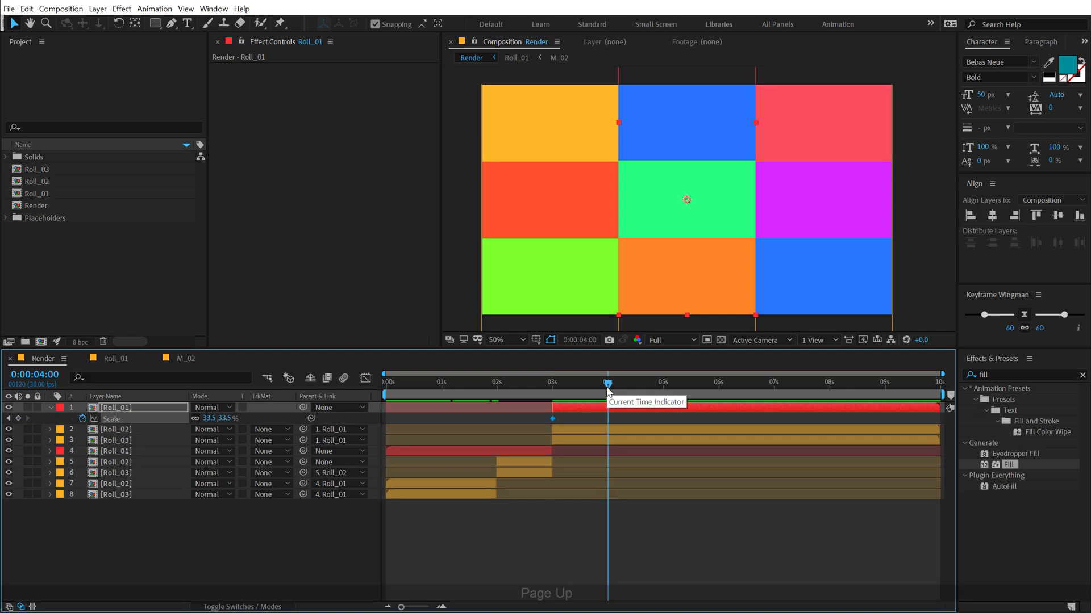
pyautogui.click(227, 419)
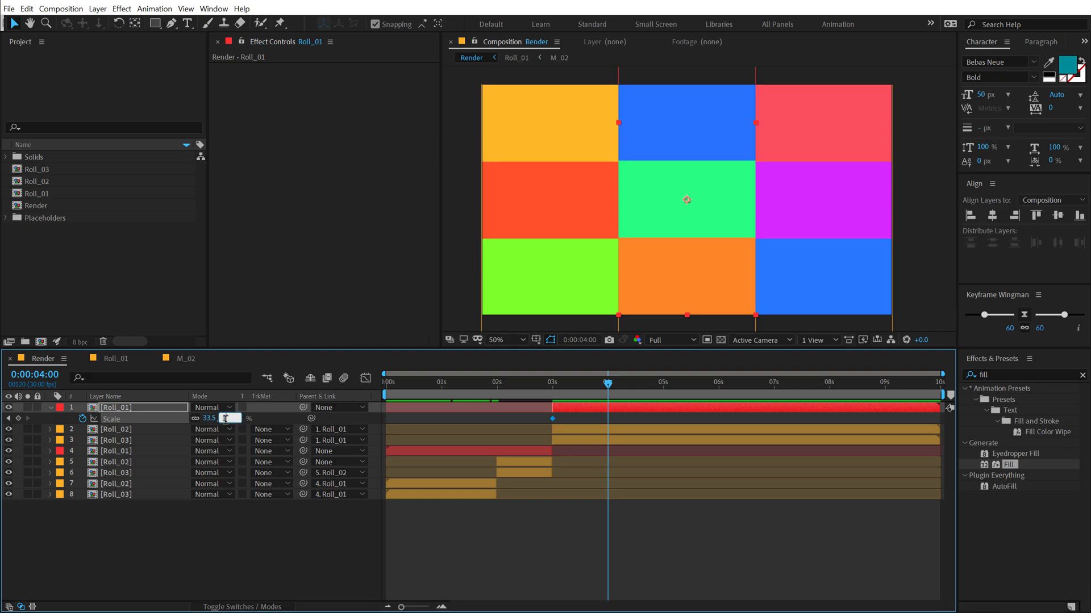
pyautogui.write('100')
pyautogui.press('Return')
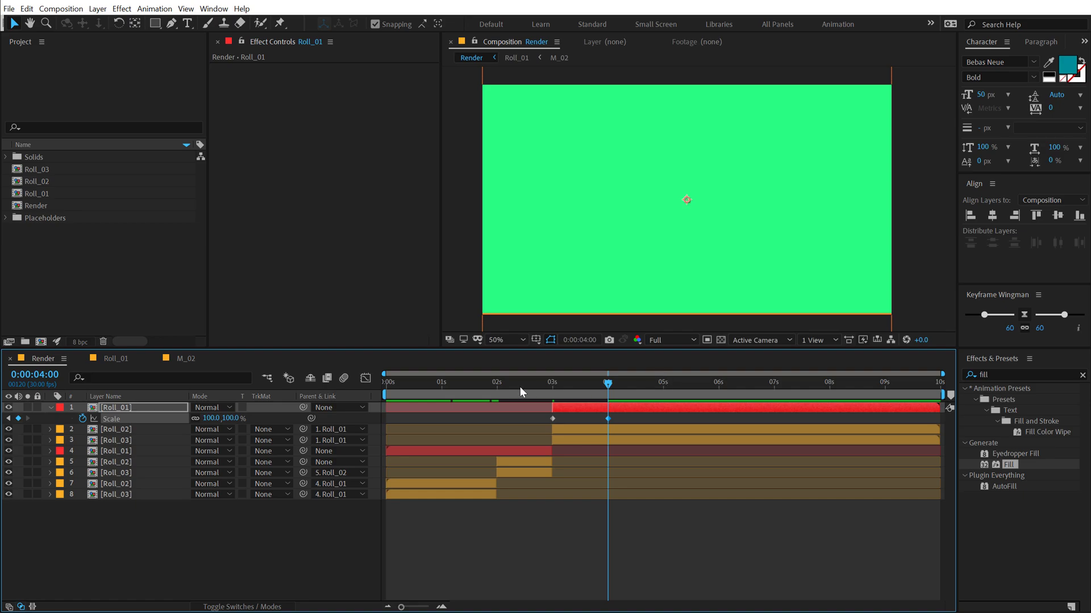
# Step: Delete Roll_01's 2-second Position keyframe and nudge its Position Y to about 545 at 4 seconds
pyautogui.keyDown('shift'); pyautogui.click(566, 387); pyautogui.keyUp('shift')
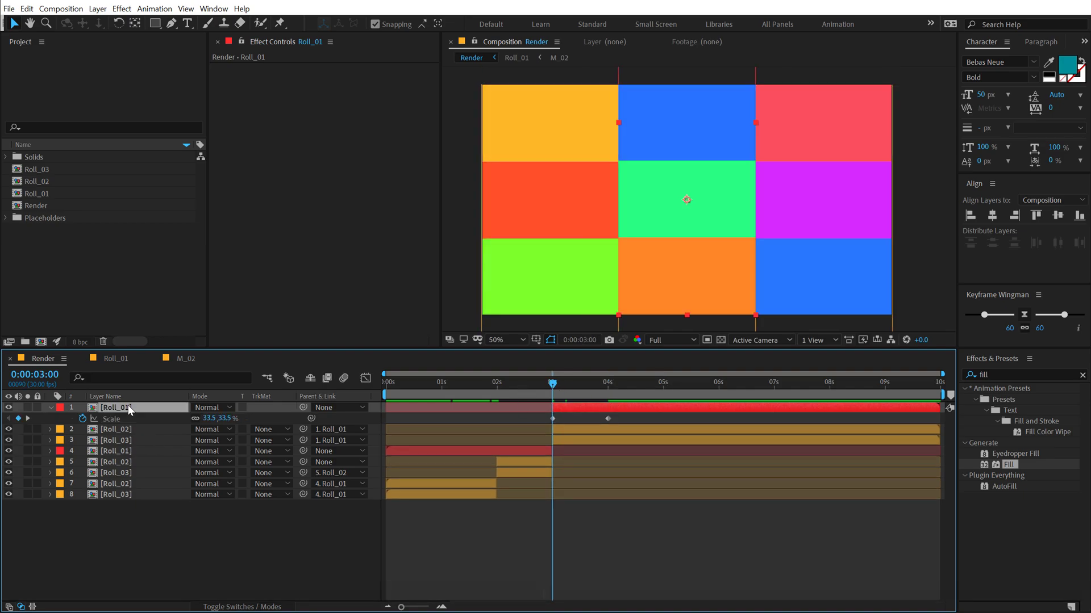
pyautogui.press('p')
pyautogui.click(83, 420)
pyautogui.click(82, 419)
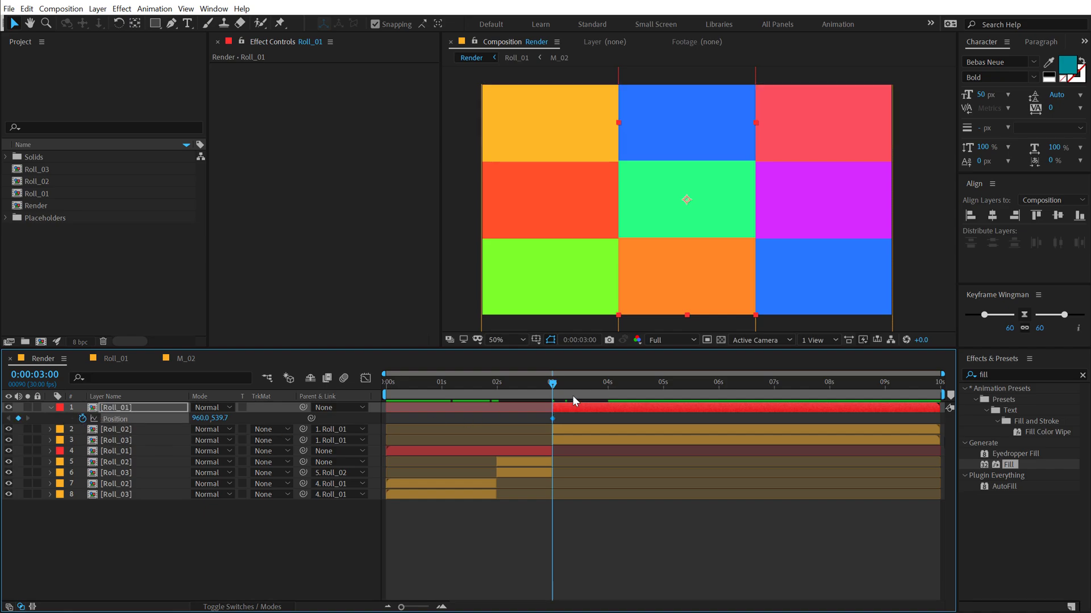
pyautogui.press('u')
pyautogui.press('u')
pyautogui.keyDown('shift'); pyautogui.click(600, 393); pyautogui.keyUp('shift')
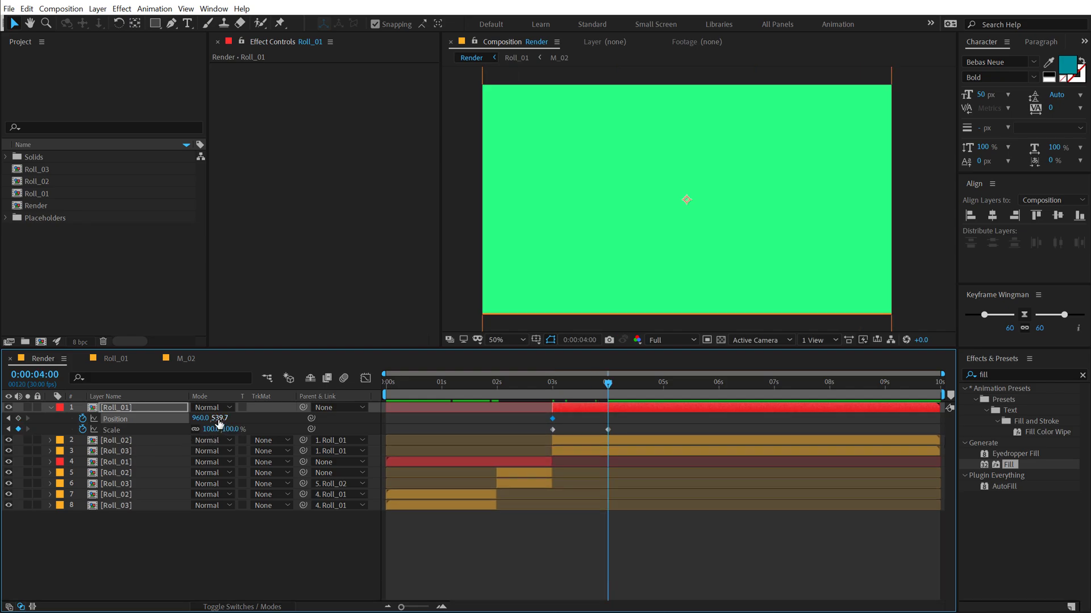
pyautogui.moveTo(220, 418); pyautogui.dragTo(222, 418)
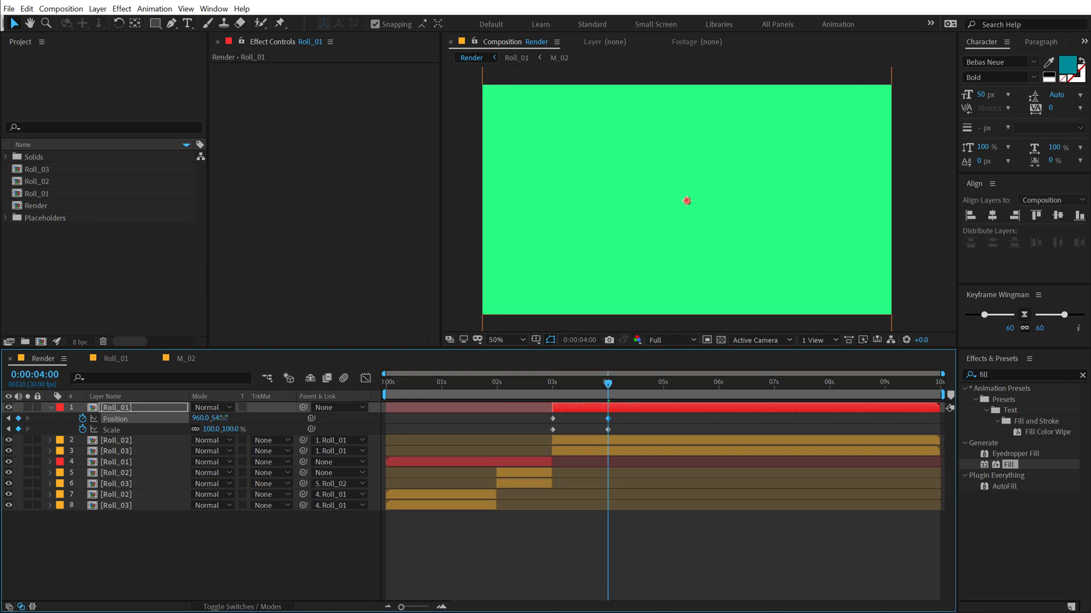
# Step: Preview the zoom from 3 to 4 seconds and collapse all layer properties
pyautogui.moveTo(549, 387); pyautogui.dragTo(619, 396)
pyautogui.hotkey('ctrl', 'a')
pyautogui.press('u')
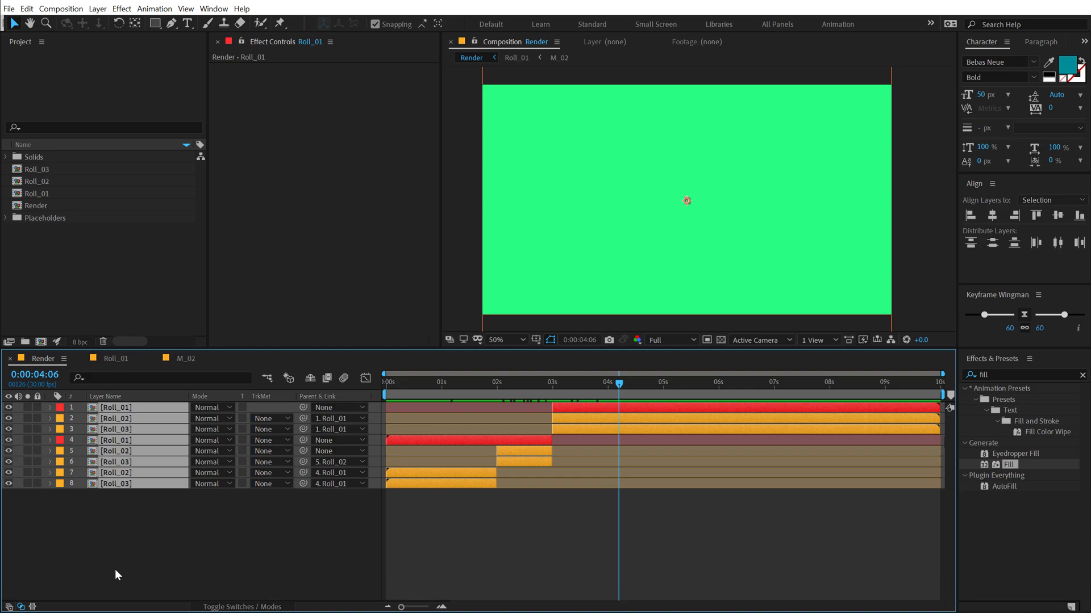
pyautogui.click(133, 566)
pyautogui.click(461, 385)
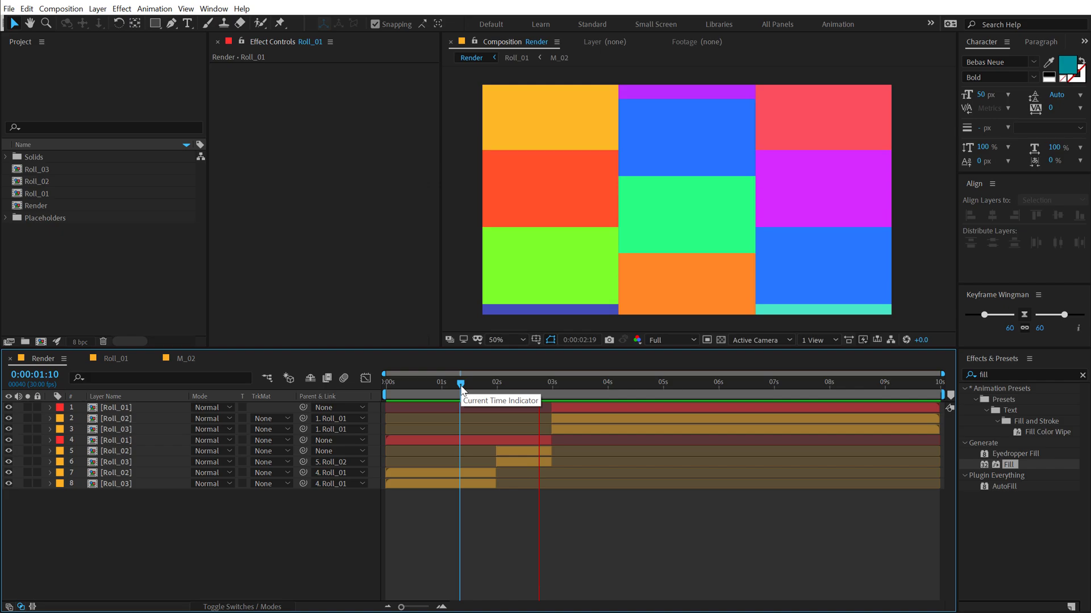
pyautogui.click(480, 385)
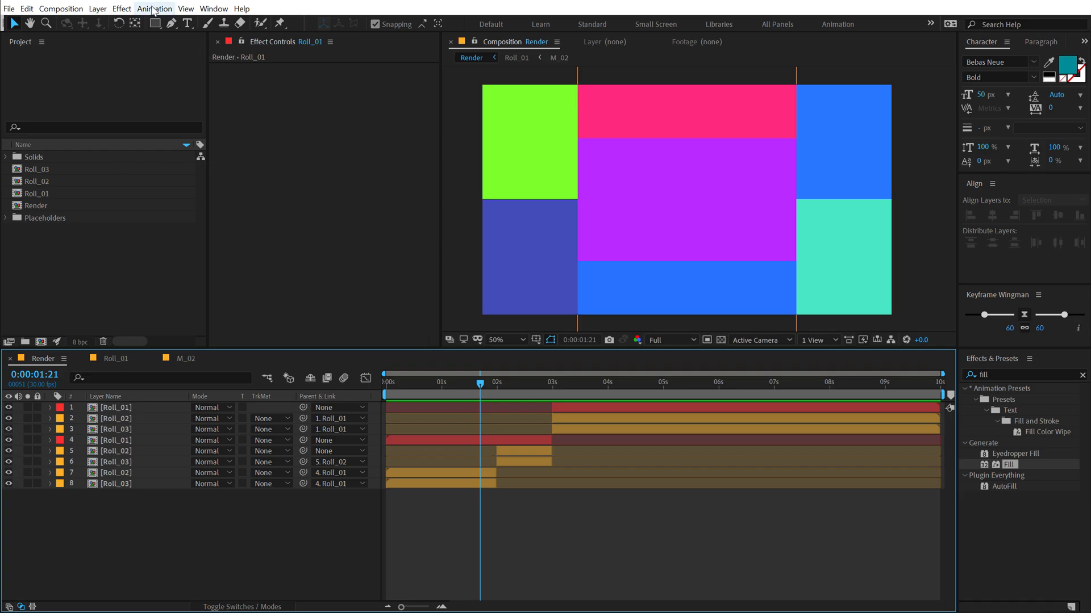
# Step: Apply an 85% Keyframe Wingman ease to all 12 Position and Scale keyframes of the eight layers
pyautogui.click(215, 8)
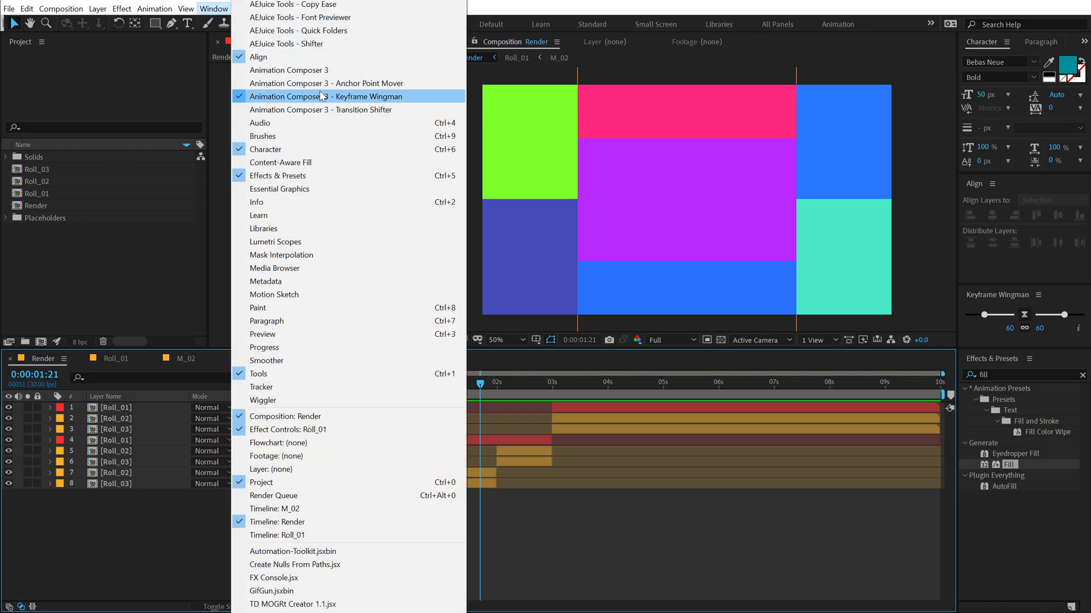
pyautogui.click(132, 532)
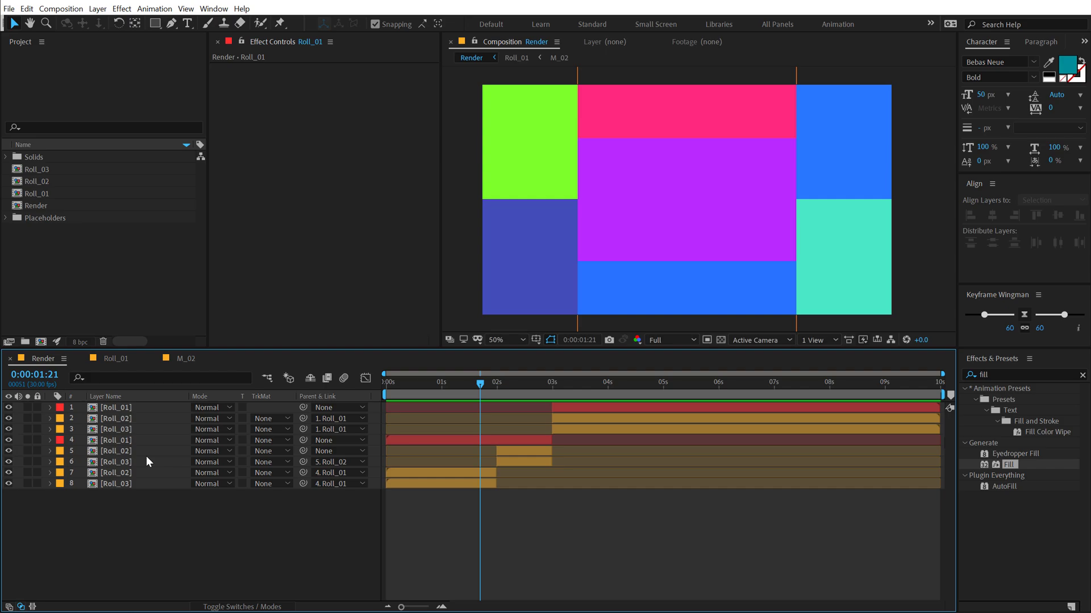
pyautogui.moveTo(97, 550); pyautogui.dragTo(205, 364)
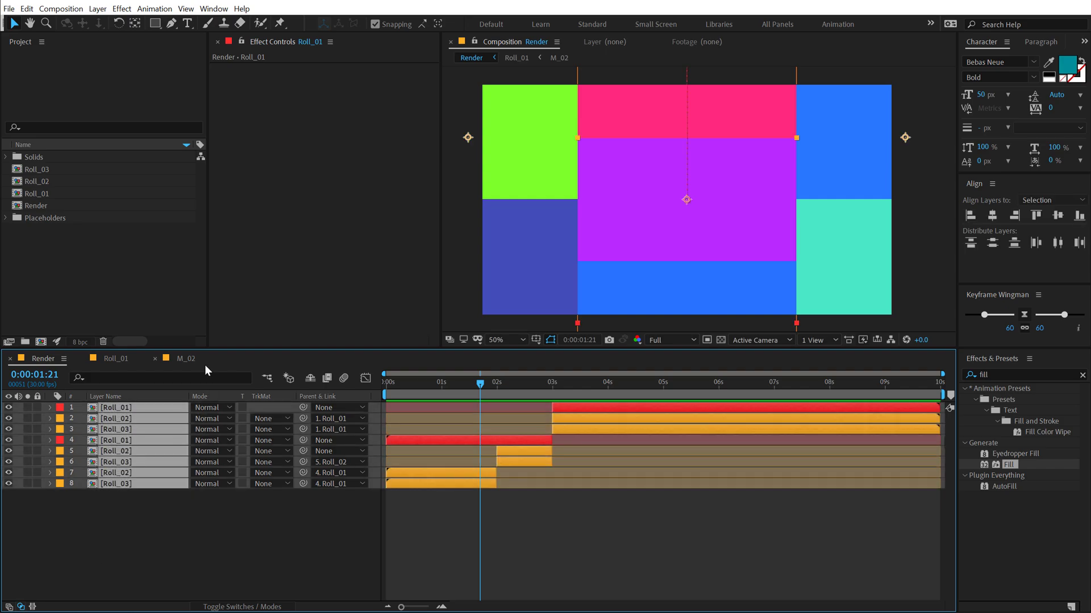
pyautogui.press('u')
pyautogui.moveTo(653, 417); pyautogui.dragTo(421, 539)
pyautogui.click(1040, 330)
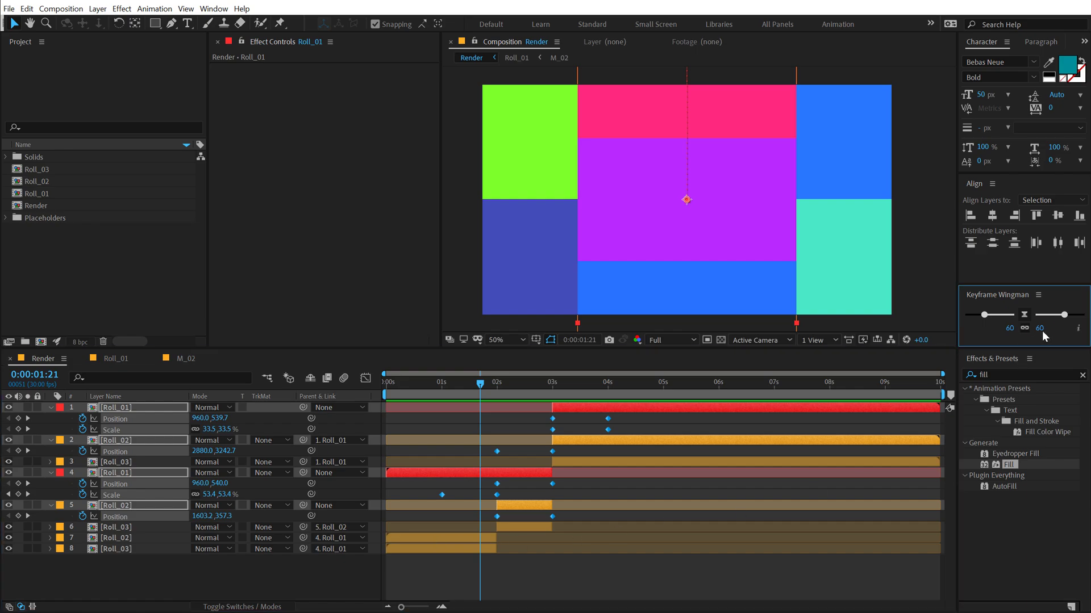
pyautogui.write('85')
pyautogui.press('Return')
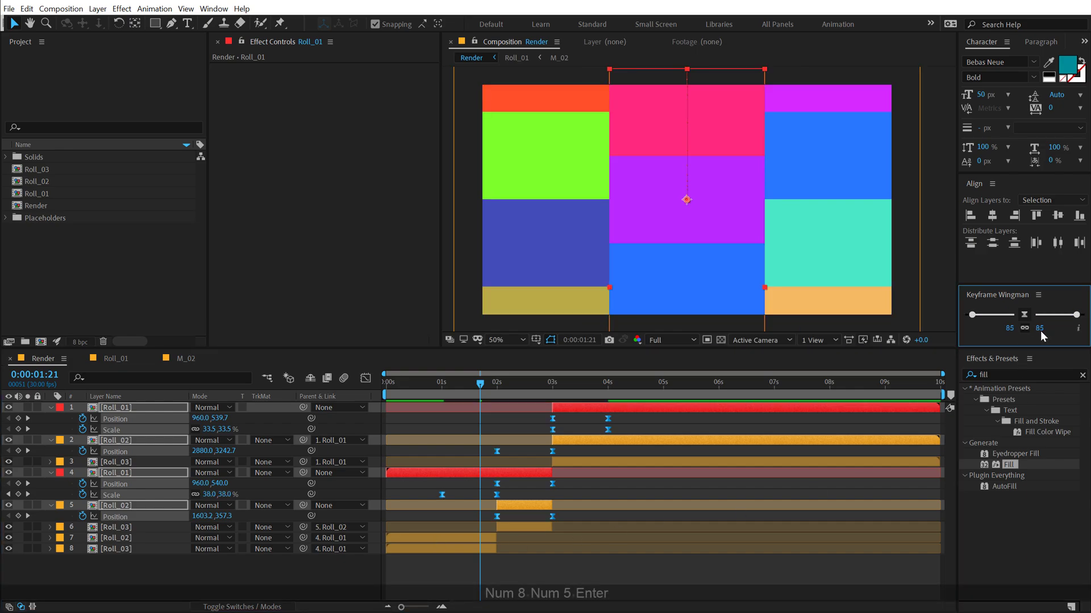
# Step: Preview the eased transitions up to 5 seconds, ending at 1 second 19 frames
pyautogui.click(441, 382)
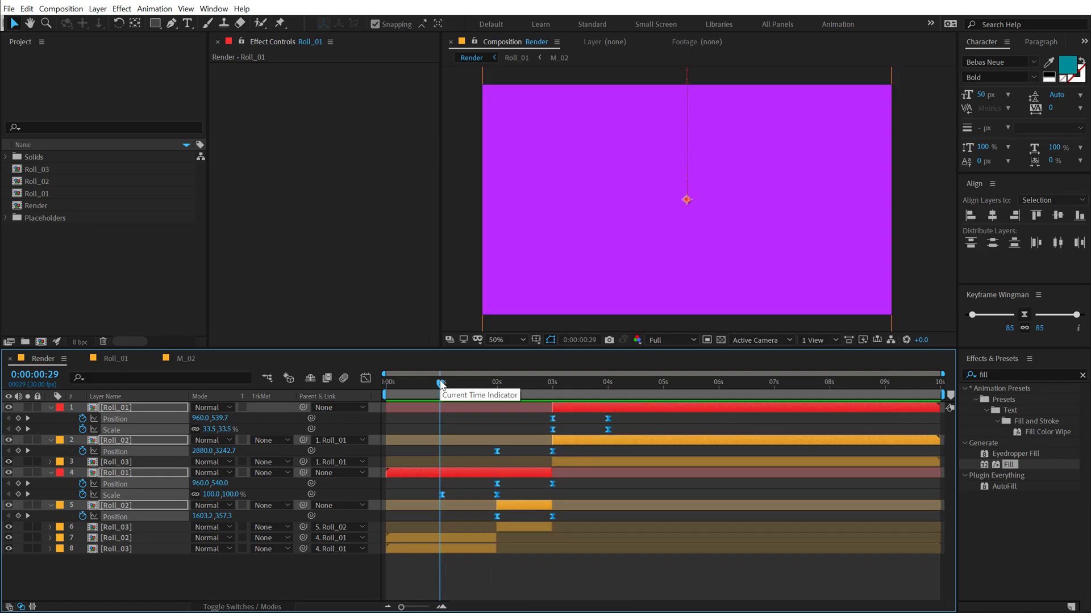
pyautogui.moveTo(441, 384); pyautogui.dragTo(665, 392)
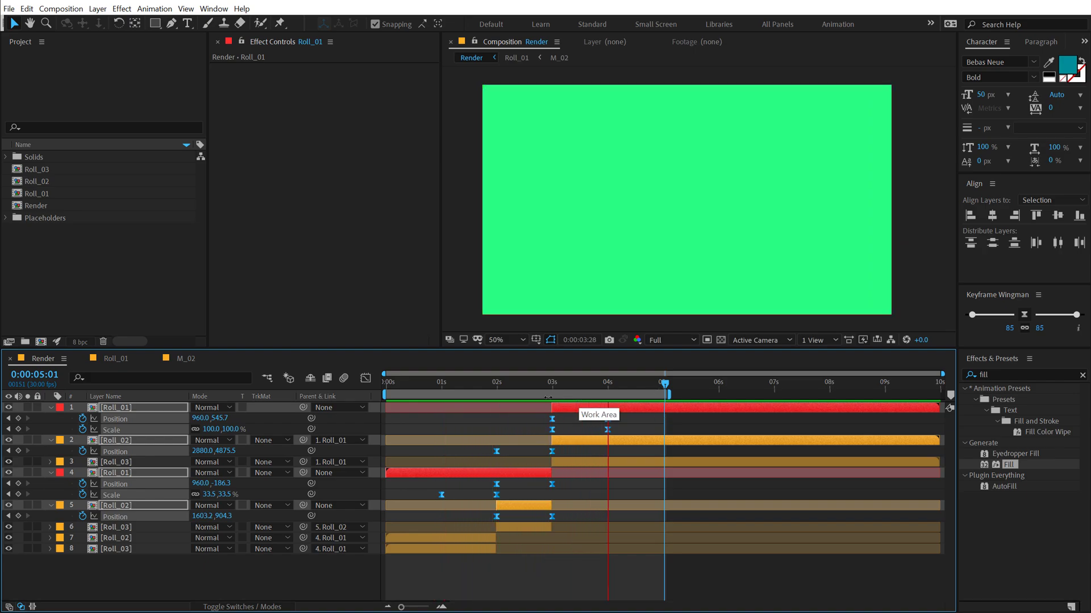
pyautogui.click(476, 382)
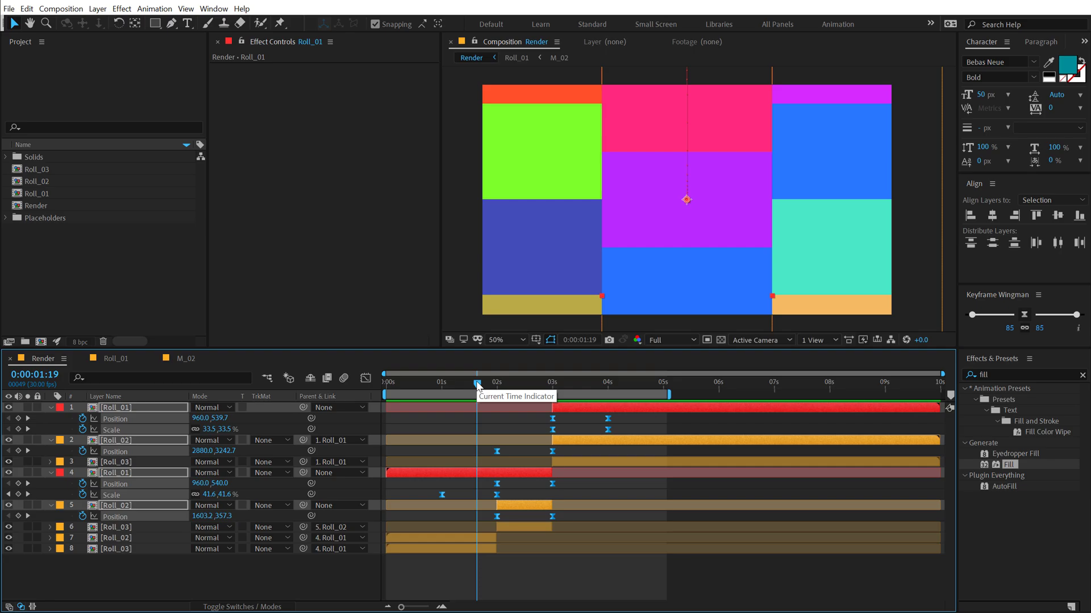